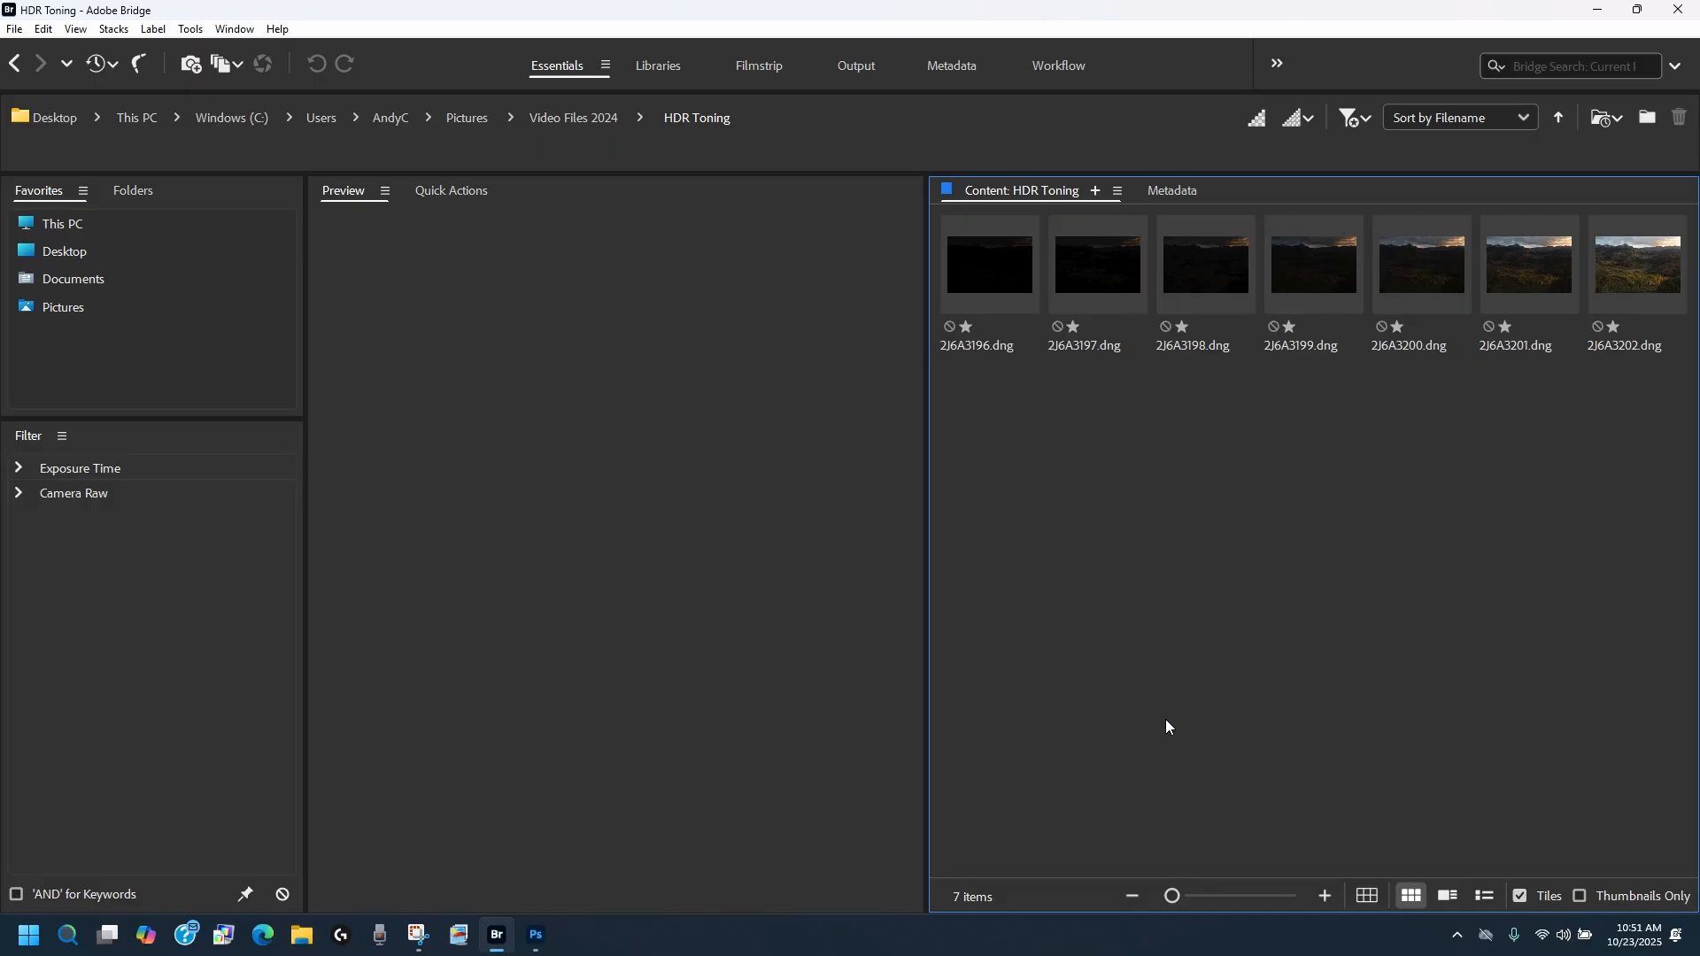
Step: Open all seven bracketed DNG exposures, 2J6A3196 to 2J6A3202, together in Camera Raw
{"action": "left_click", "coordinate": [965, 268]}
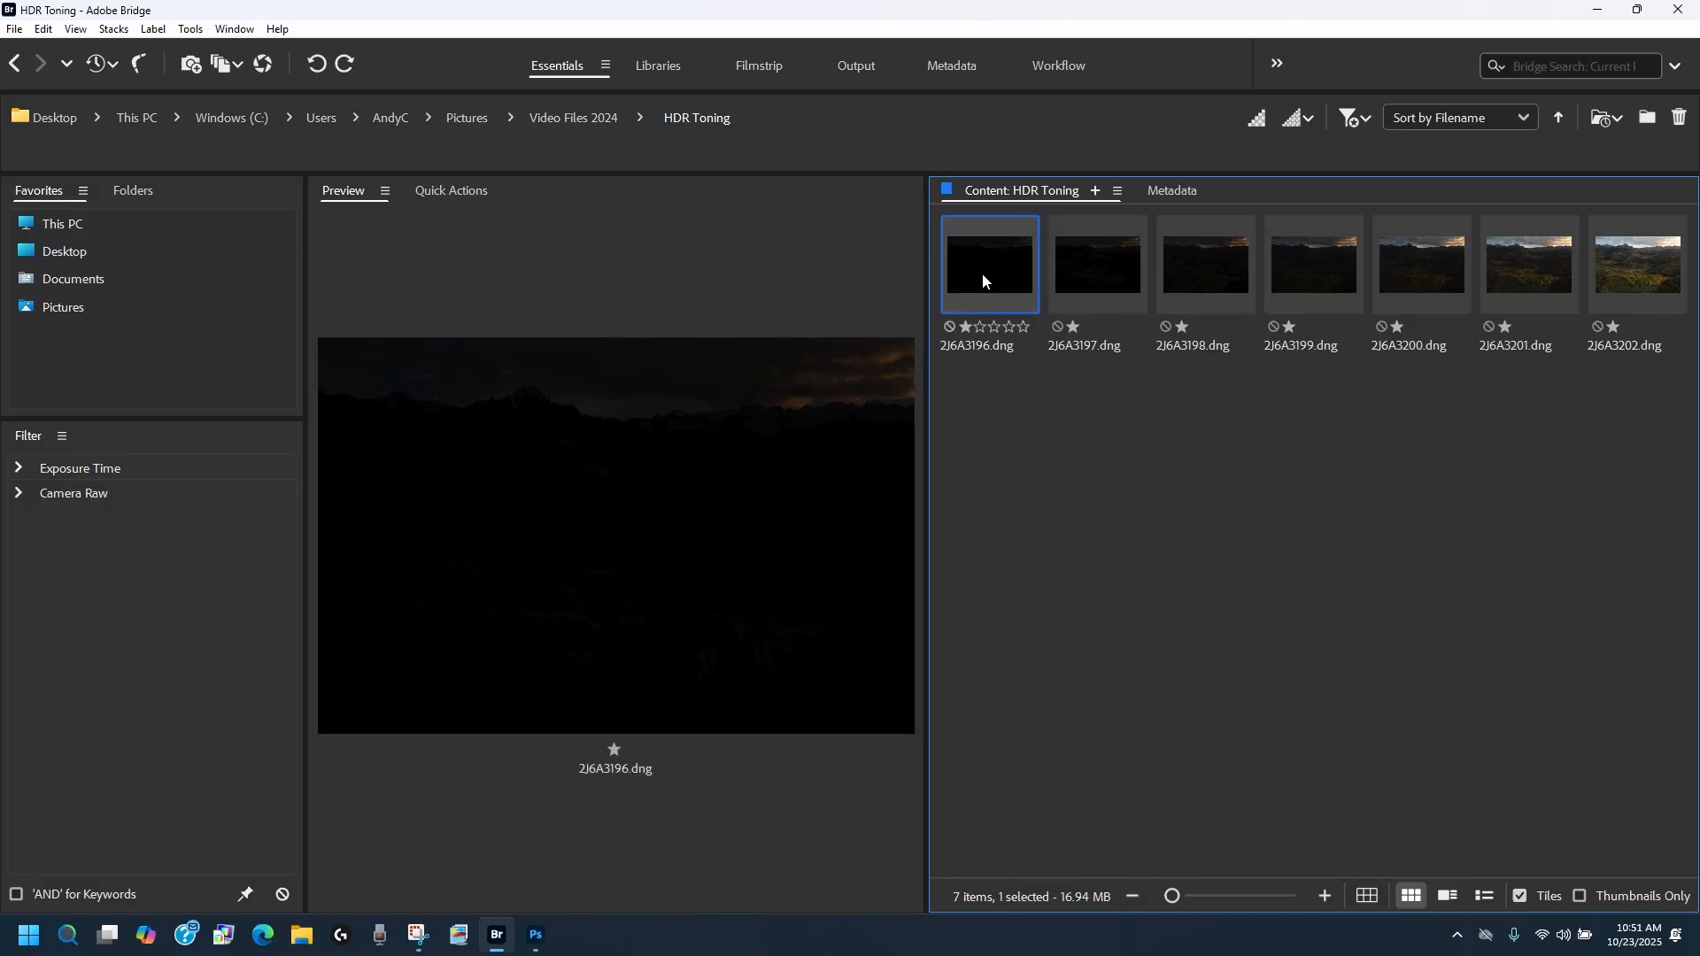
{"action": "key", "text": "ctrl+a"}
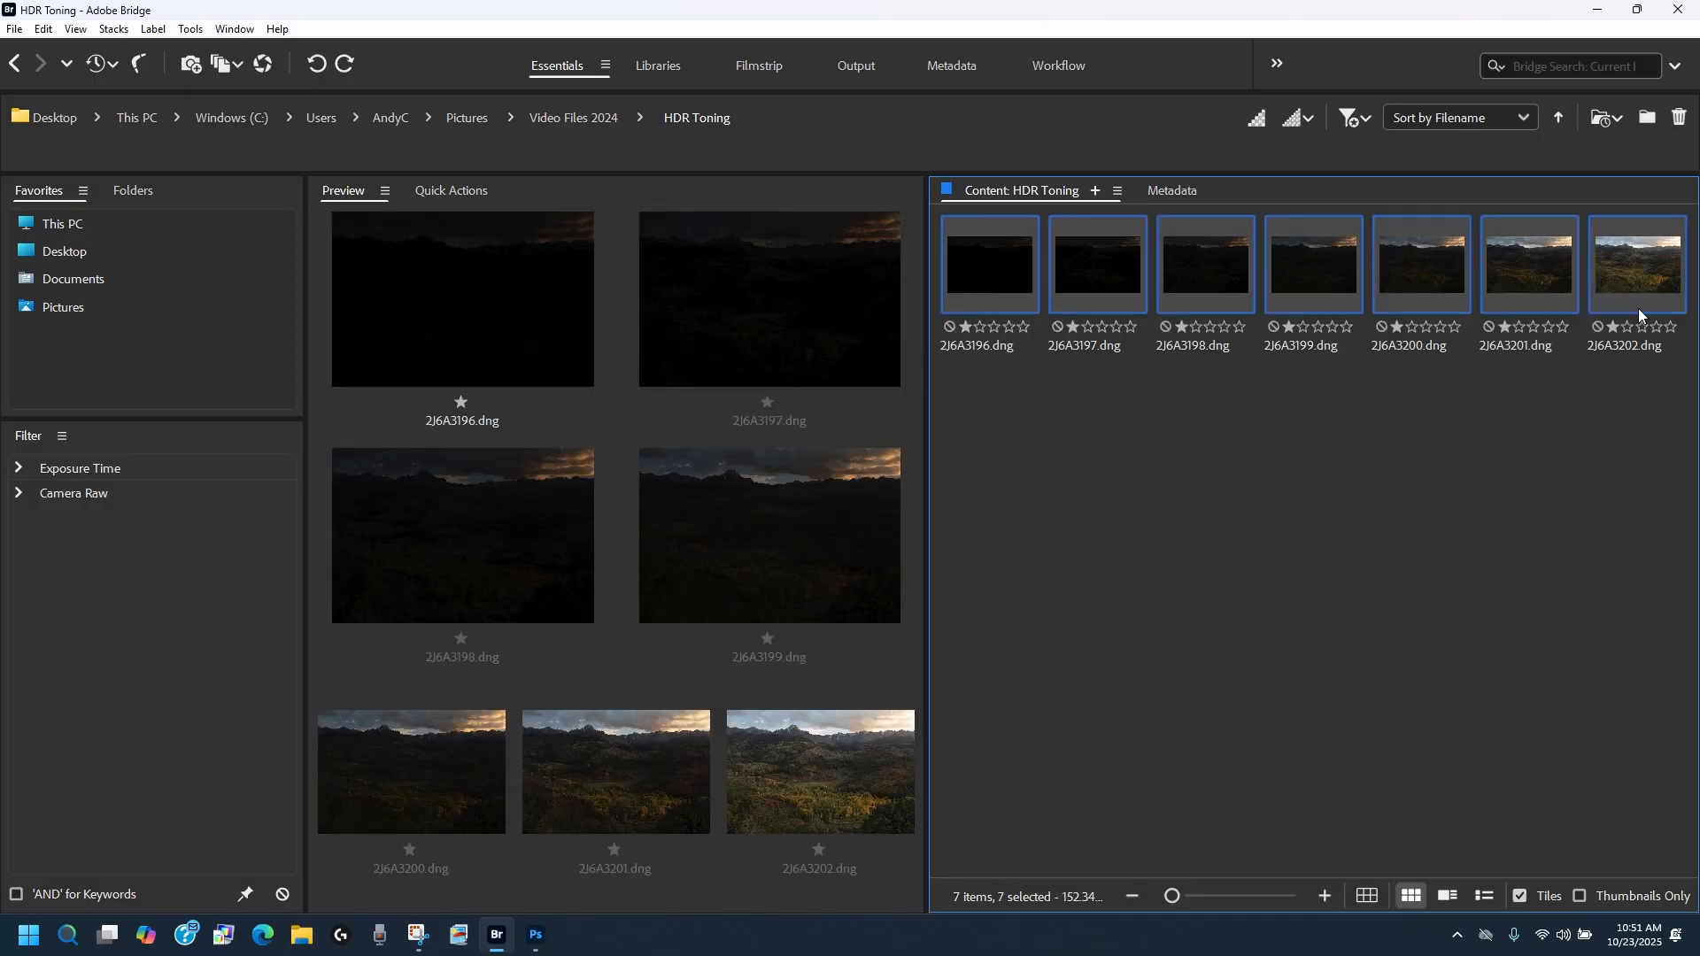
{"action": "left_click", "coordinate": [262, 66]}
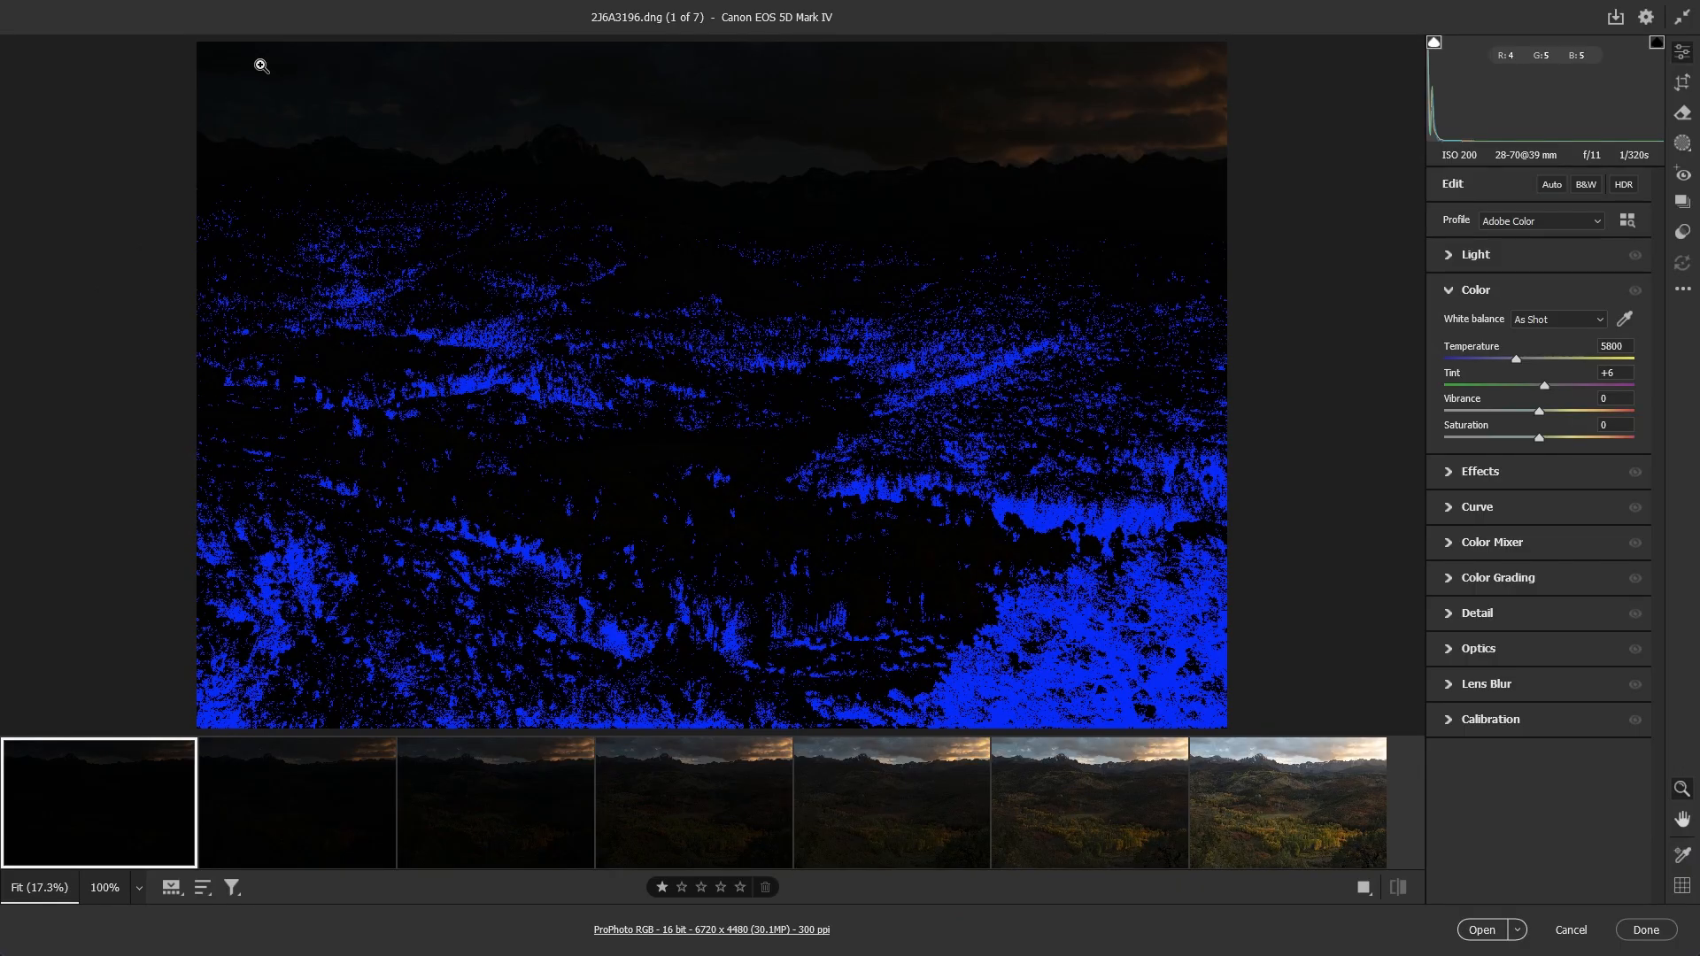
Step: Merge all seven exposures to HDR with auto settings and deghosting off, saving the result as 2J6A3196-HDR.dng
{"action": "key", "text": "ctrl+a"}
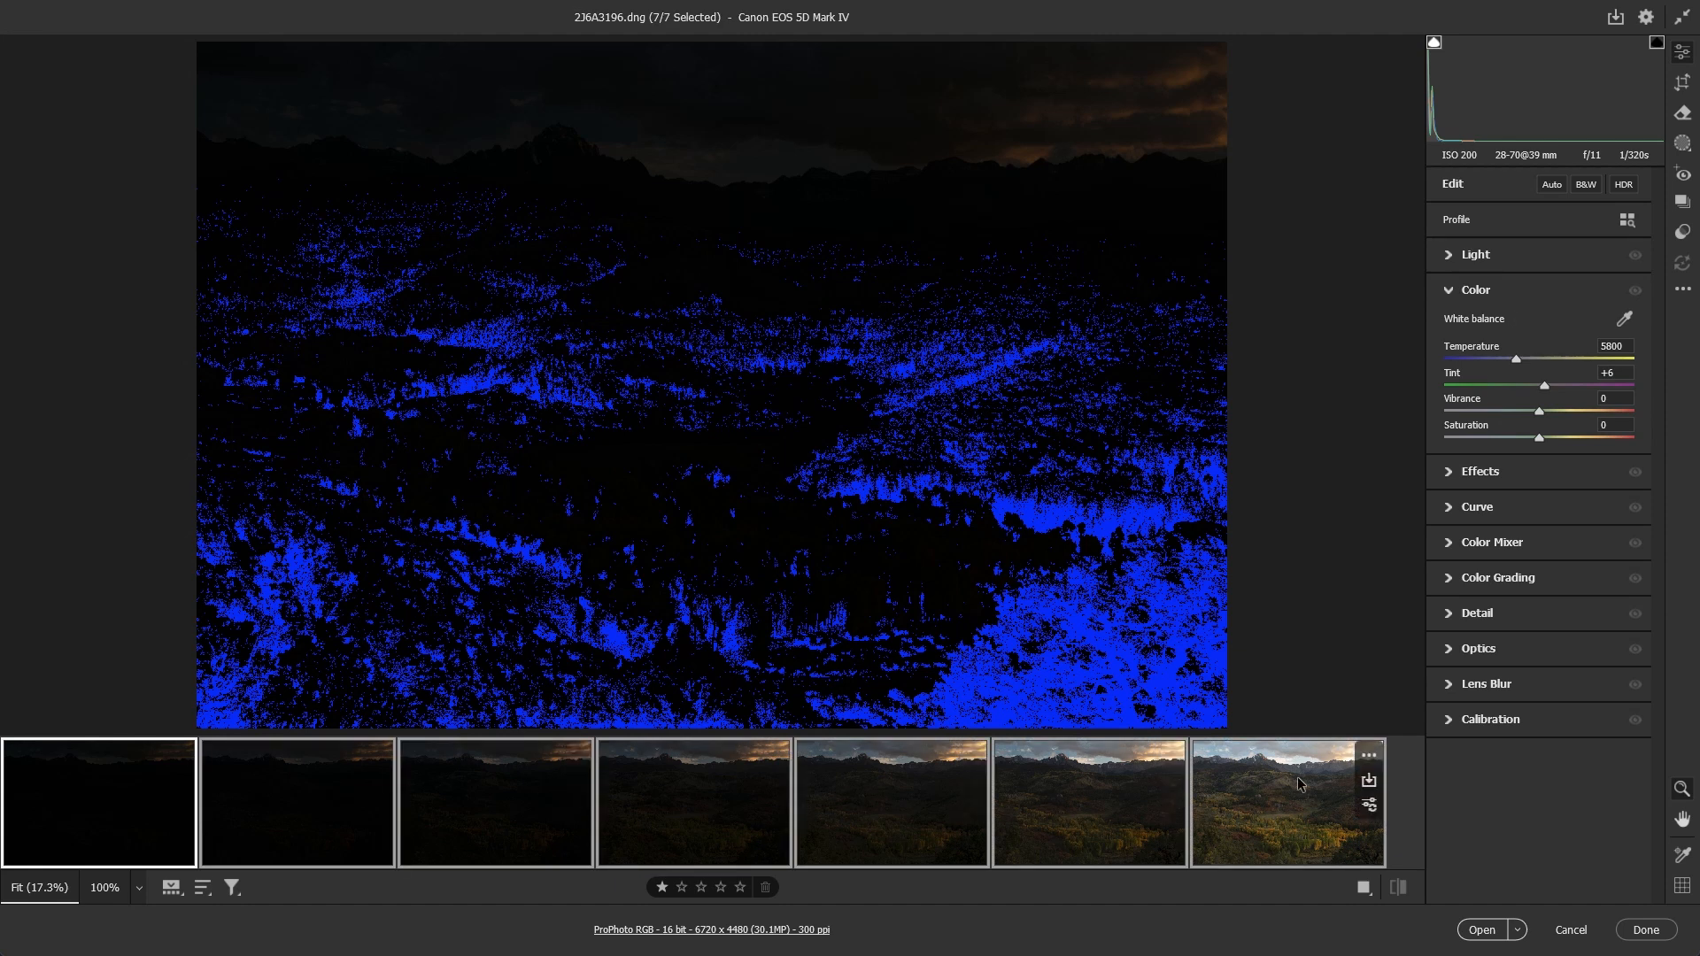
{"action": "left_click", "coordinate": [1170, 758]}
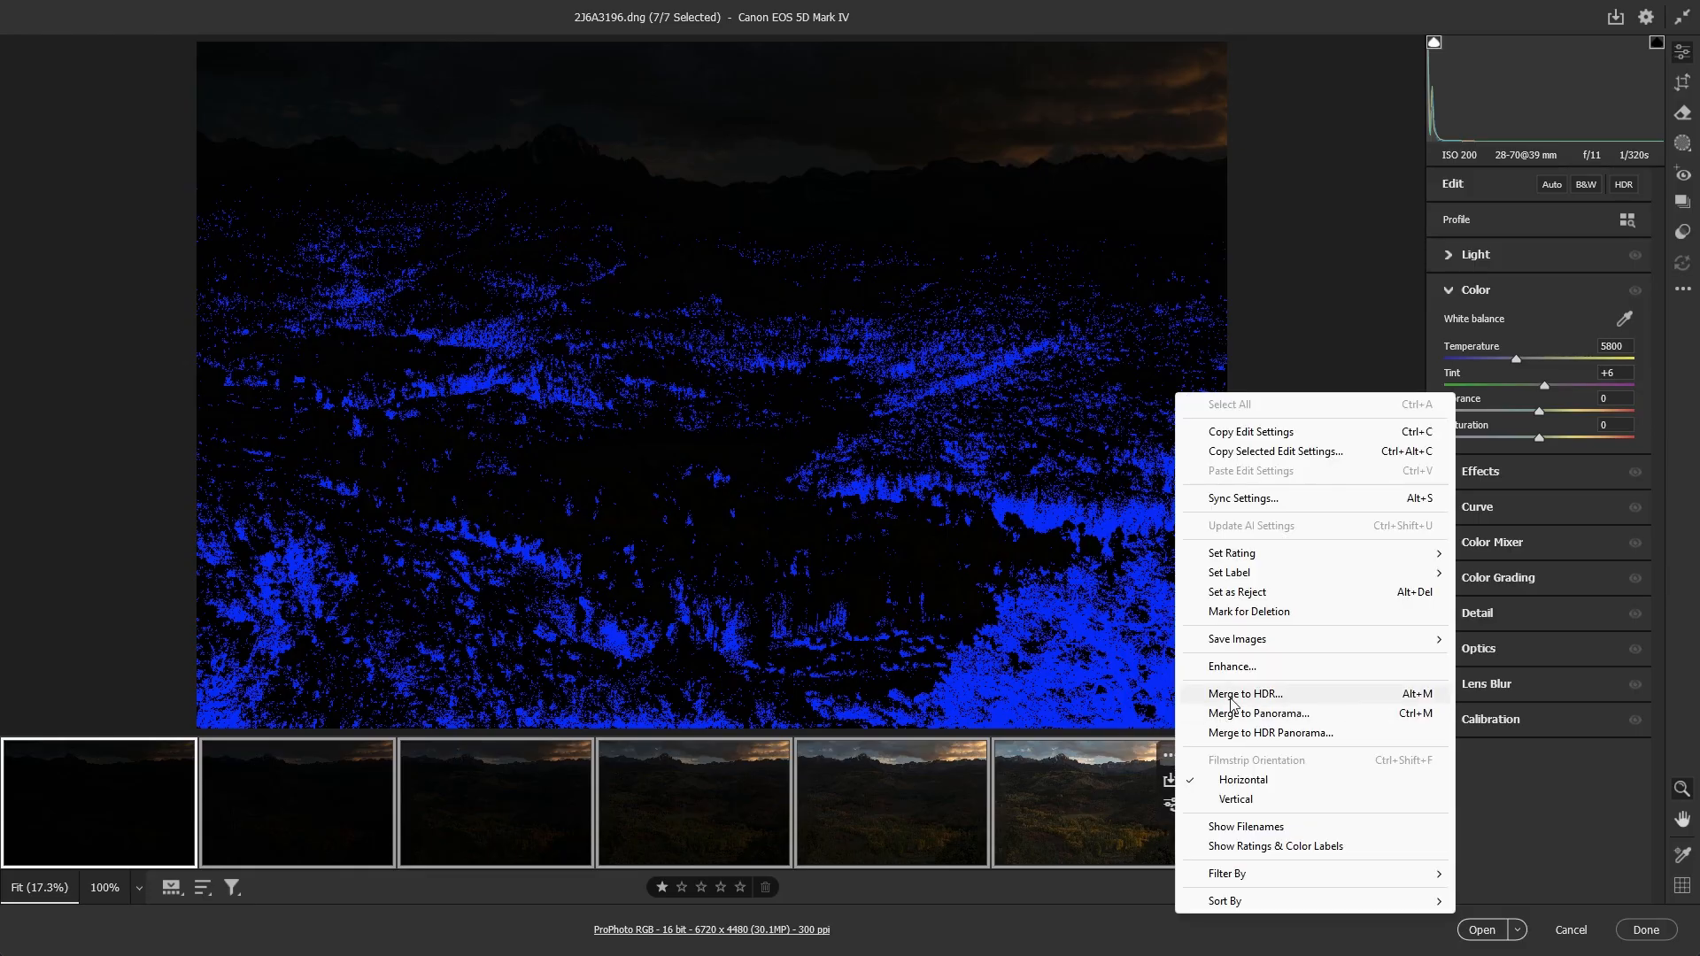
{"action": "left_click", "coordinate": [1233, 694]}
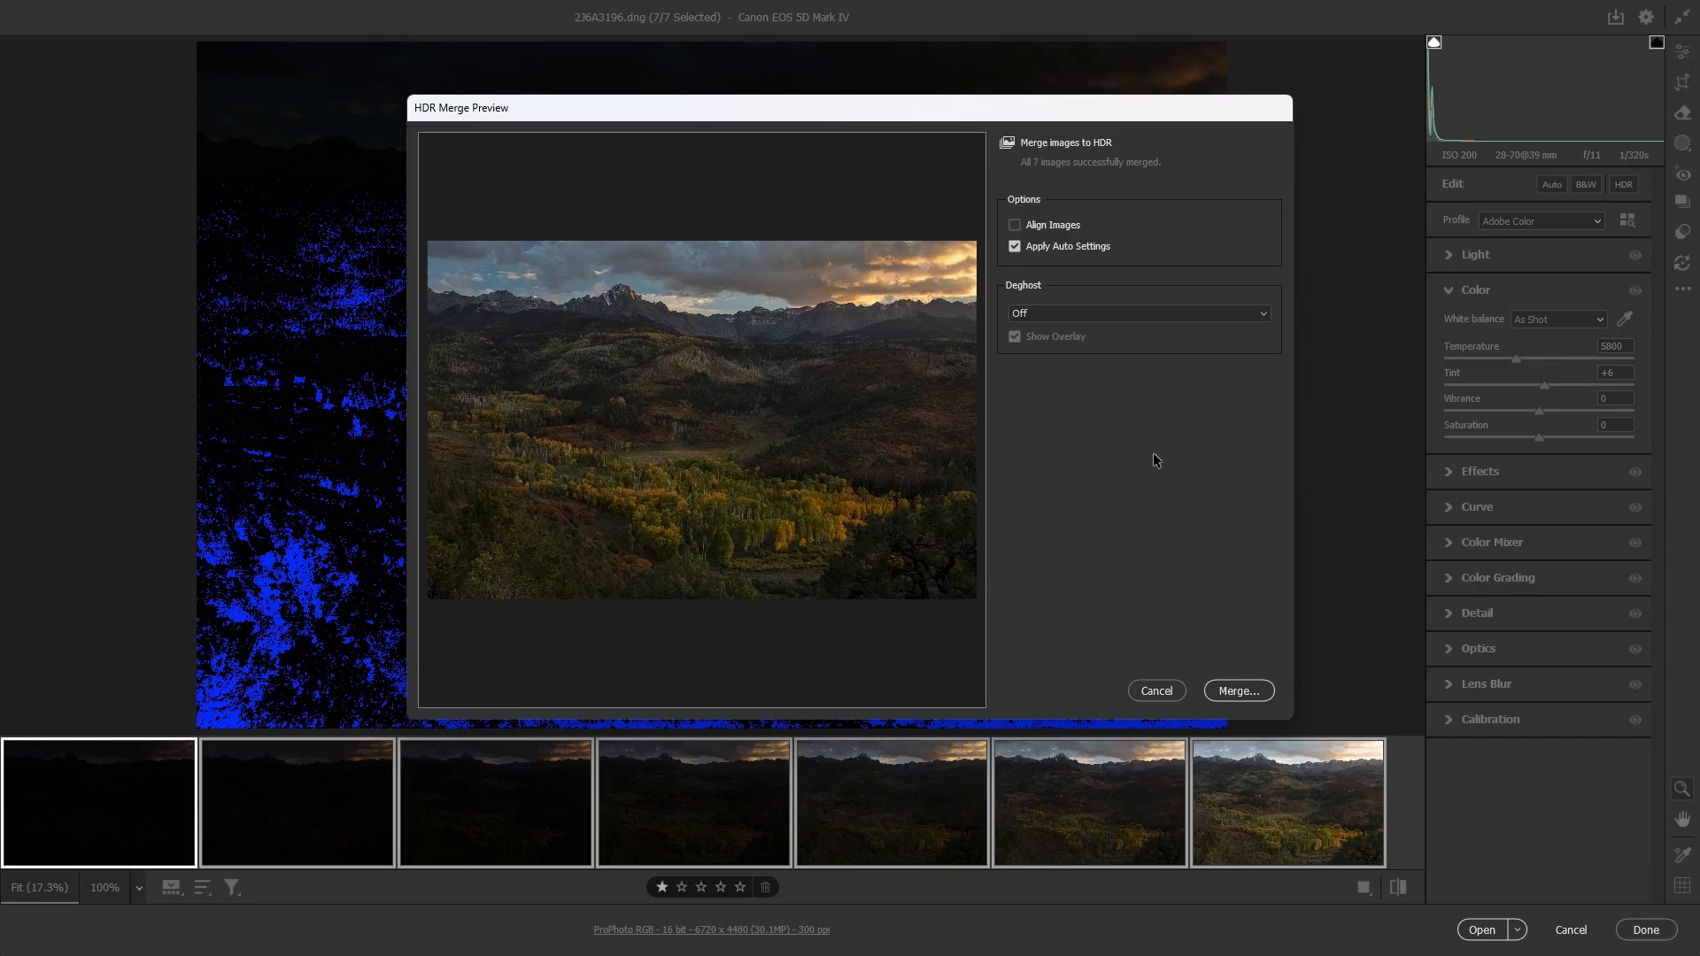
{"action": "left_click", "coordinate": [1237, 692]}
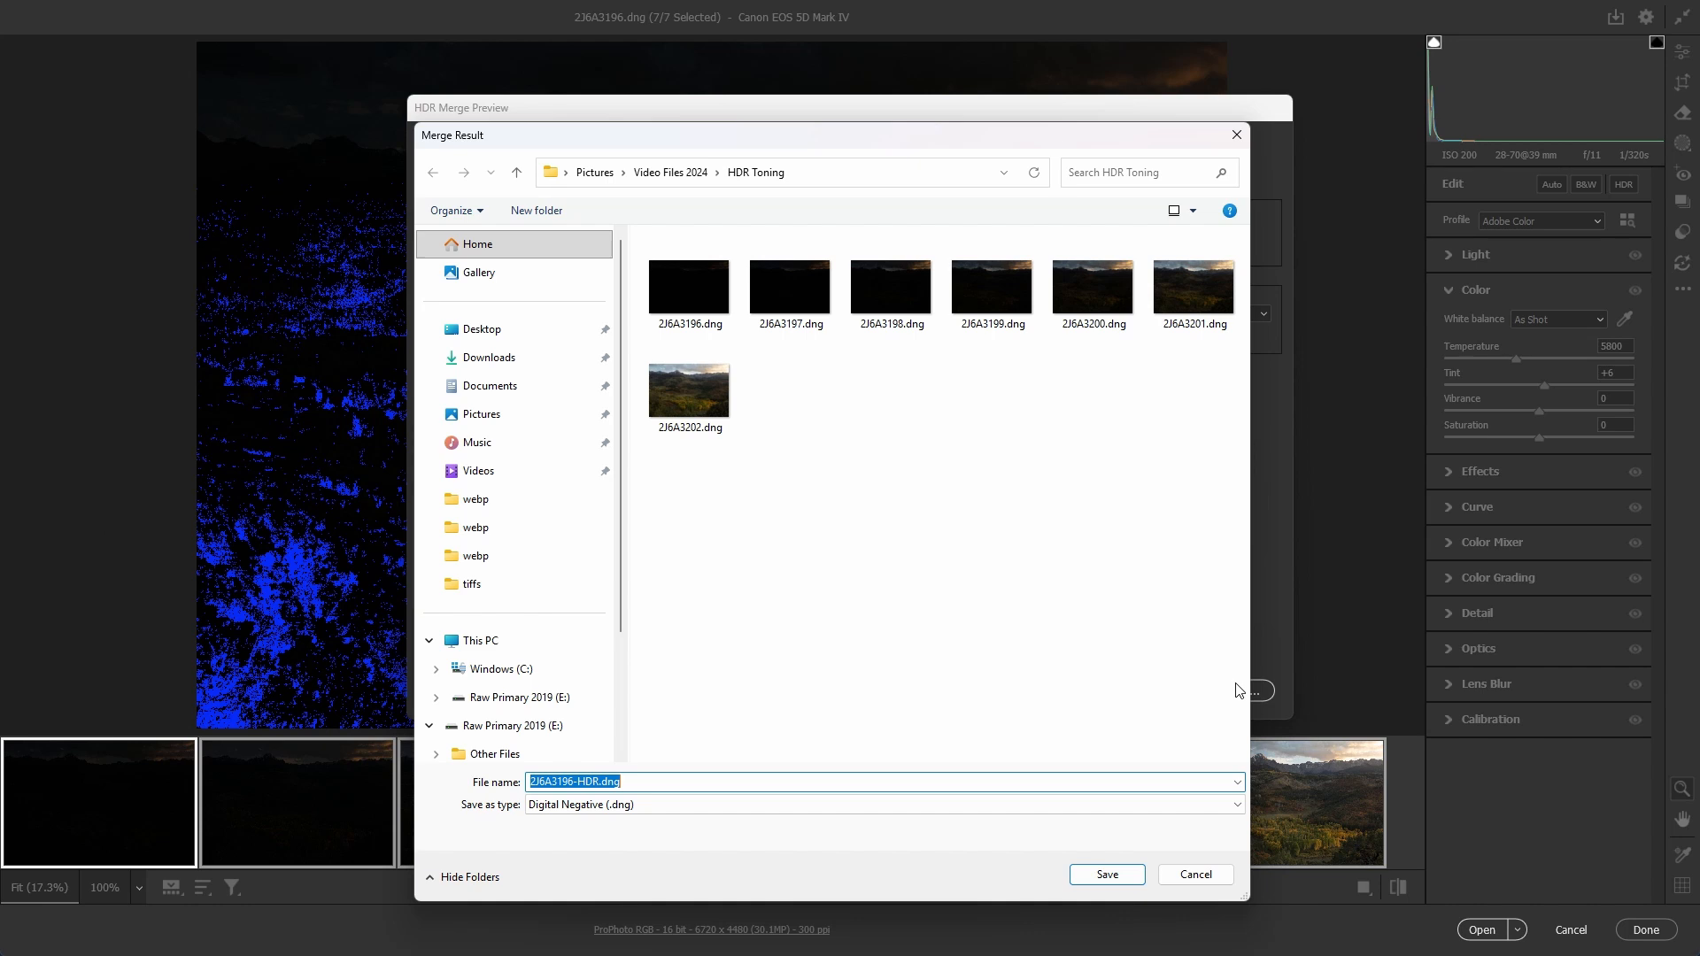
{"action": "left_click", "coordinate": [1104, 876]}
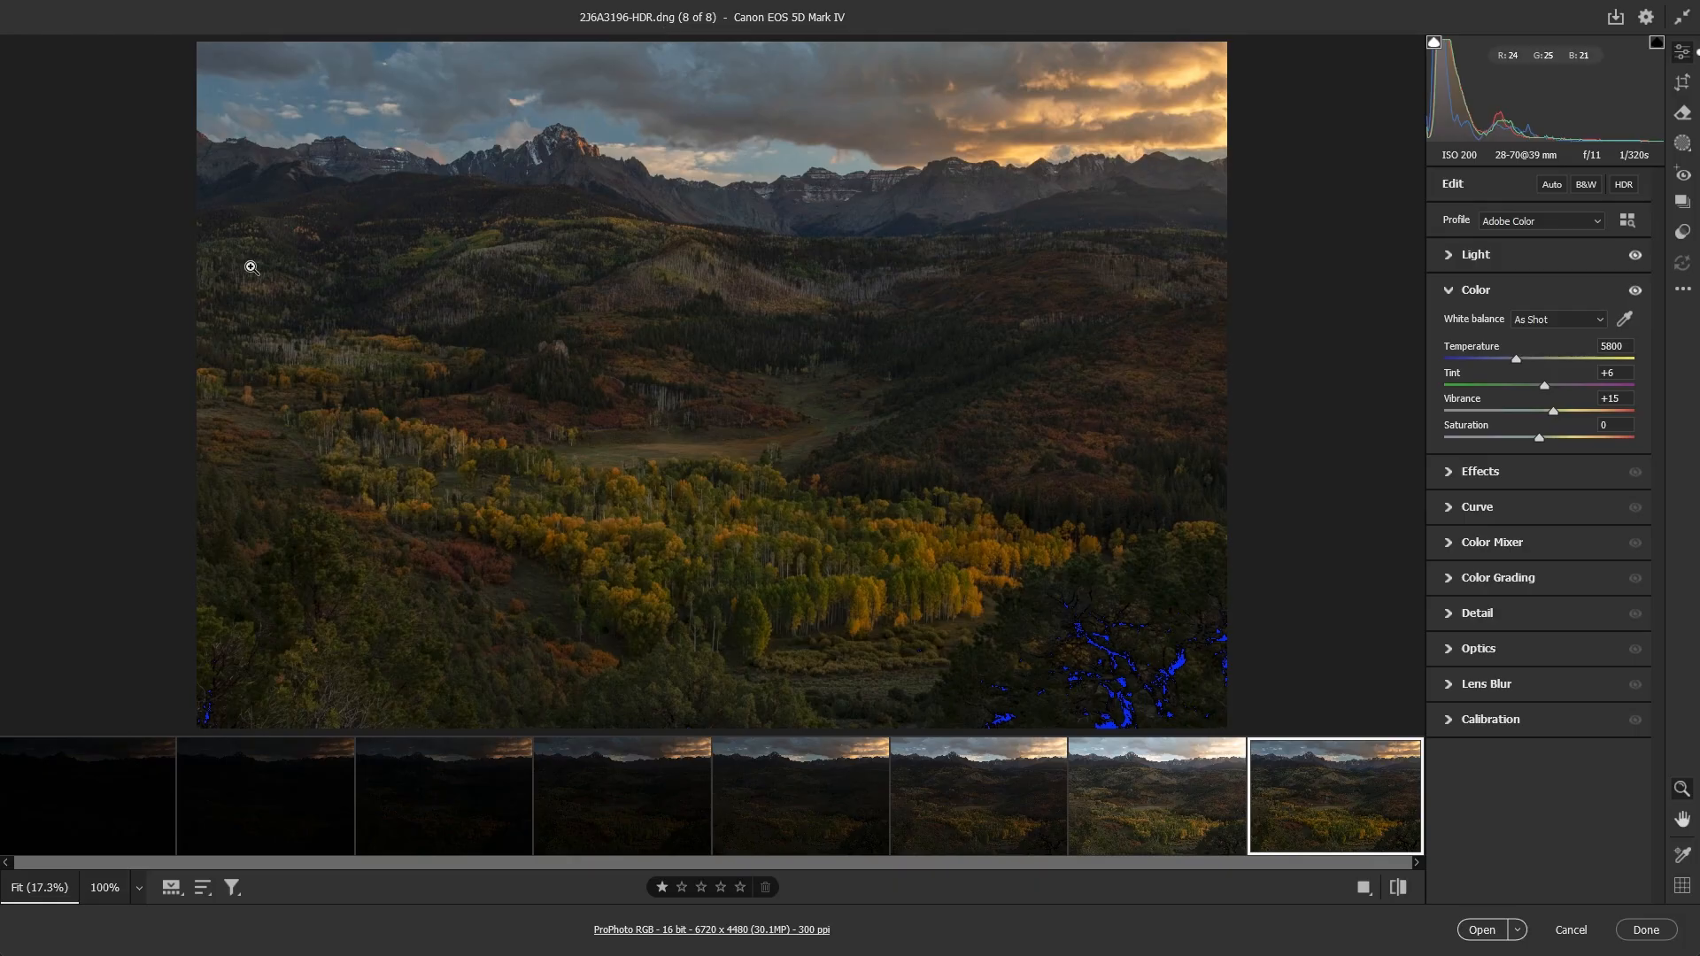
Step: Remove the chromatic aberration along the mountain ridge in the merged HDR image
{"action": "left_click", "coordinate": [243, 141]}
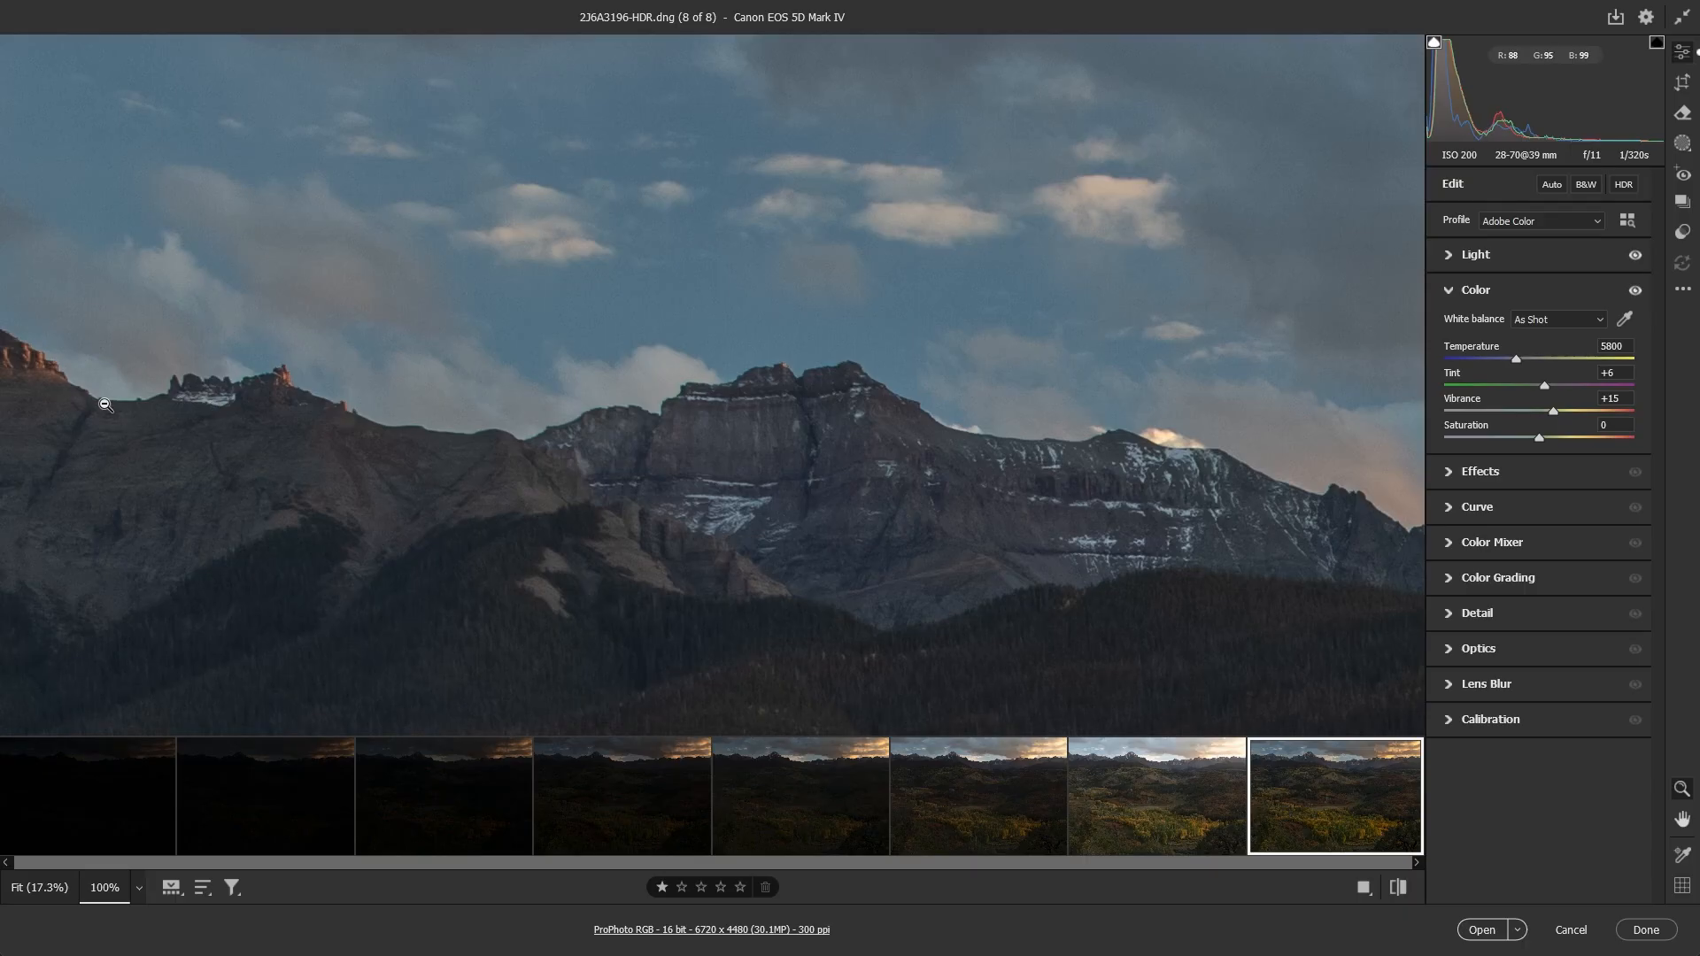
{"action": "left_click", "coordinate": [139, 888]}
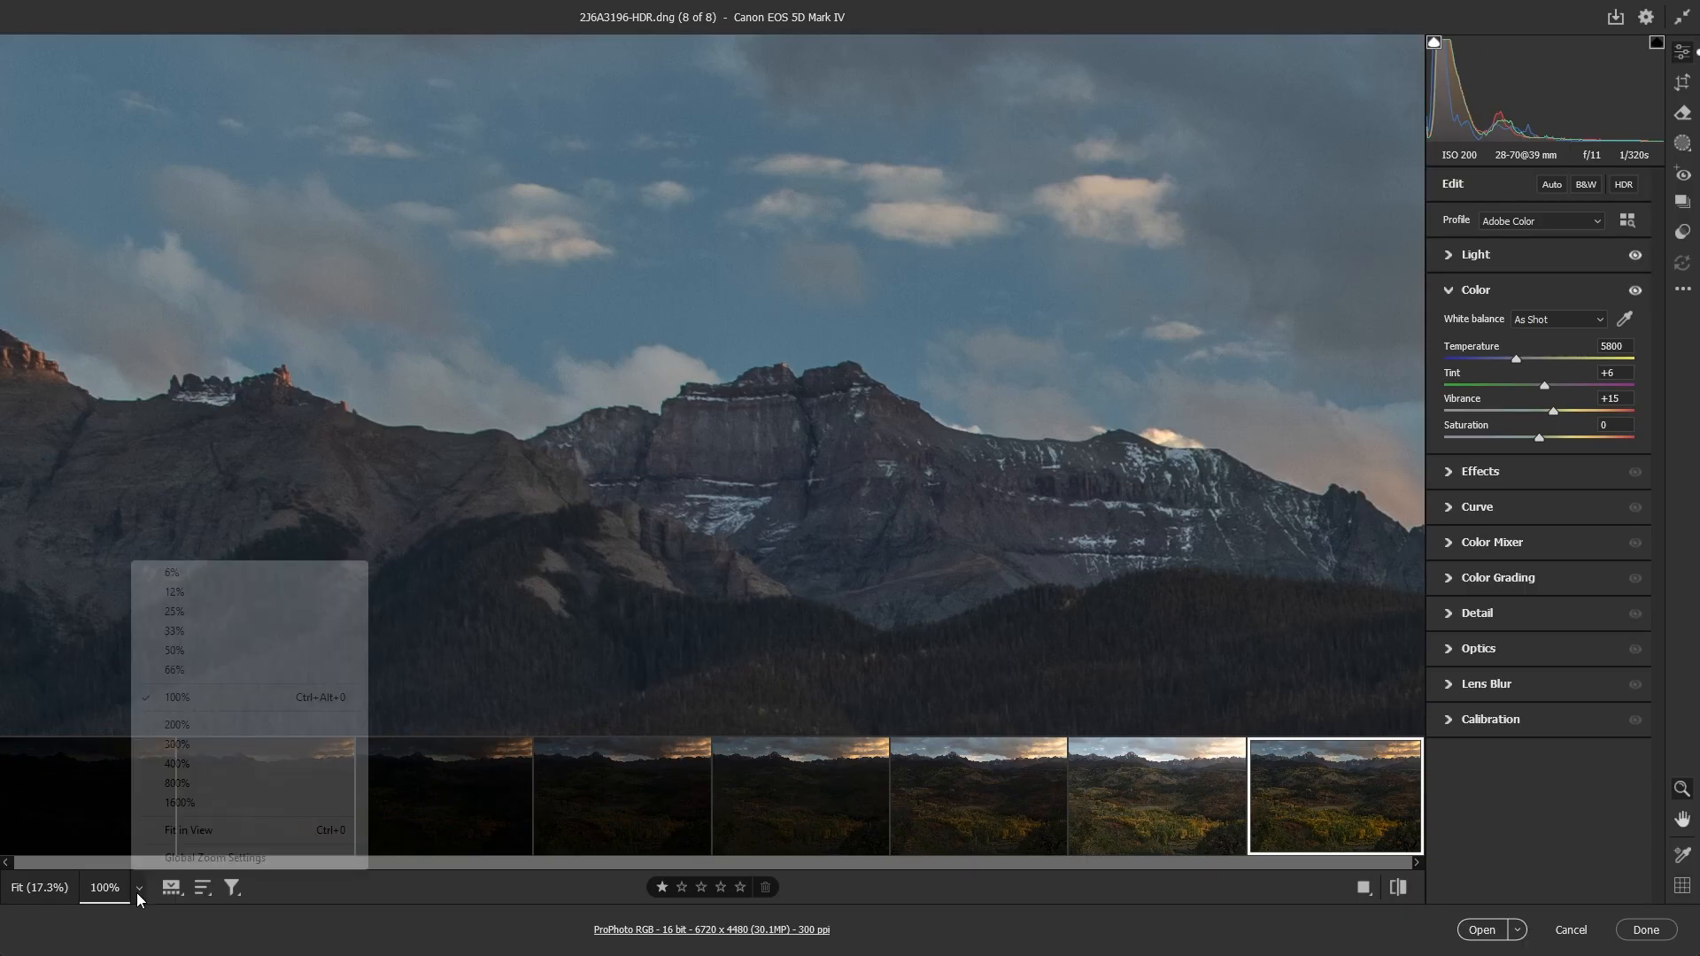
{"action": "left_click", "coordinate": [185, 765]}
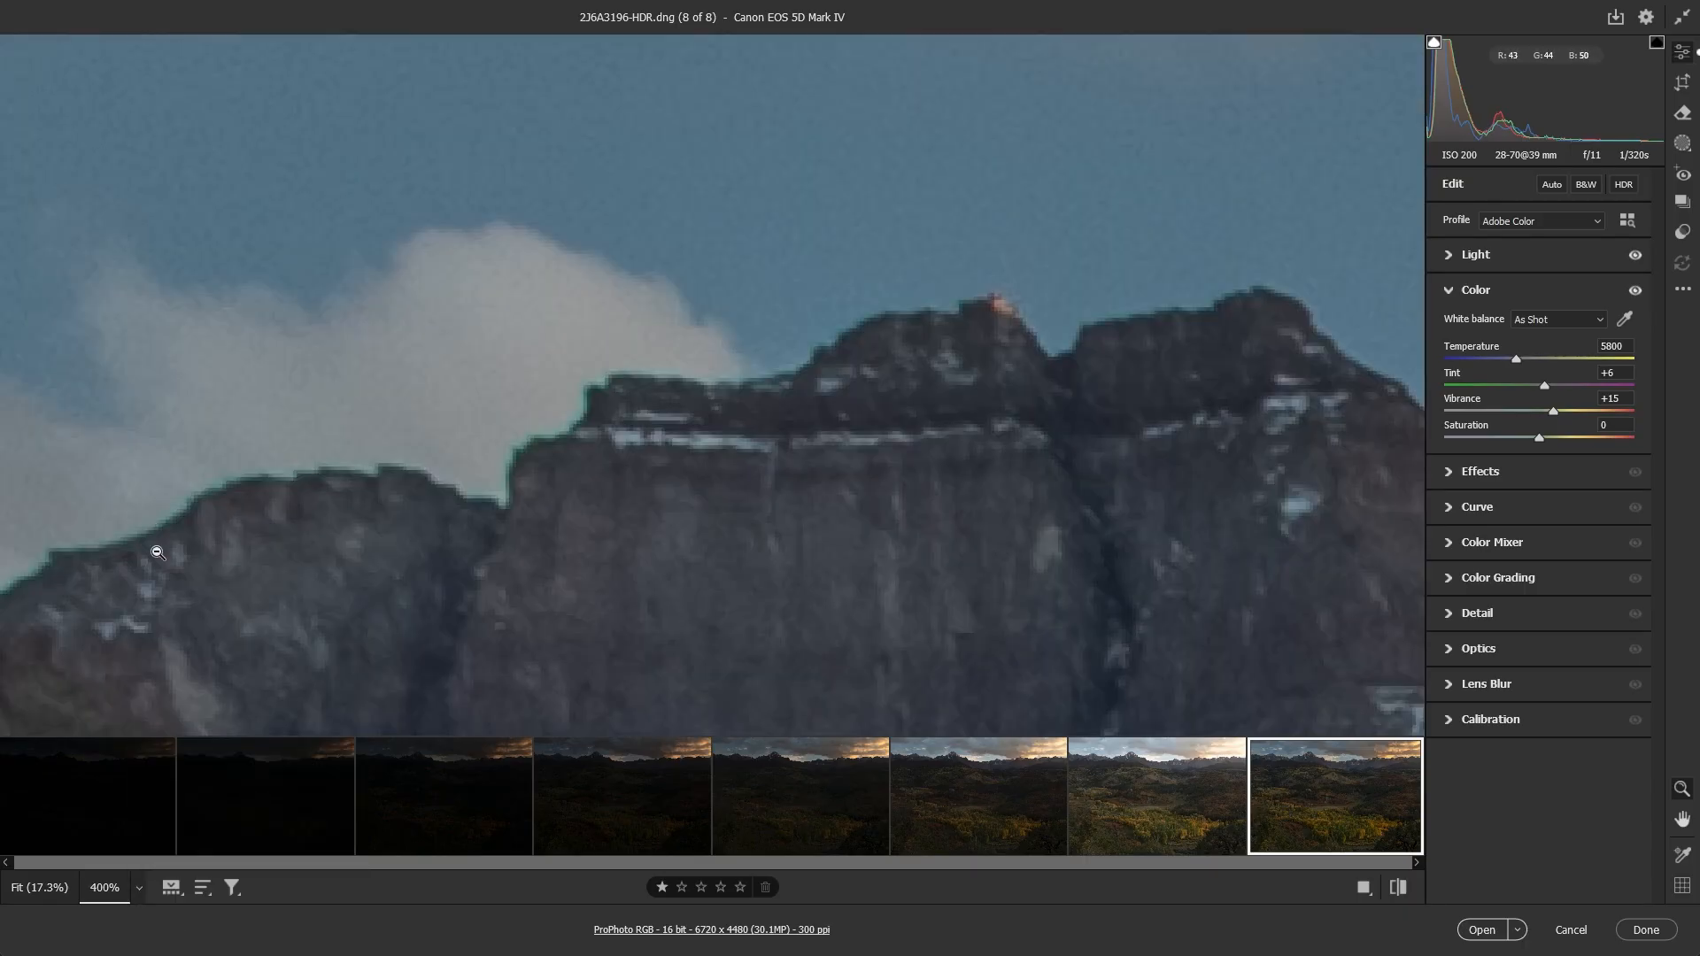
{"action": "key", "text": "space"}
{"action": "left_click_drag", "start_coordinate": [159, 558], "coordinate": [1169, 274]}
{"action": "left_click_drag", "start_coordinate": [421, 396], "coordinate": [1382, 652]}
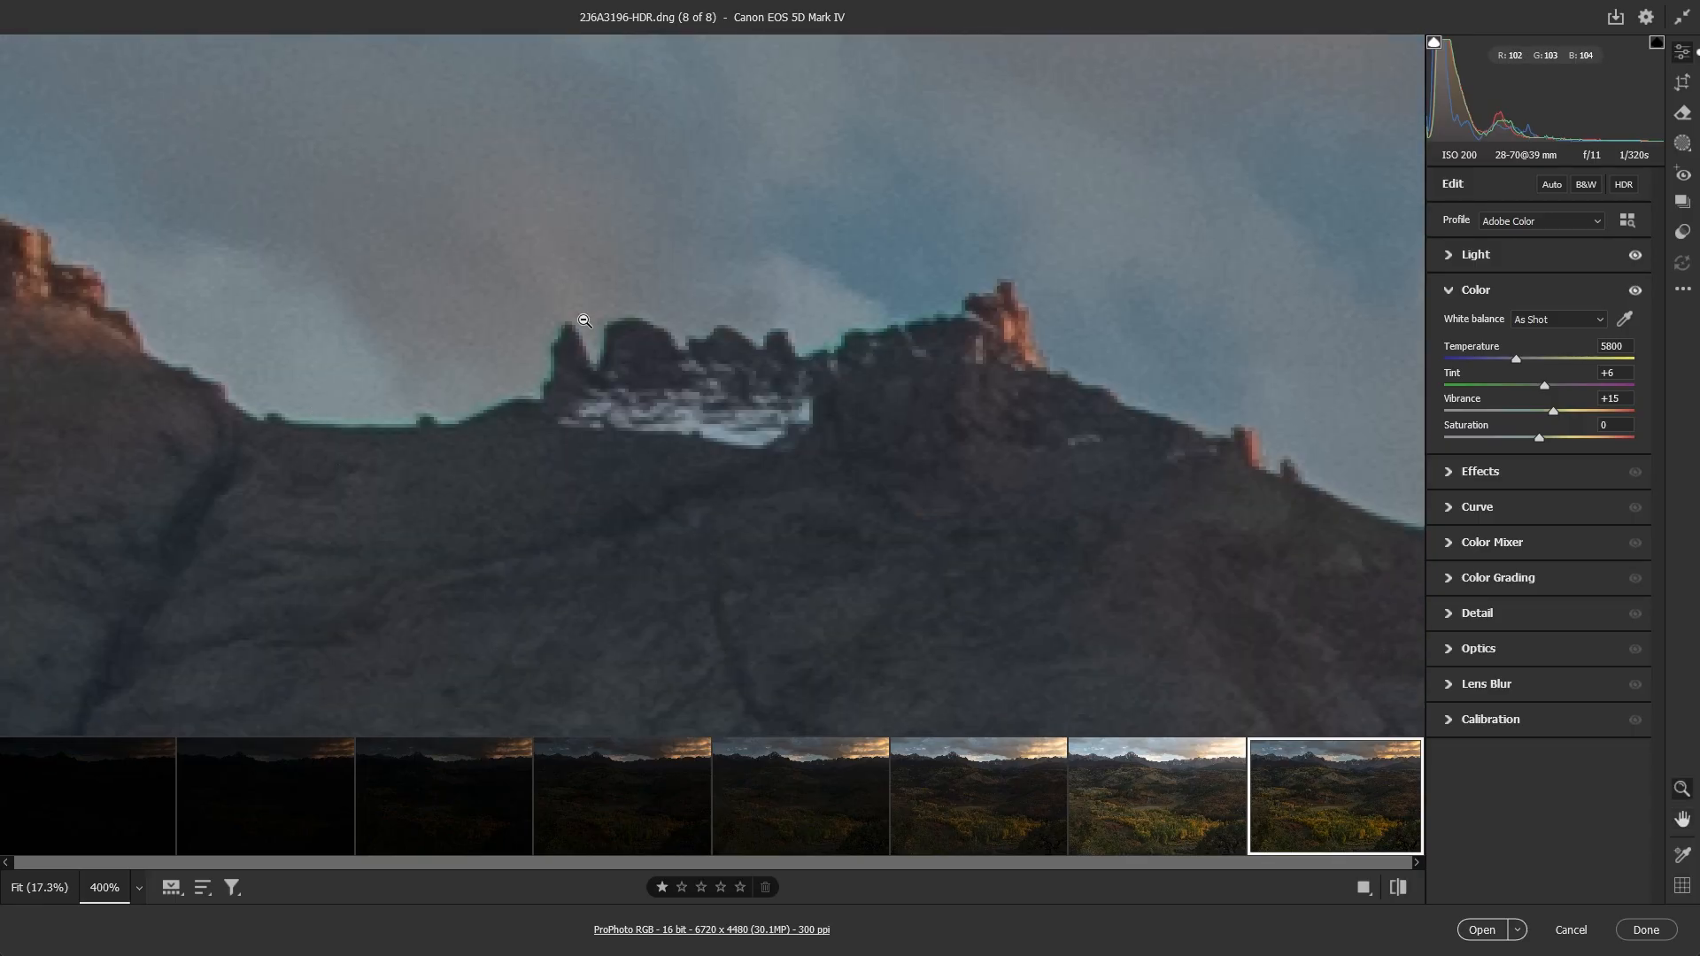
{"action": "left_click", "coordinate": [1450, 651]}
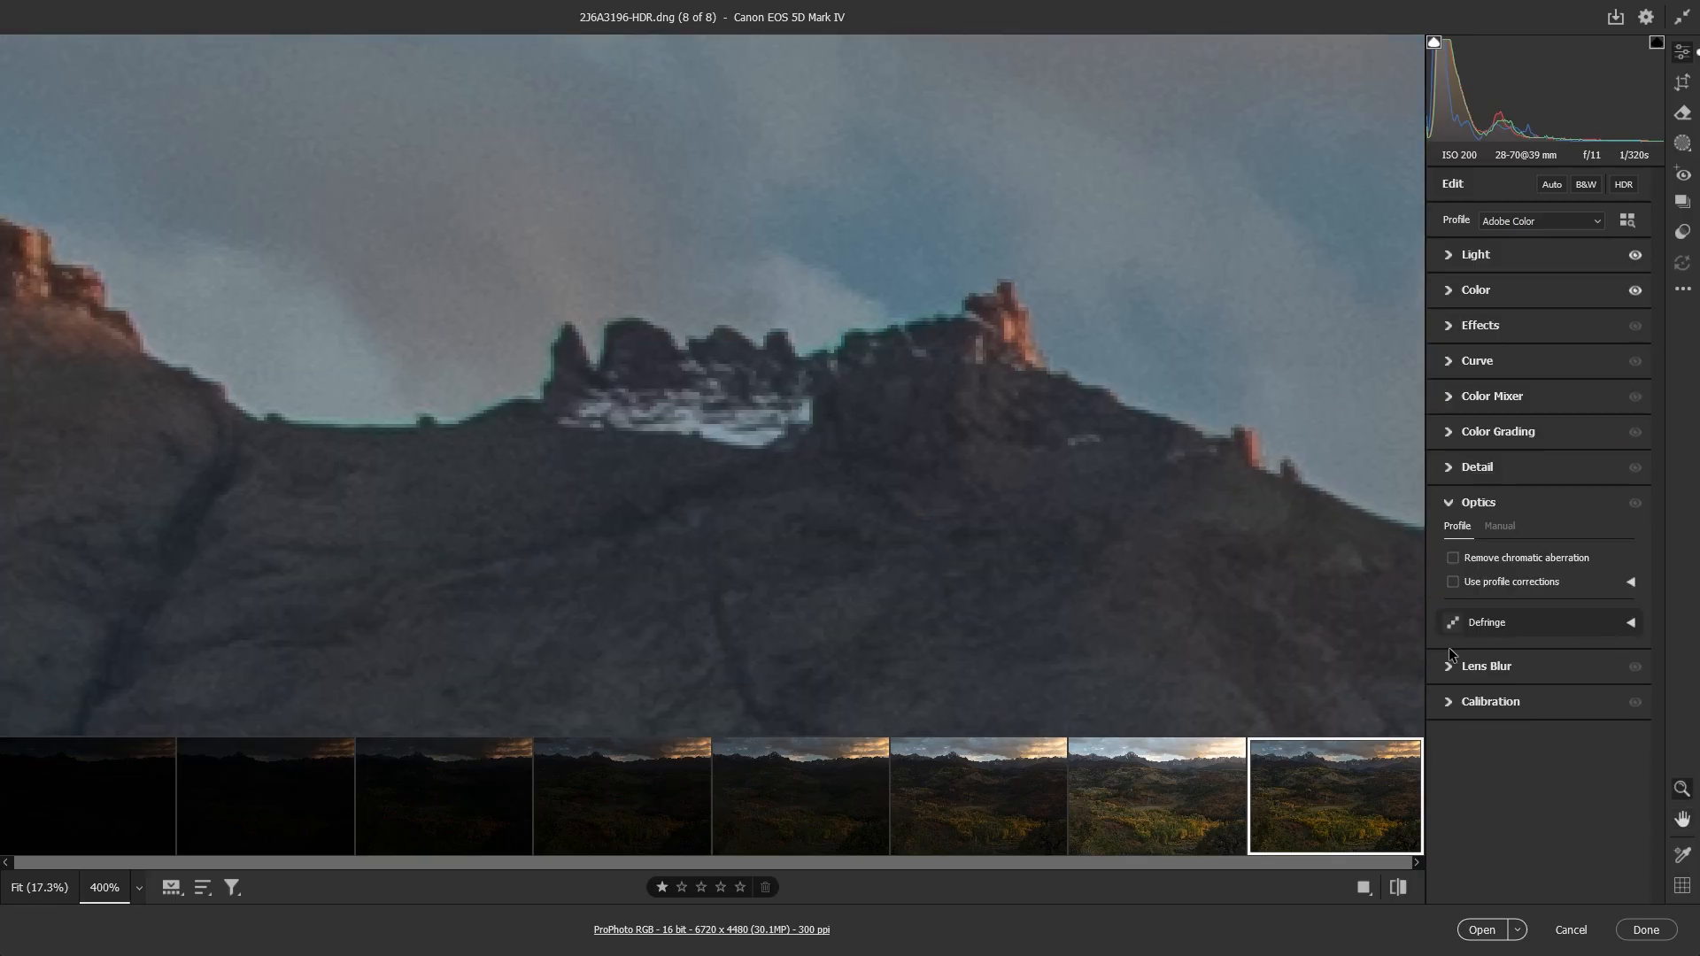
{"action": "left_click", "coordinate": [1454, 559]}
{"action": "left_click", "coordinate": [518, 473]}
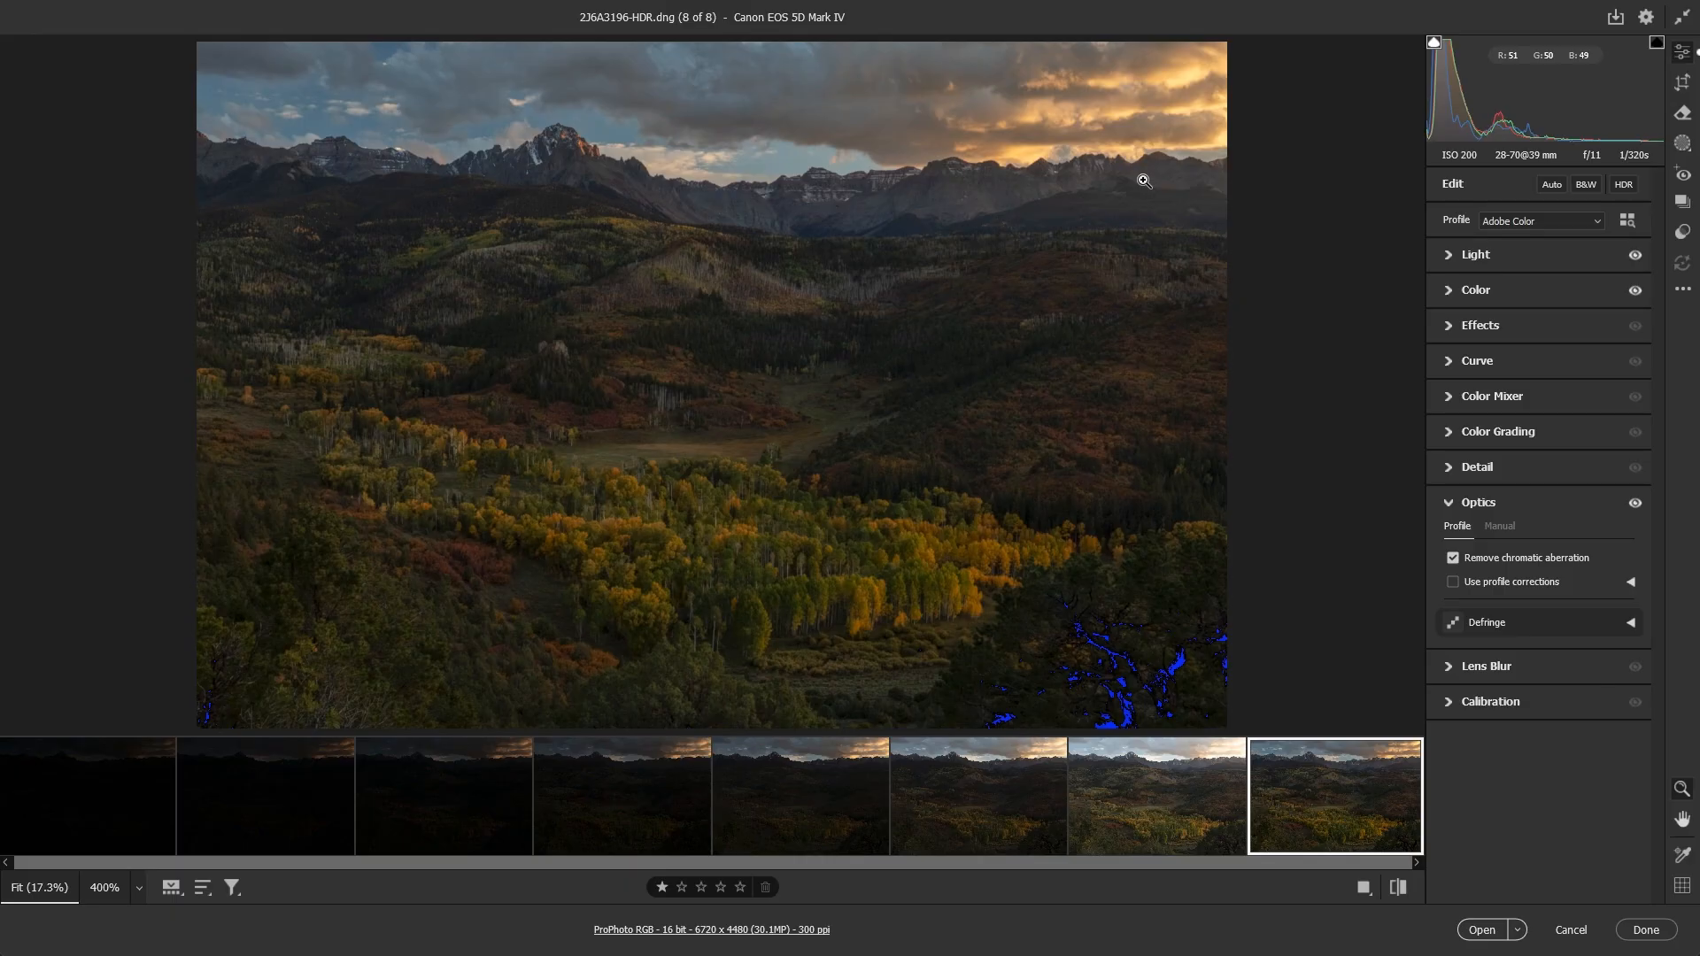
Step: Set the merged image's white balance to Auto and open it in Photoshop as a normal image
{"action": "left_click", "coordinate": [1449, 290]}
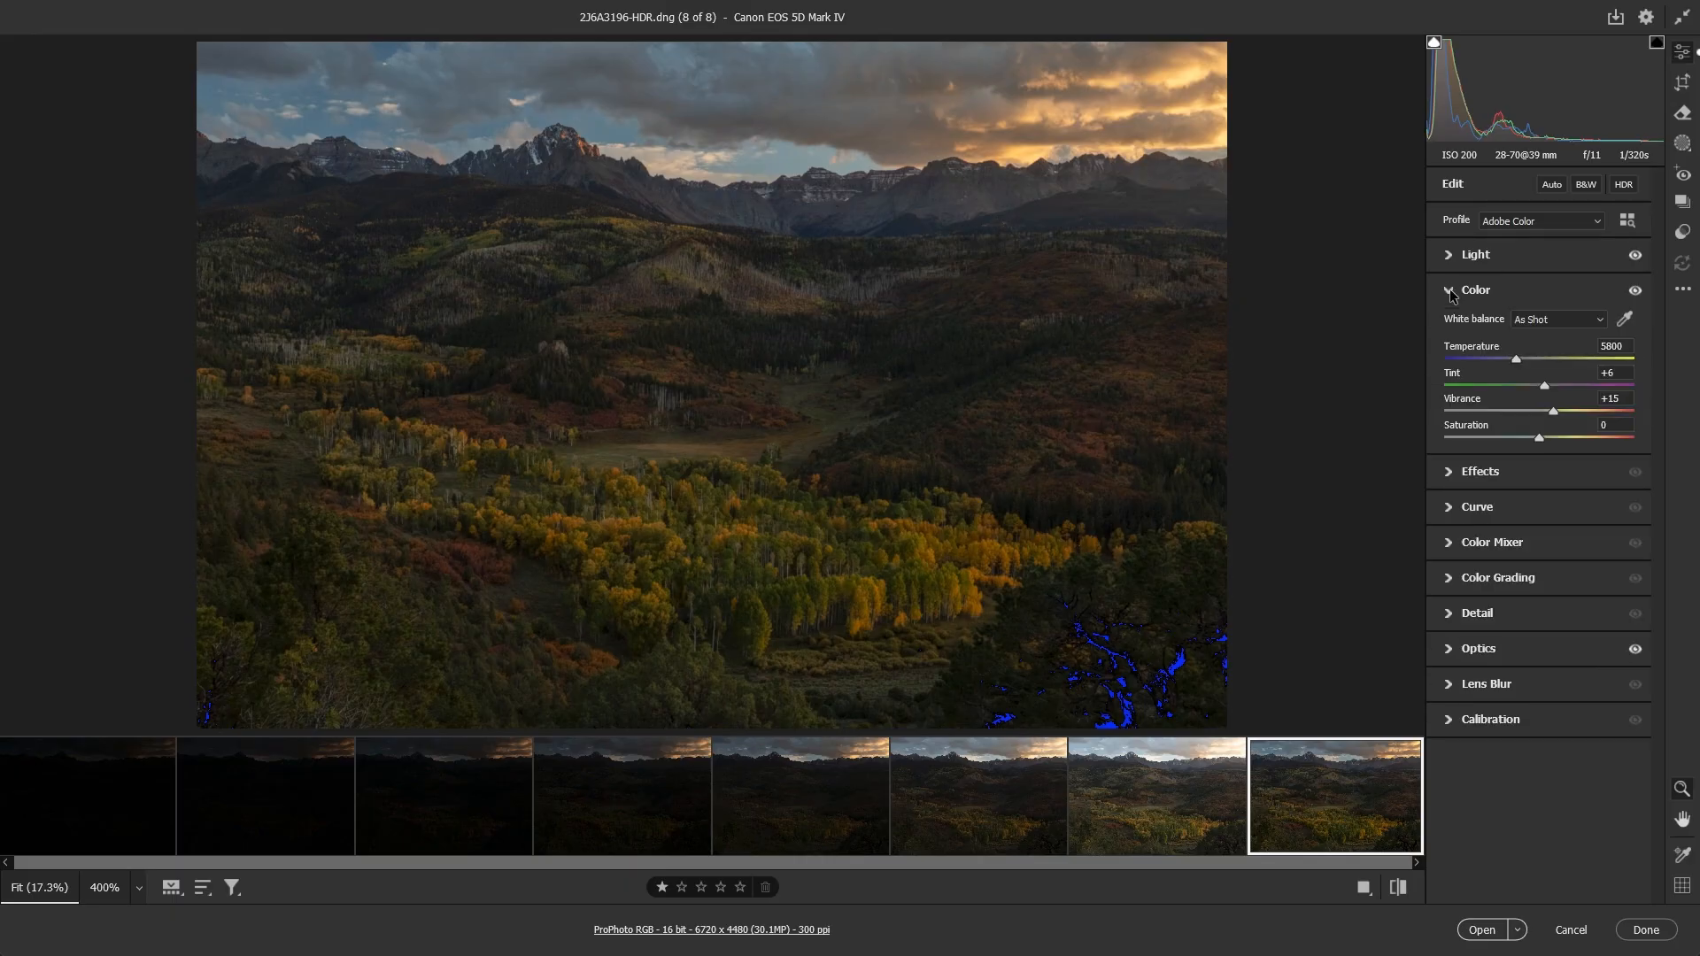
{"action": "left_click", "coordinate": [1585, 323]}
{"action": "left_click", "coordinate": [1543, 339]}
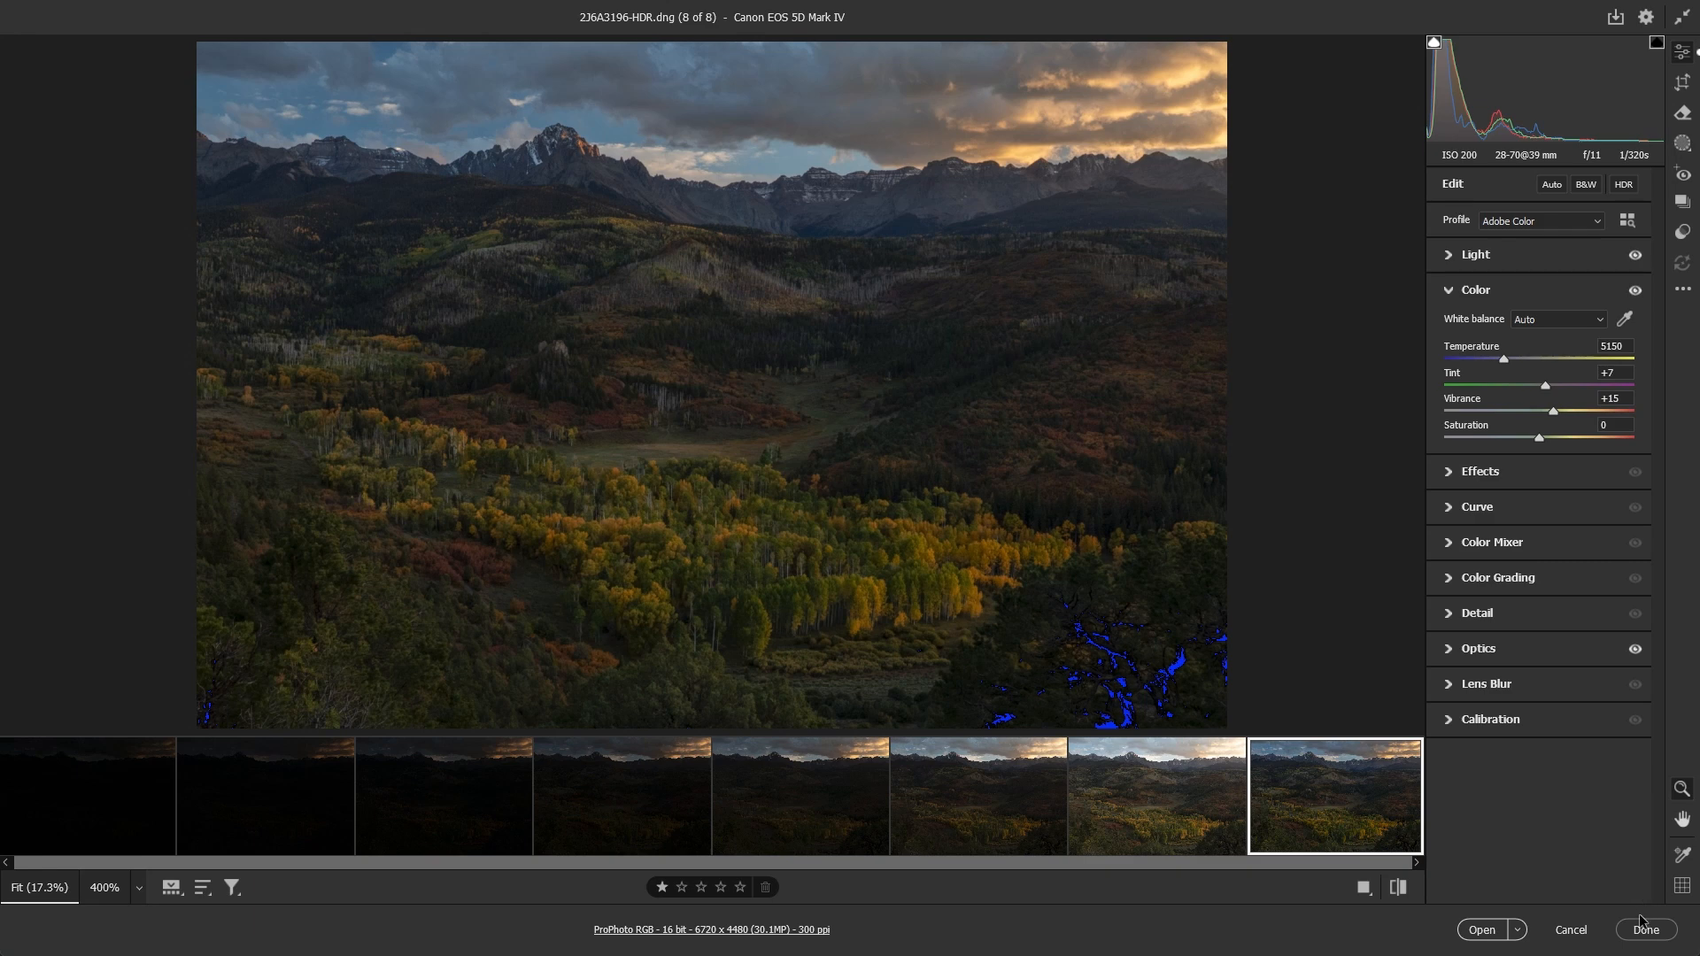
{"action": "left_click", "coordinate": [1482, 931]}
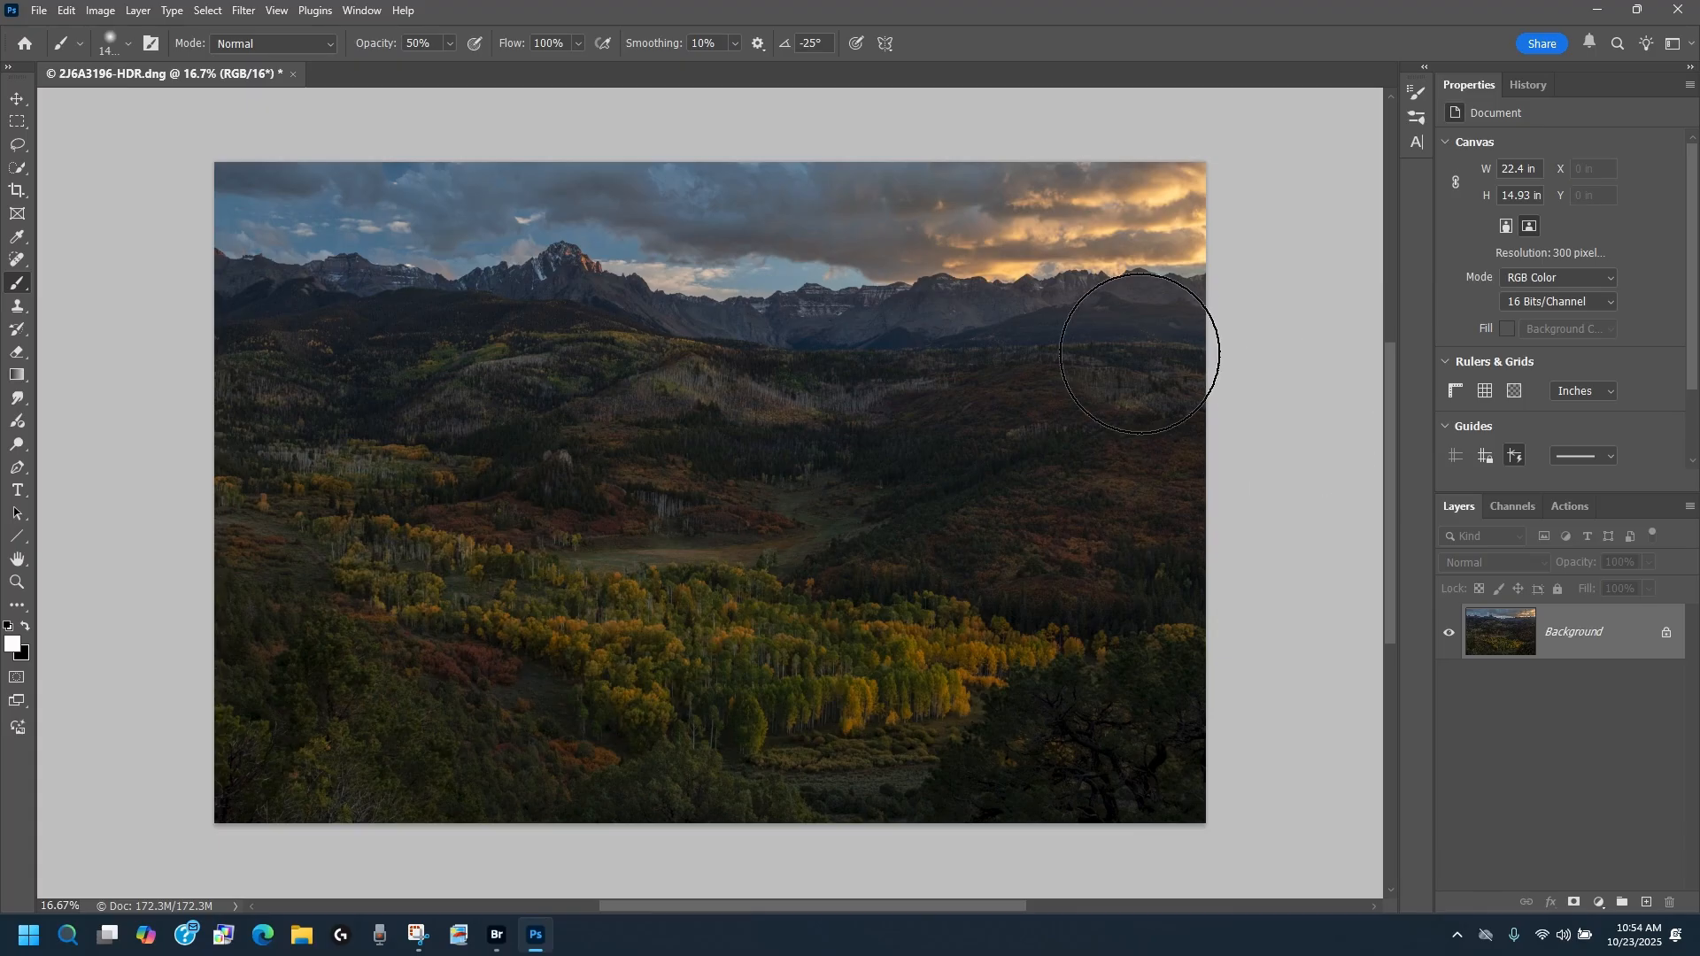
Step: Copy the entire image canvas to the clipboard and clear the selection
{"action": "left_click", "coordinate": [207, 11]}
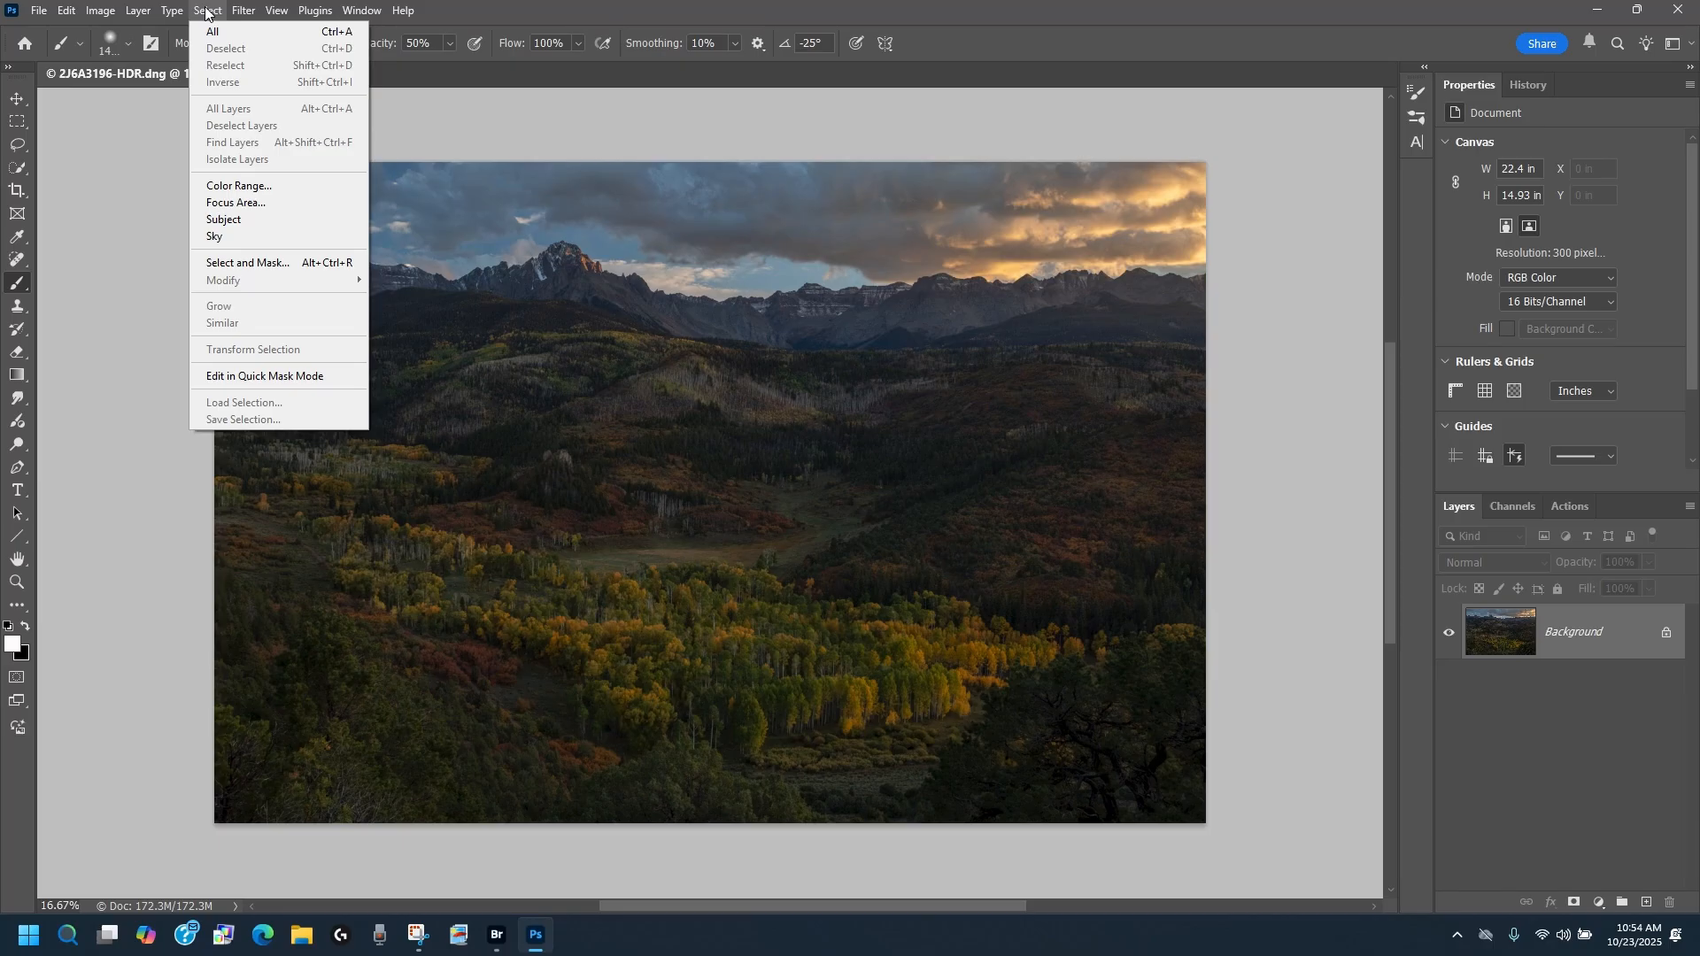
{"action": "left_click", "coordinate": [210, 30]}
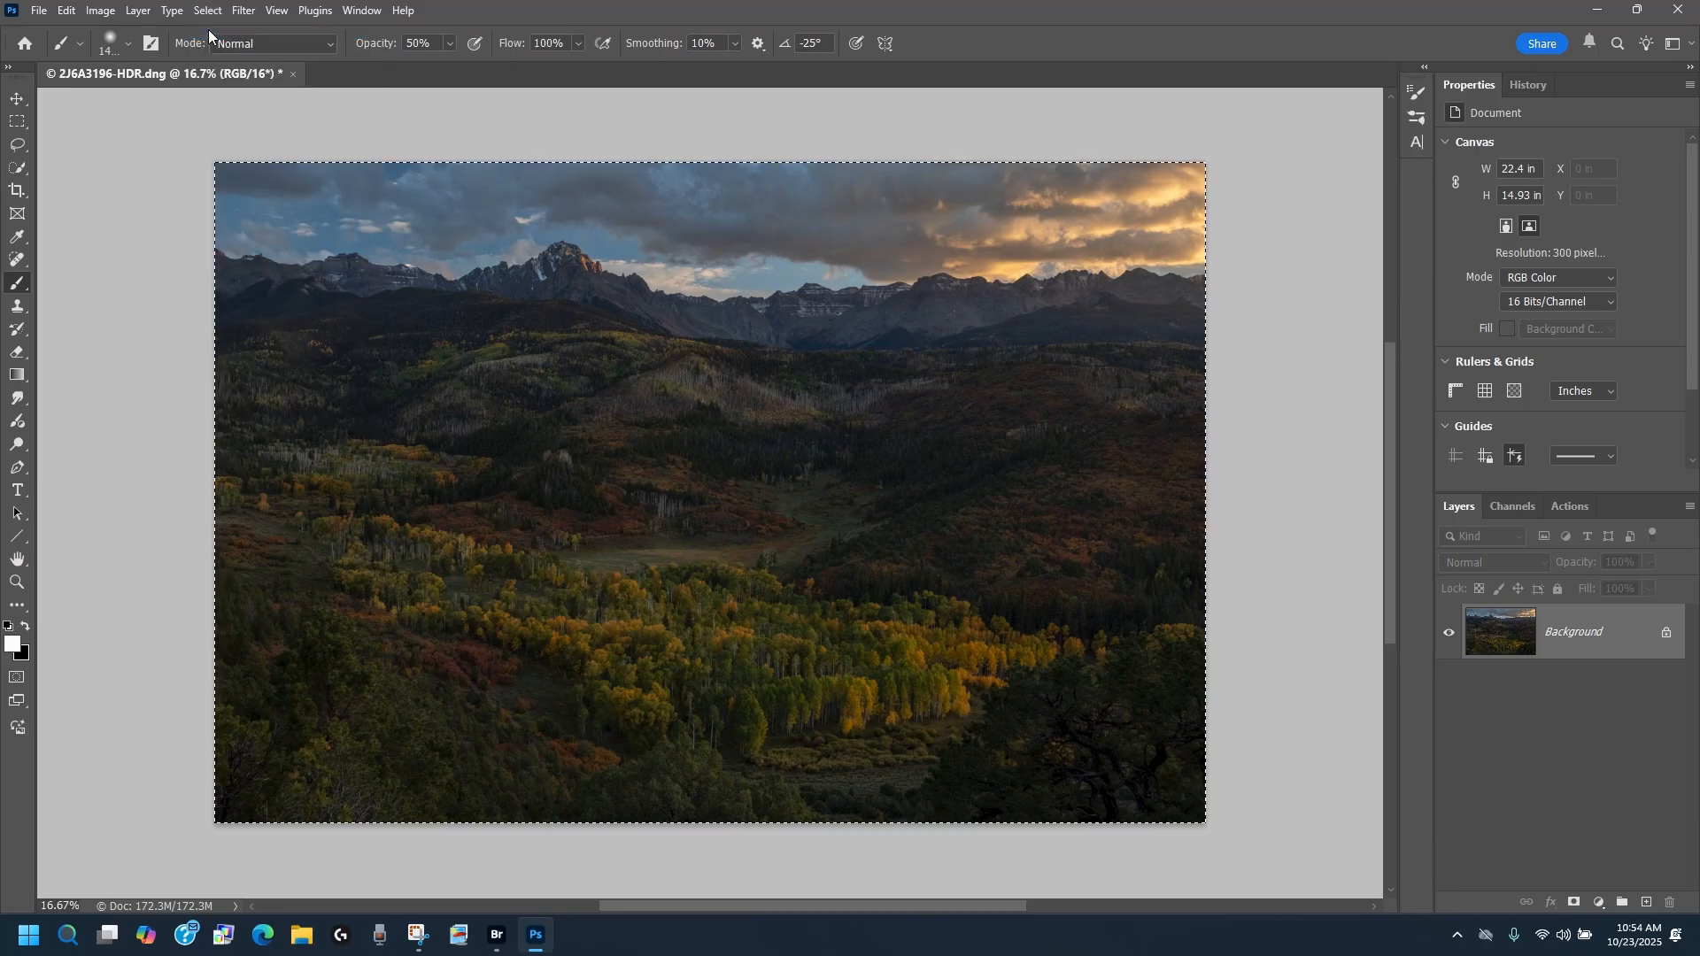
{"action": "left_click", "coordinate": [66, 11]}
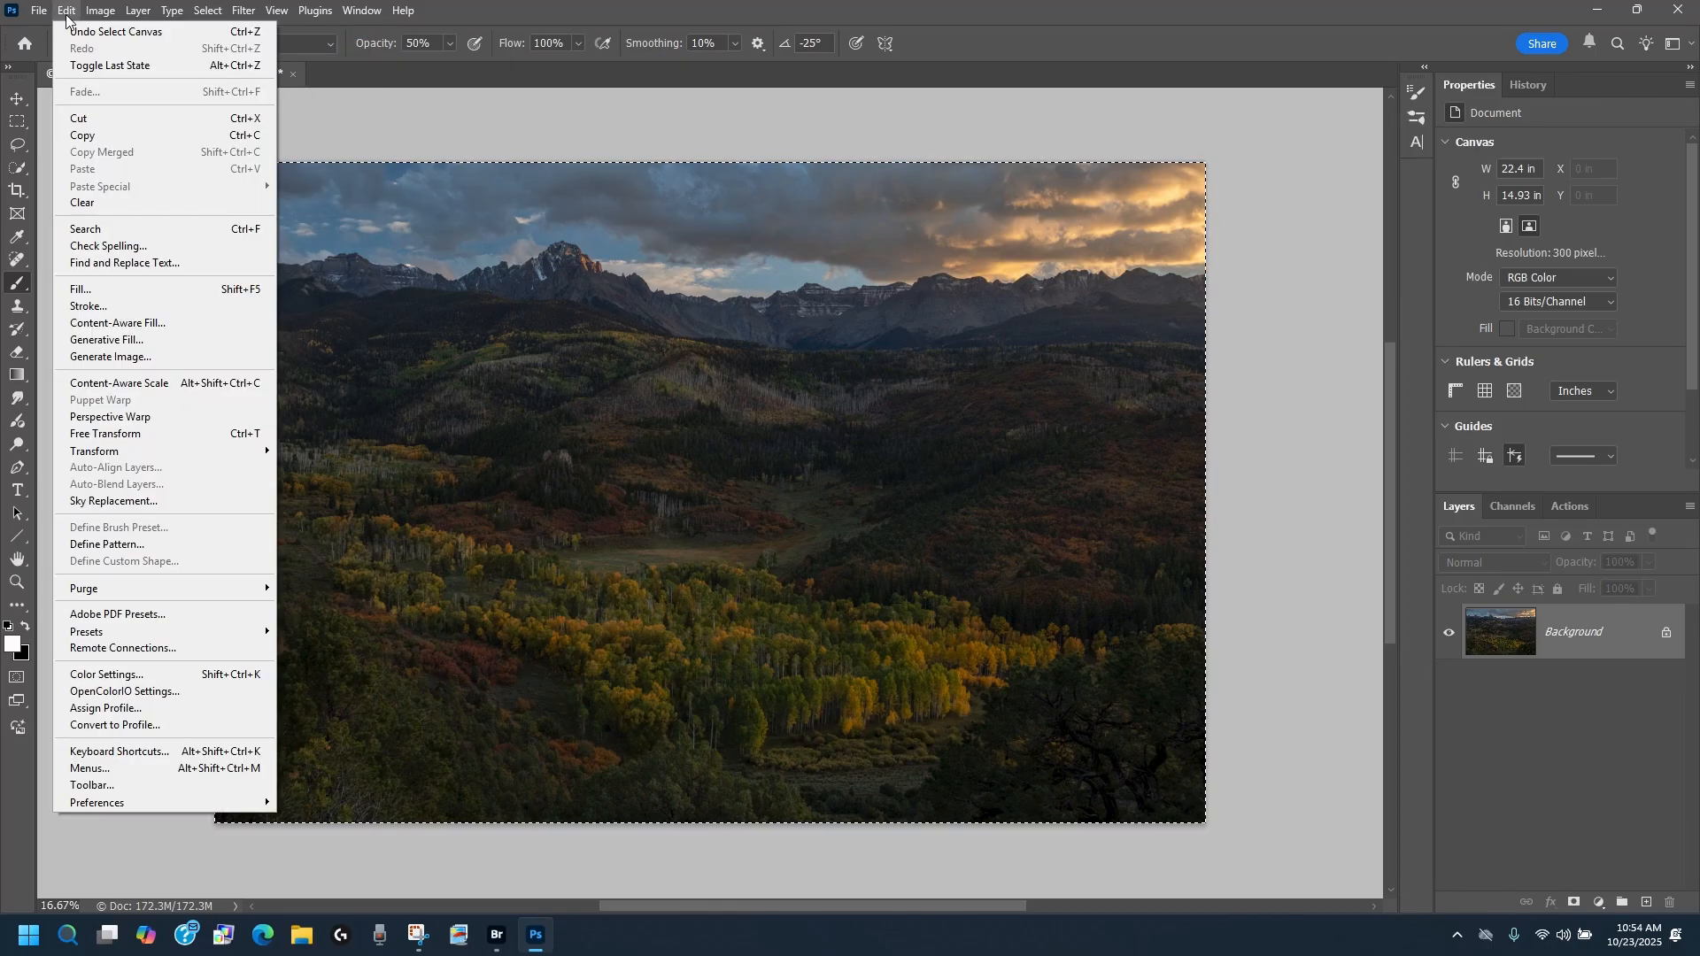
{"action": "left_click", "coordinate": [84, 137]}
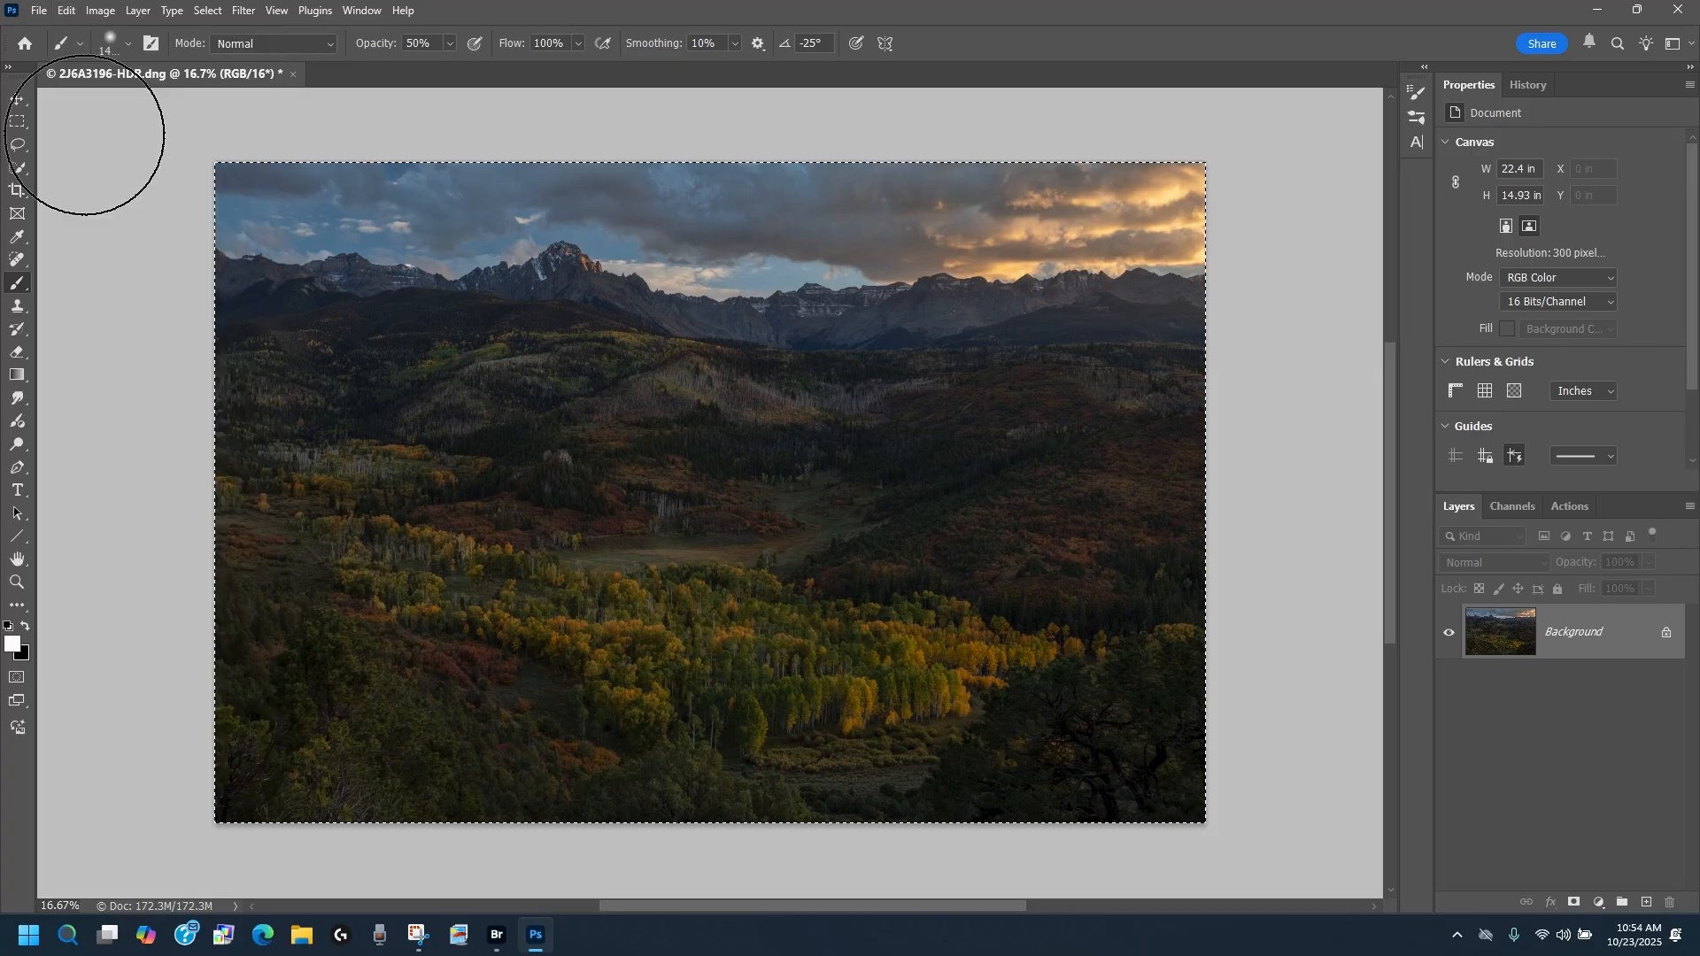
{"action": "left_click", "coordinate": [211, 11]}
{"action": "left_click", "coordinate": [220, 51]}
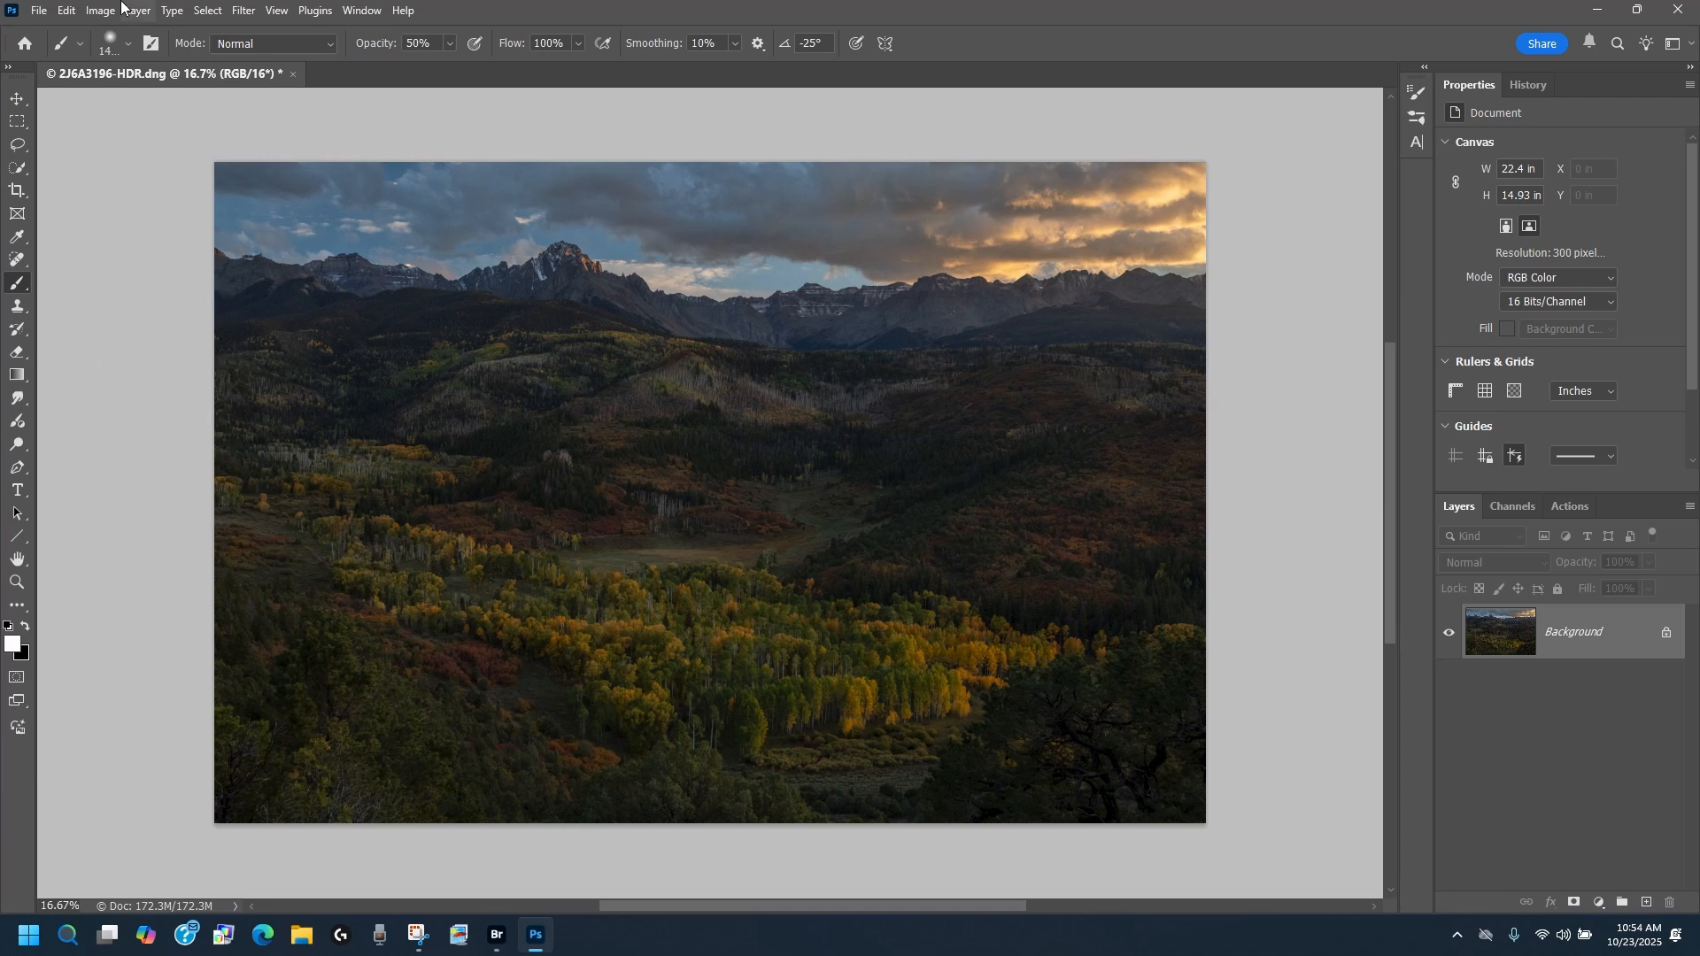
Step: Apply HDR Toning to the background image using Local Adaptation, with Highlight lowered to -30% and the other default settings kept
{"action": "left_click", "coordinate": [96, 12]}
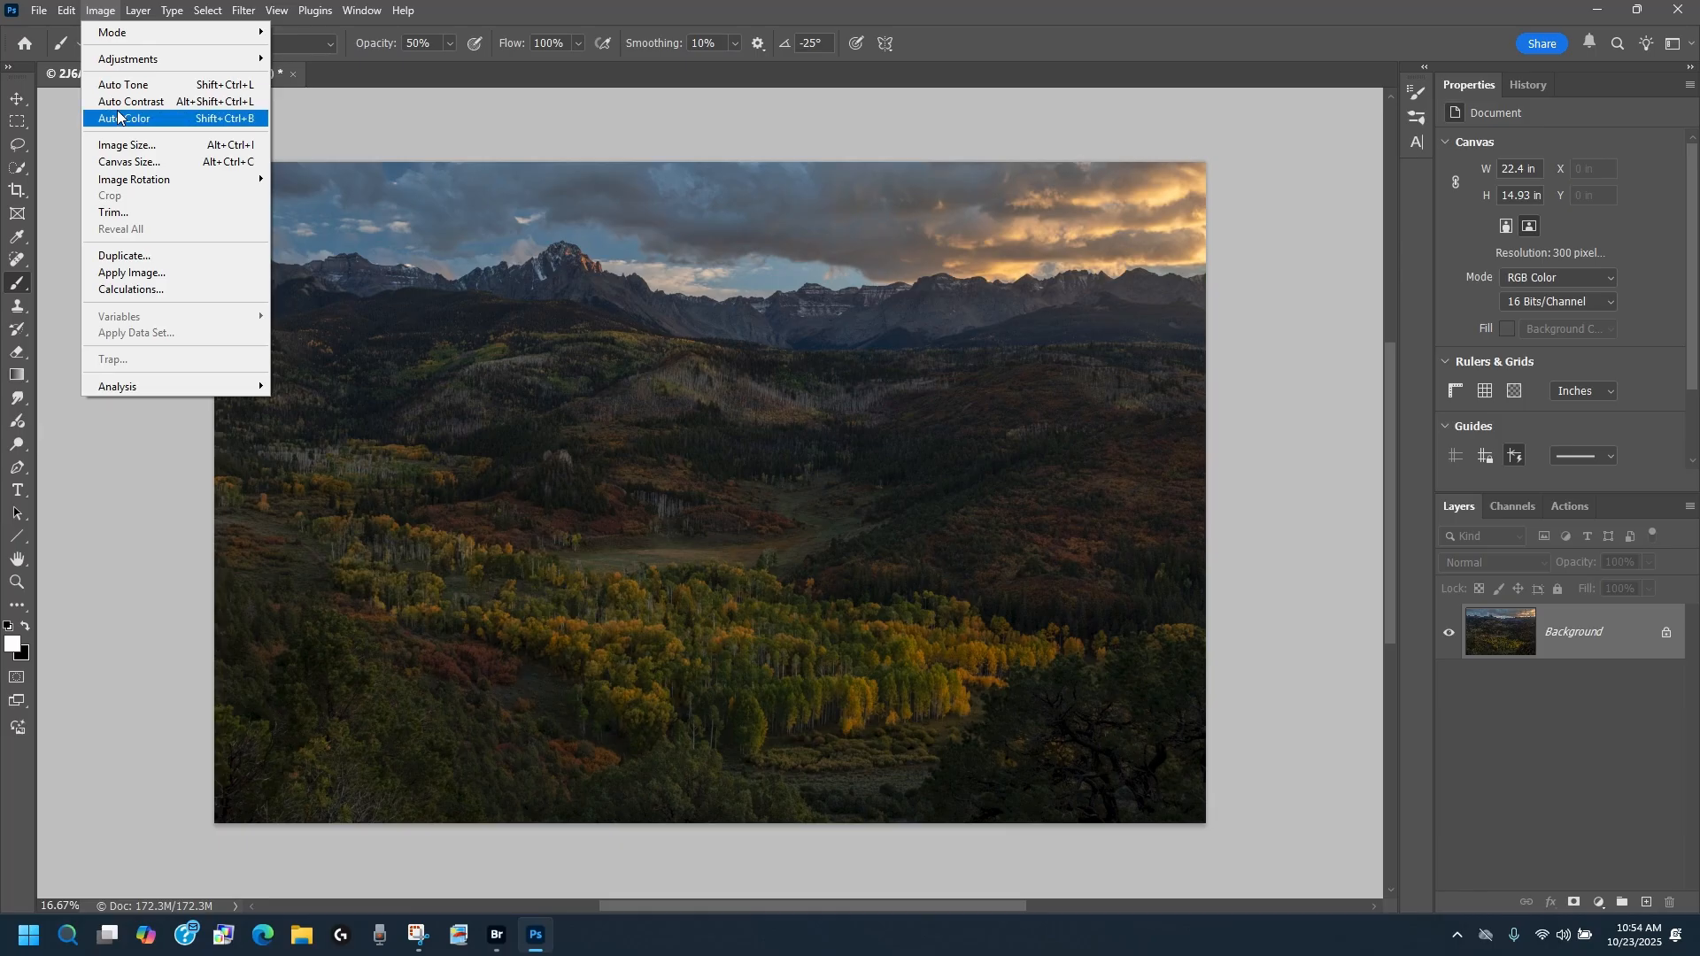
{"action": "mouse_move", "coordinate": [123, 70]}
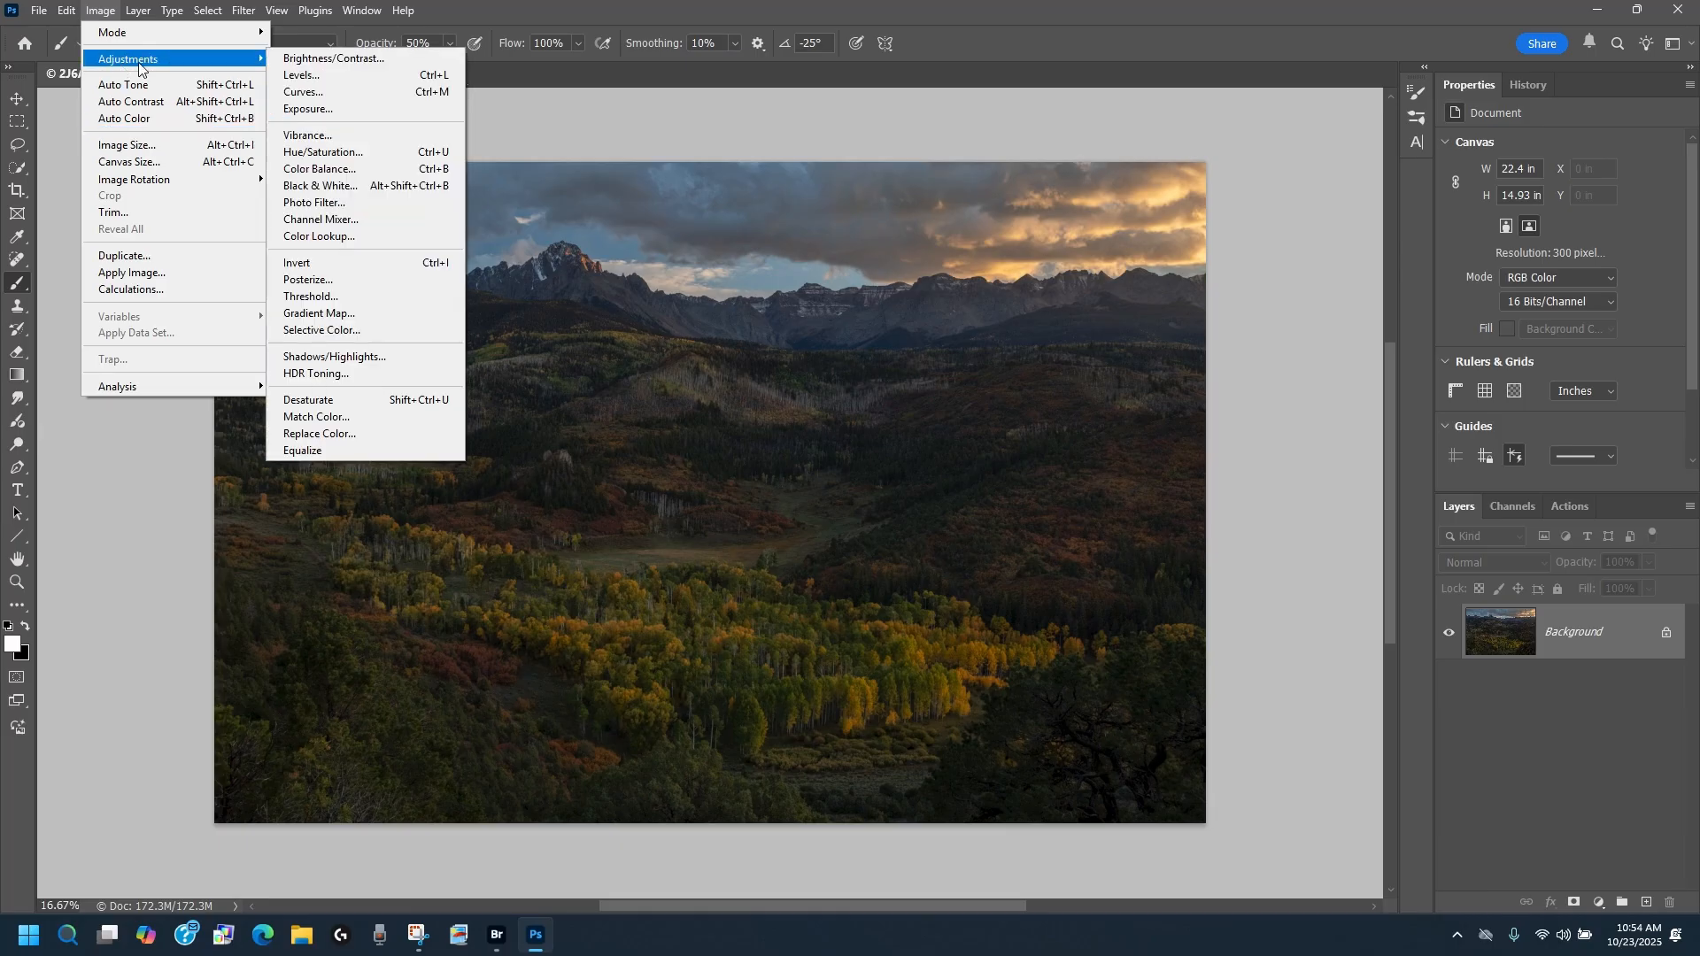
{"action": "left_click", "coordinate": [413, 381]}
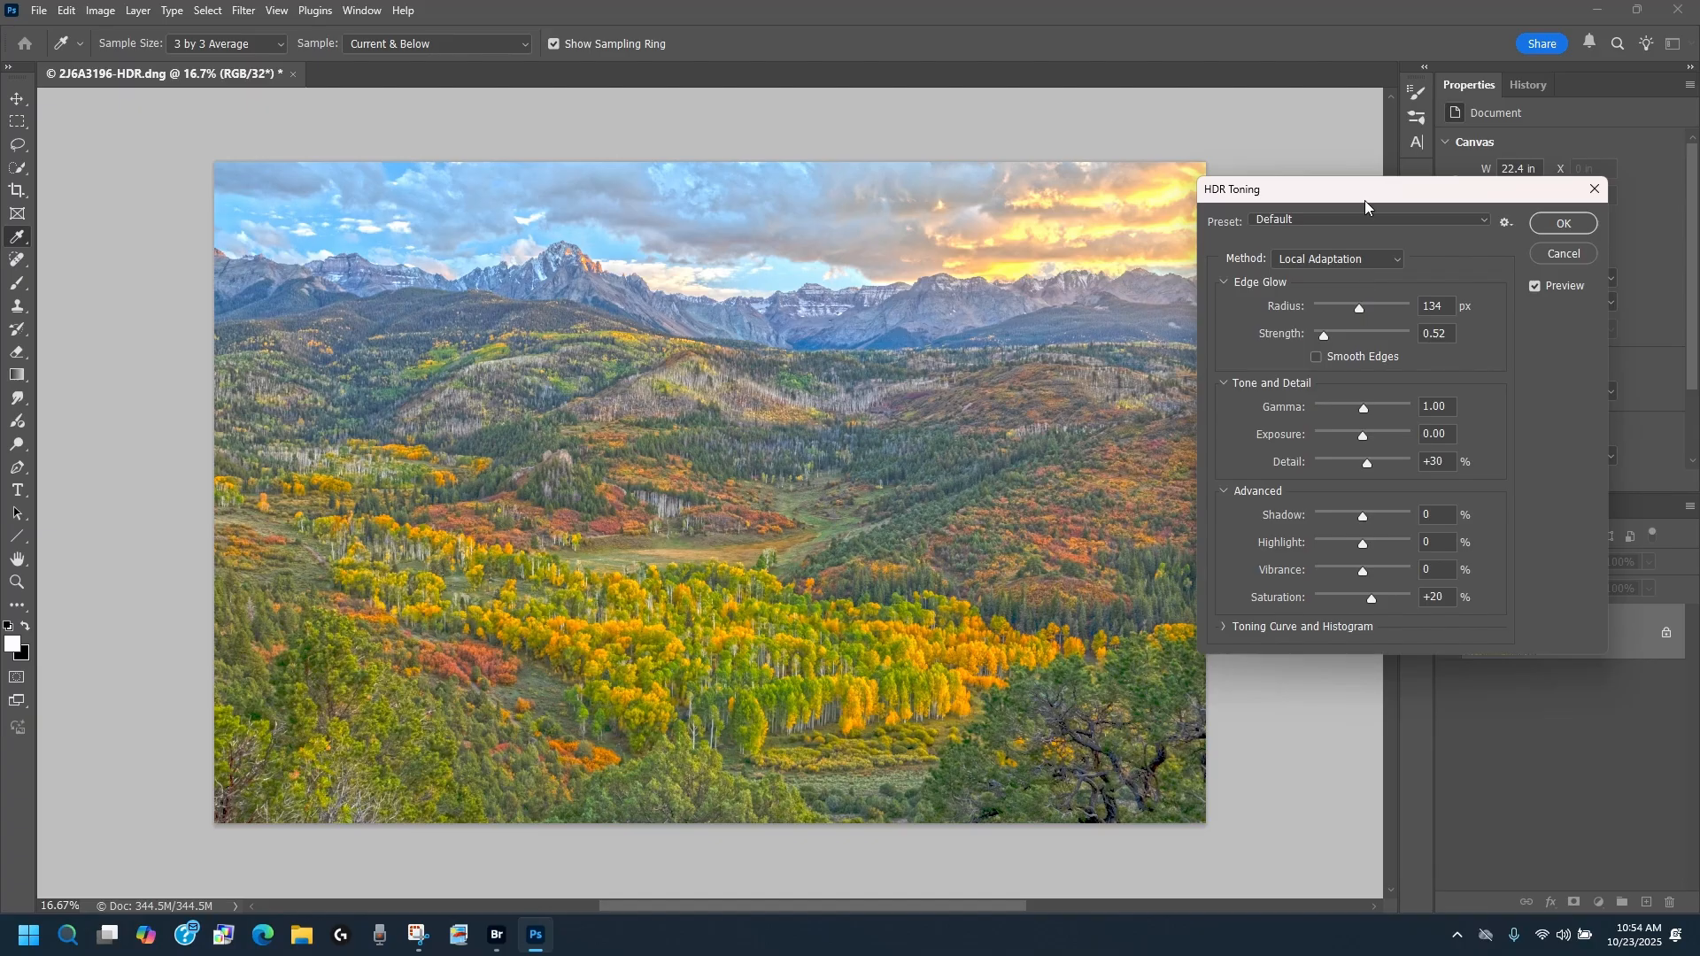
{"action": "left_click_drag", "start_coordinate": [1365, 195], "coordinate": [1376, 141]}
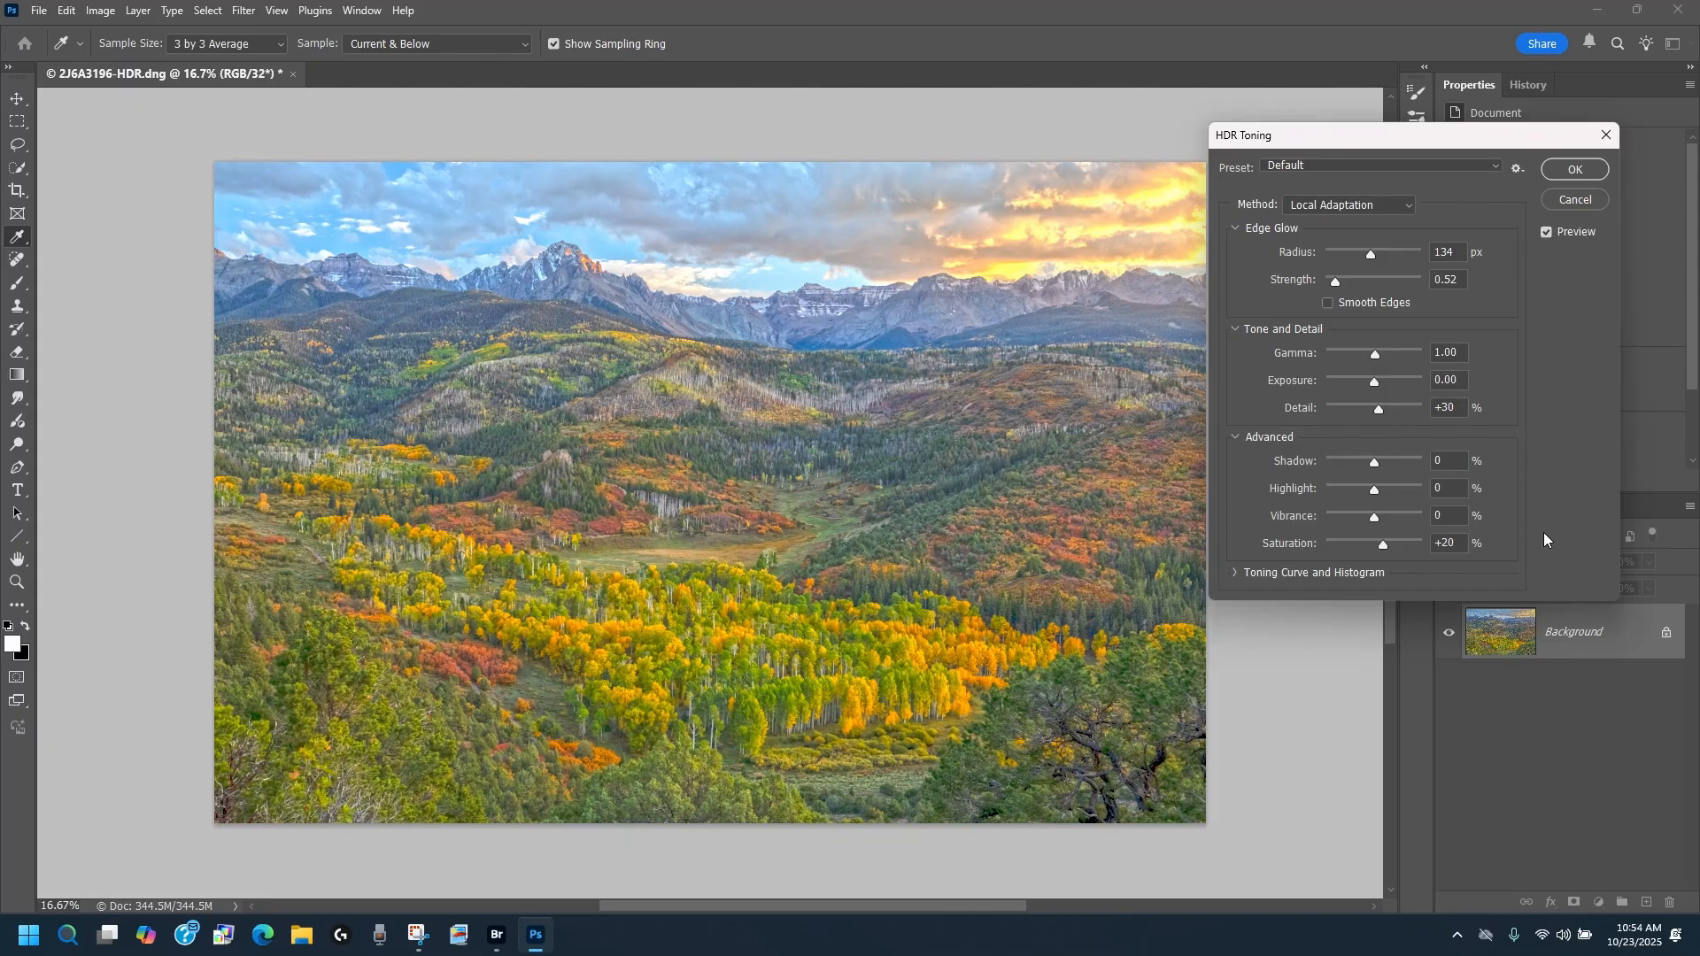
{"action": "left_click_drag", "start_coordinate": [1362, 138], "coordinate": [1371, 132]}
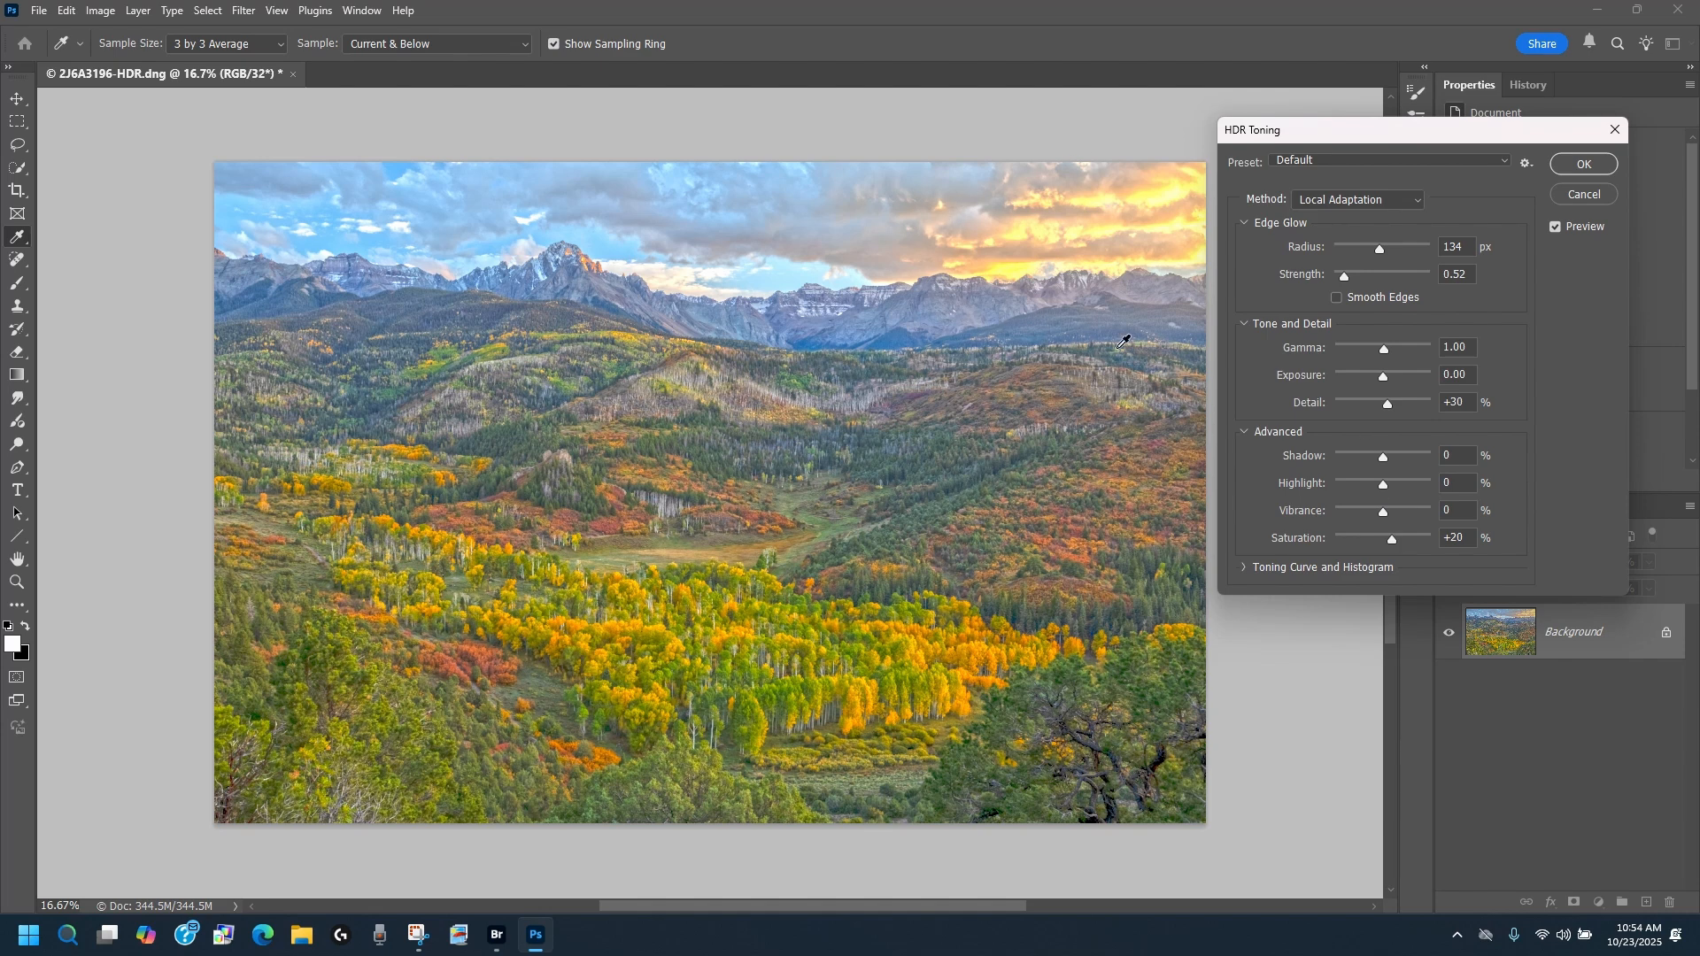
{"action": "left_click_drag", "start_coordinate": [1384, 491], "coordinate": [1373, 489]}
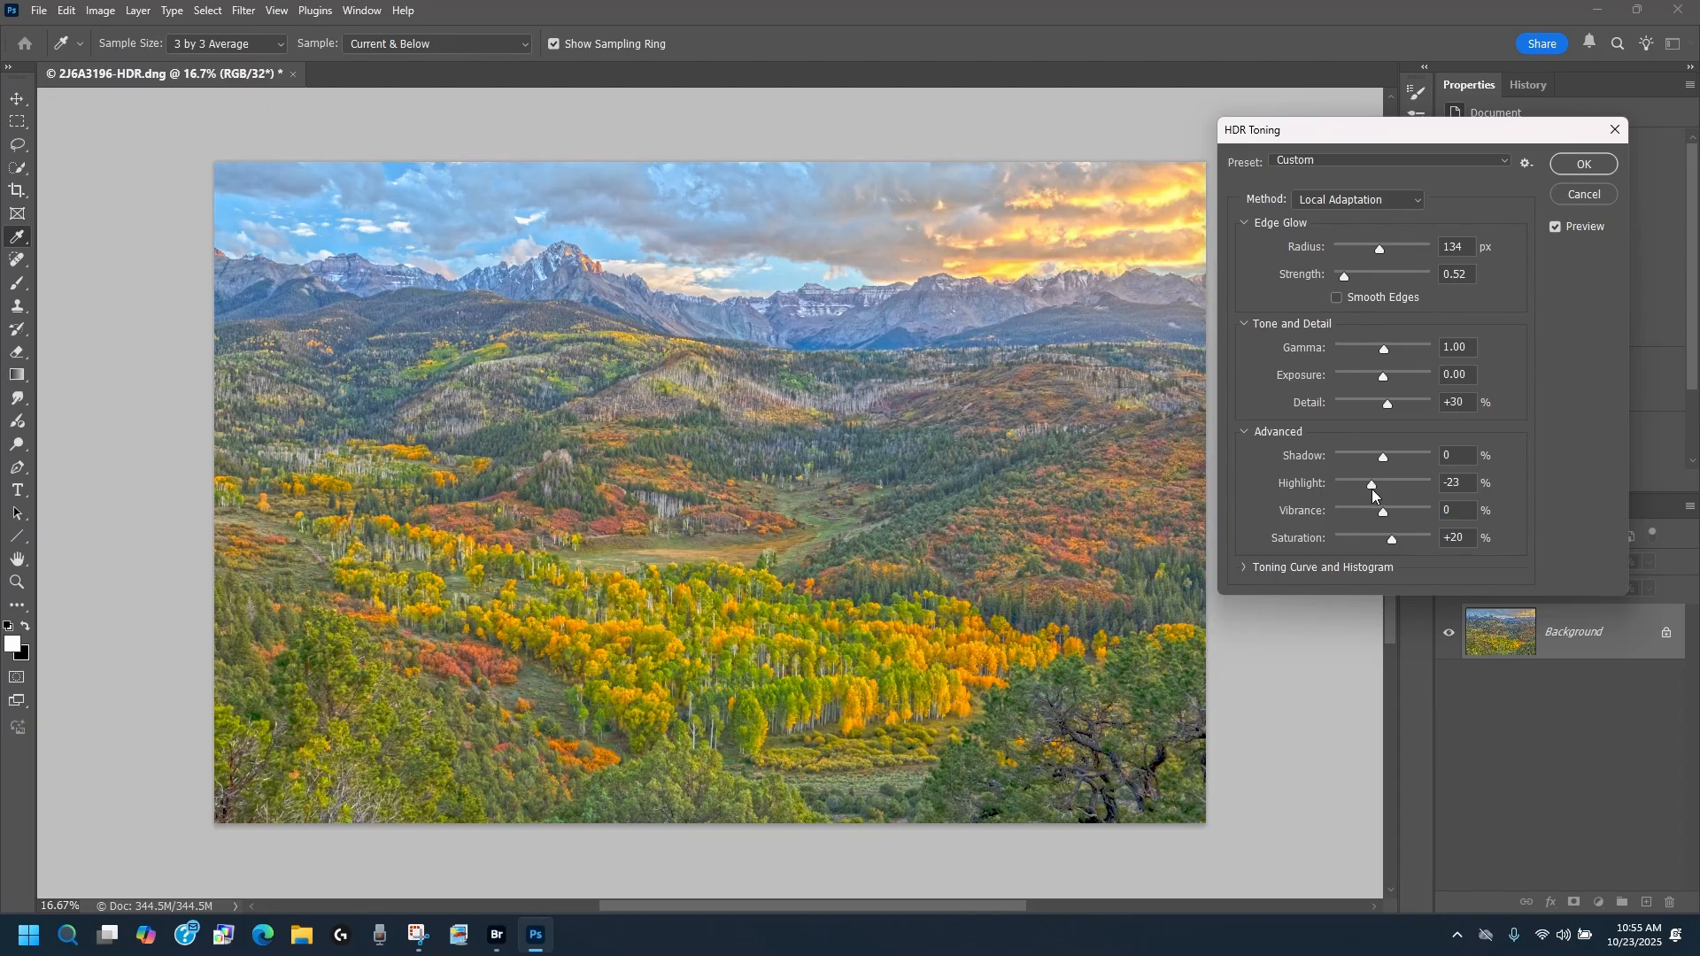
{"action": "left_click_drag", "start_coordinate": [1372, 488], "coordinate": [1355, 491]}
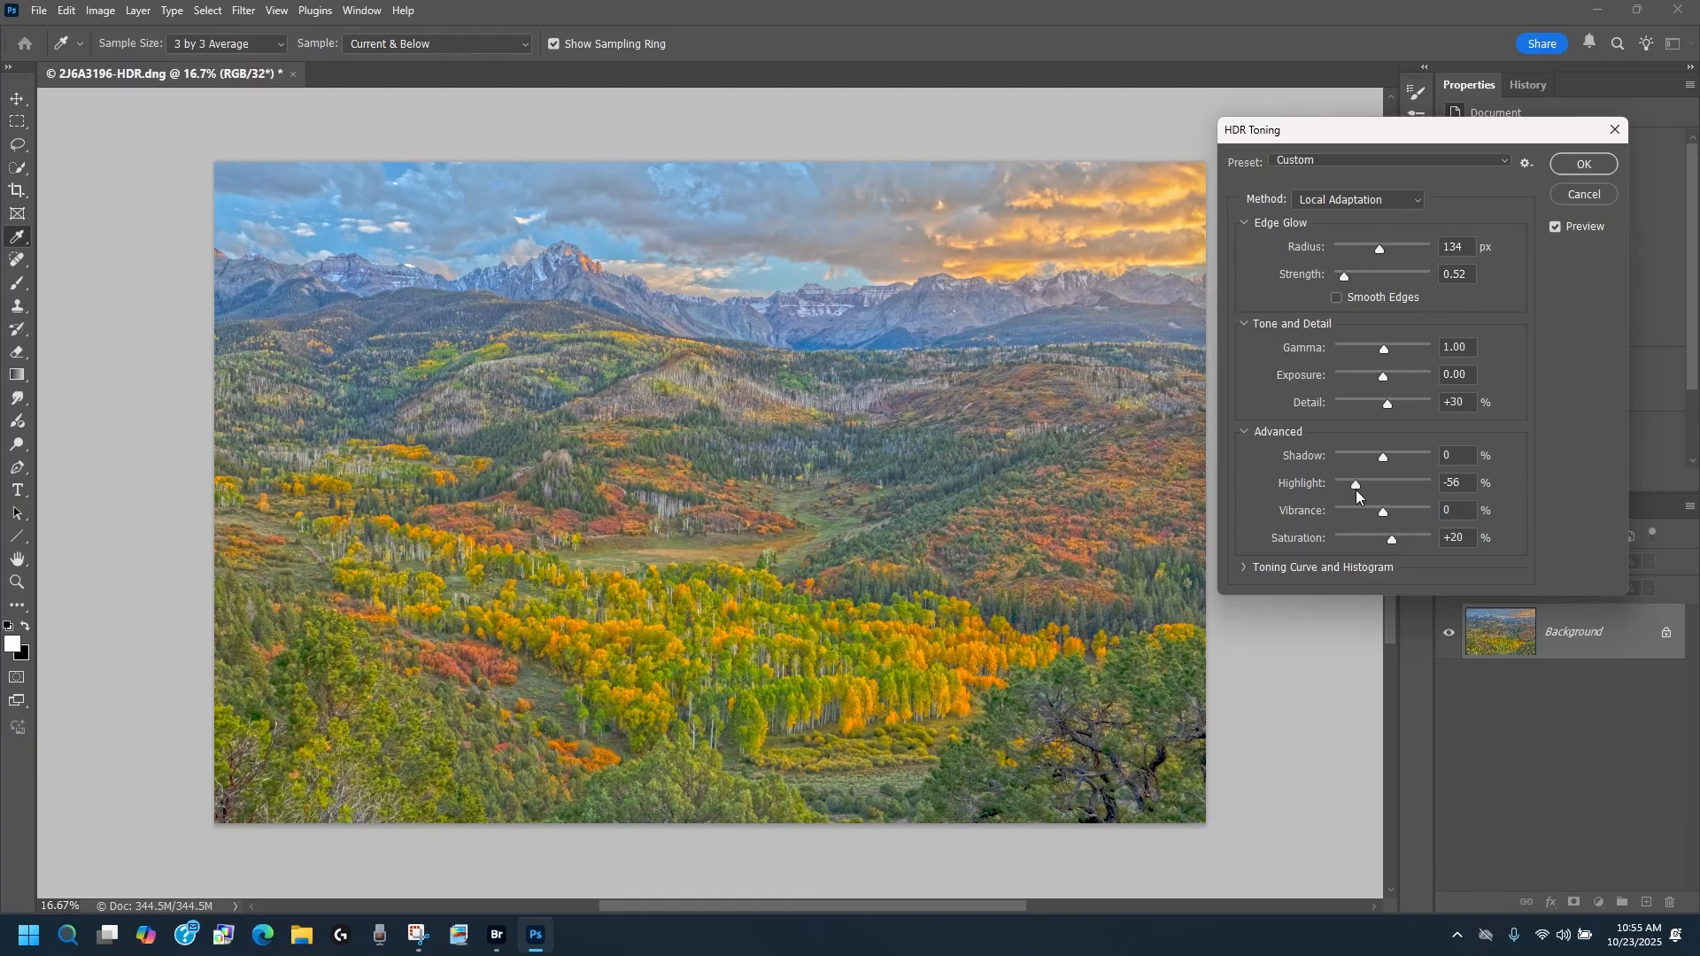
{"action": "left_click_drag", "start_coordinate": [1356, 490], "coordinate": [1368, 490]}
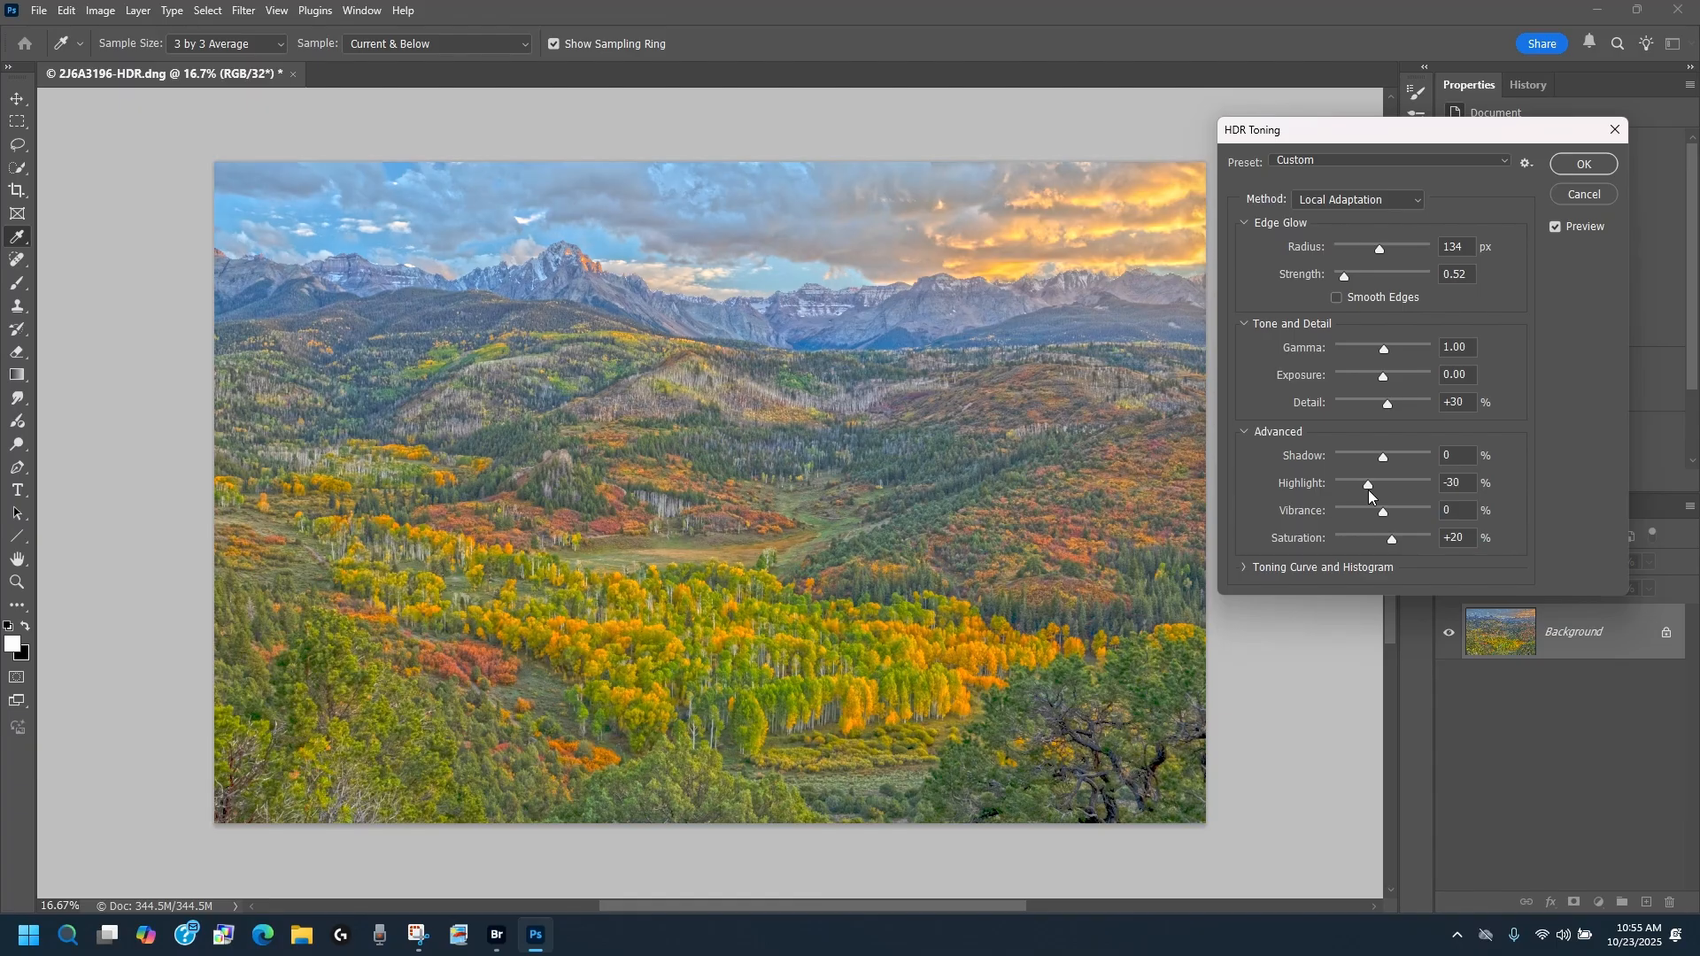
{"action": "left_click", "coordinate": [1369, 491]}
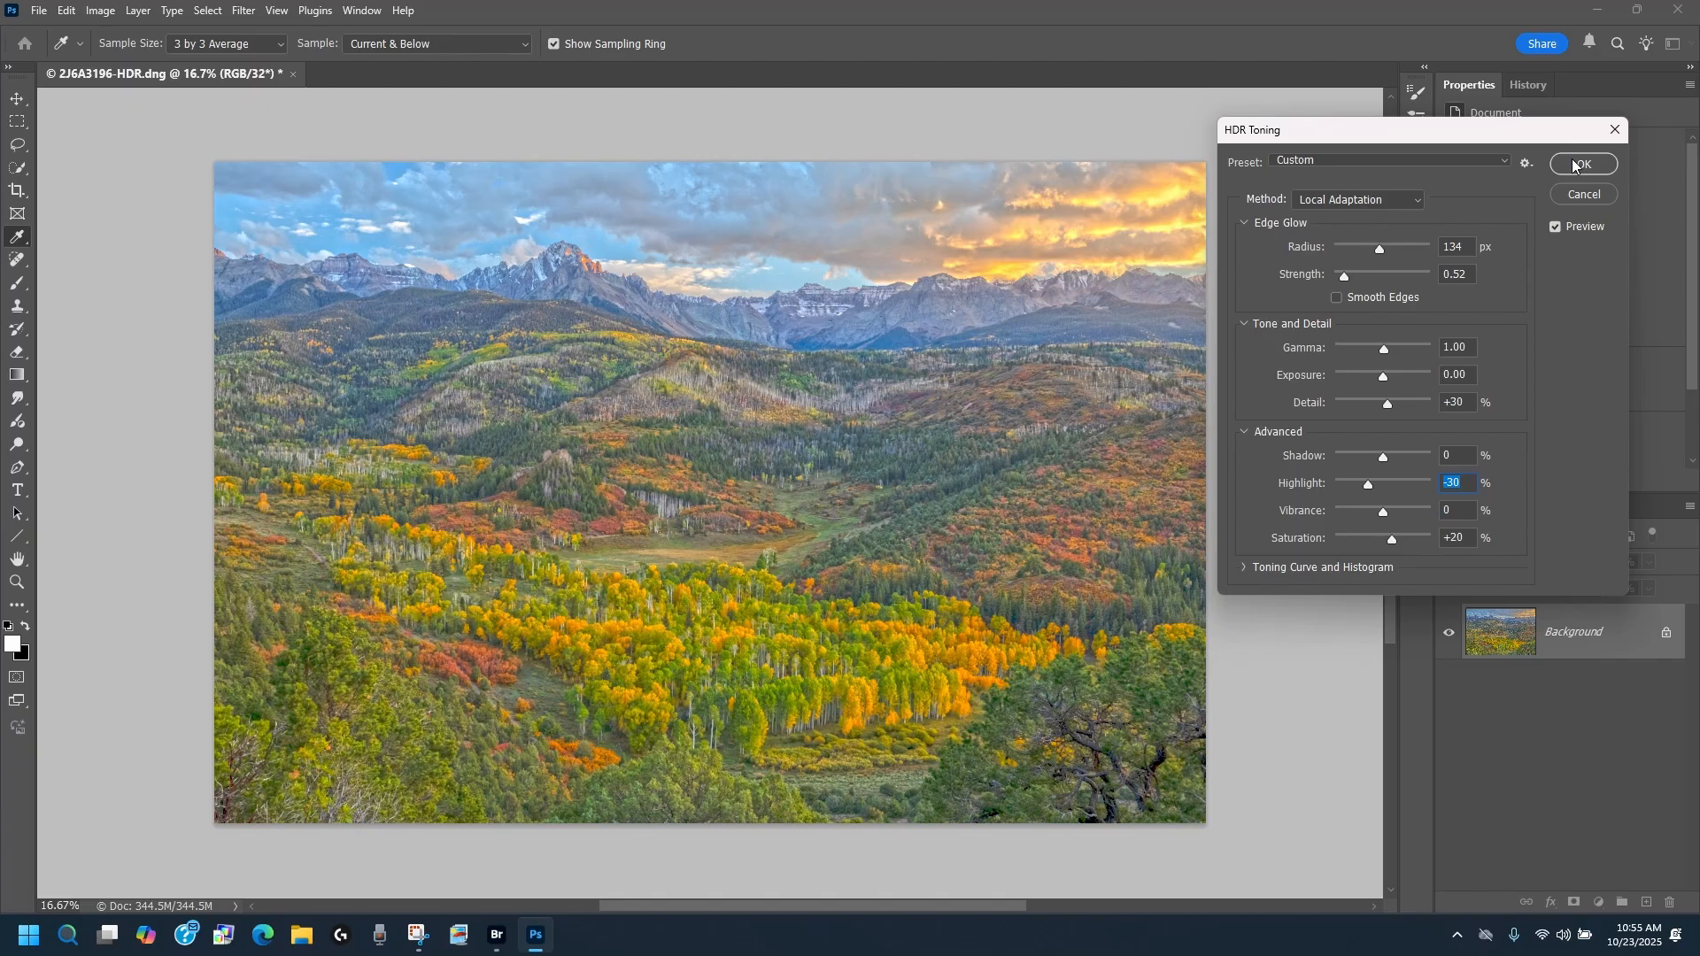
{"action": "mouse_move", "coordinate": [1365, 486]}
{"action": "left_mouse_down"}
{"action": "mouse_move", "coordinate": [1385, 484]}
{"action": "mouse_move", "coordinate": [1370, 483]}
{"action": "left_mouse_up"}
{"action": "left_click", "coordinate": [1581, 165]}
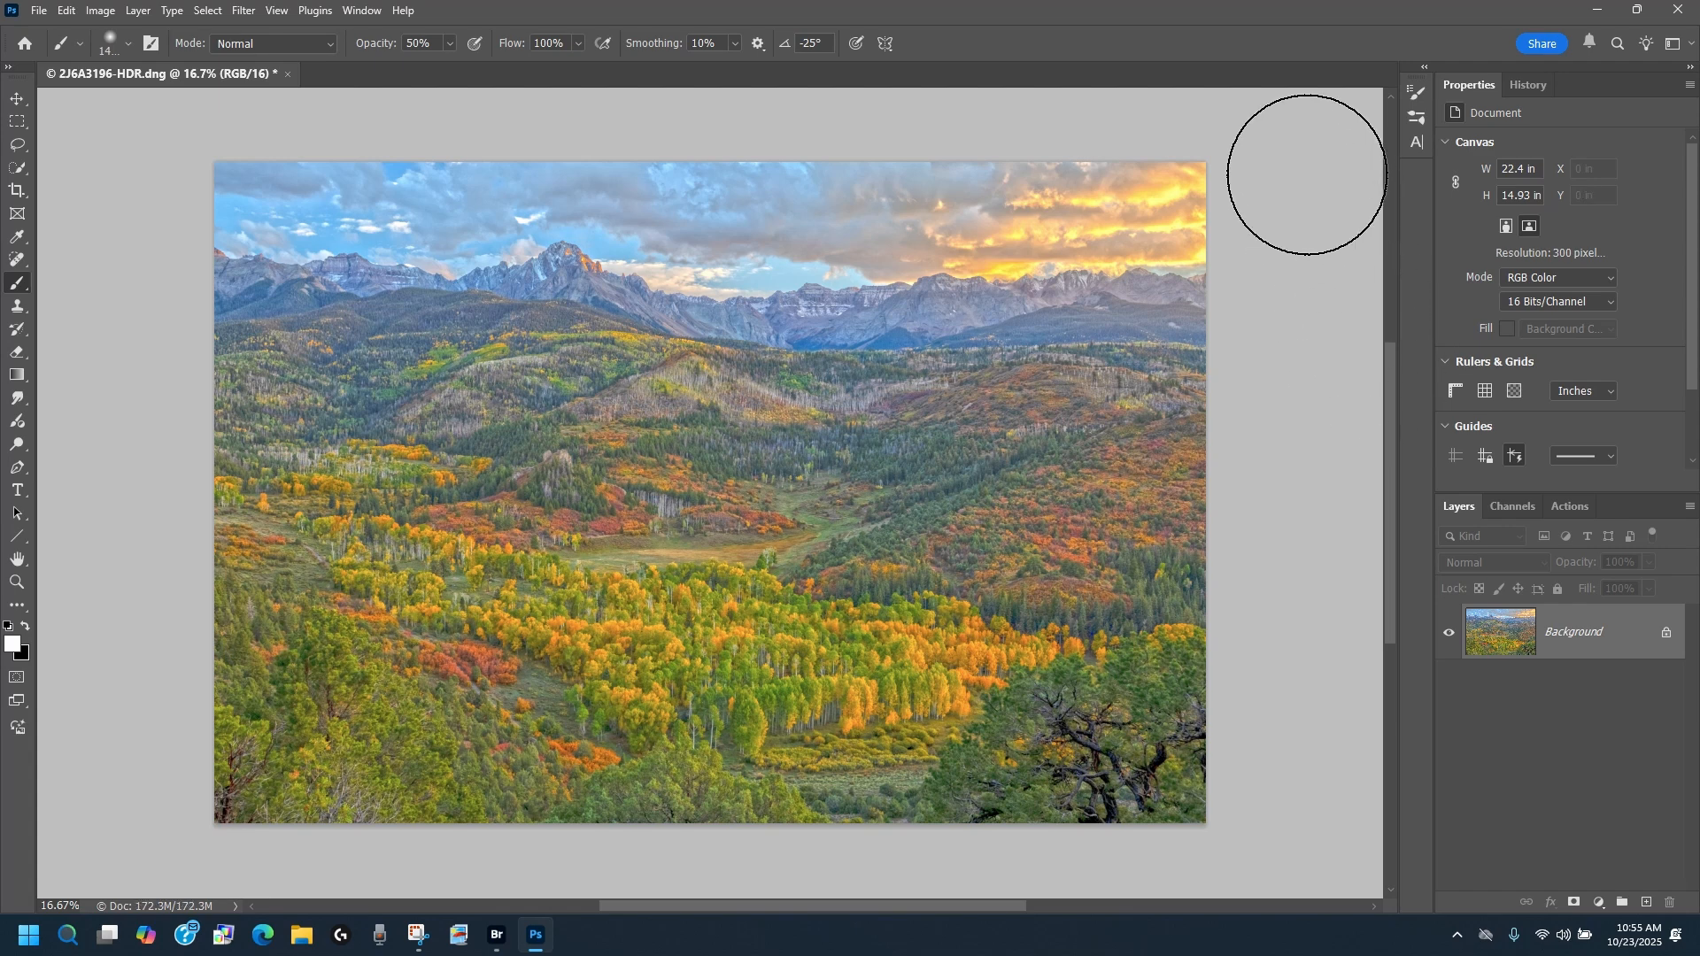
Step: Paste the copied original image as a new layer above the toned one and unlock the Background layer
{"action": "left_click", "coordinate": [63, 11]}
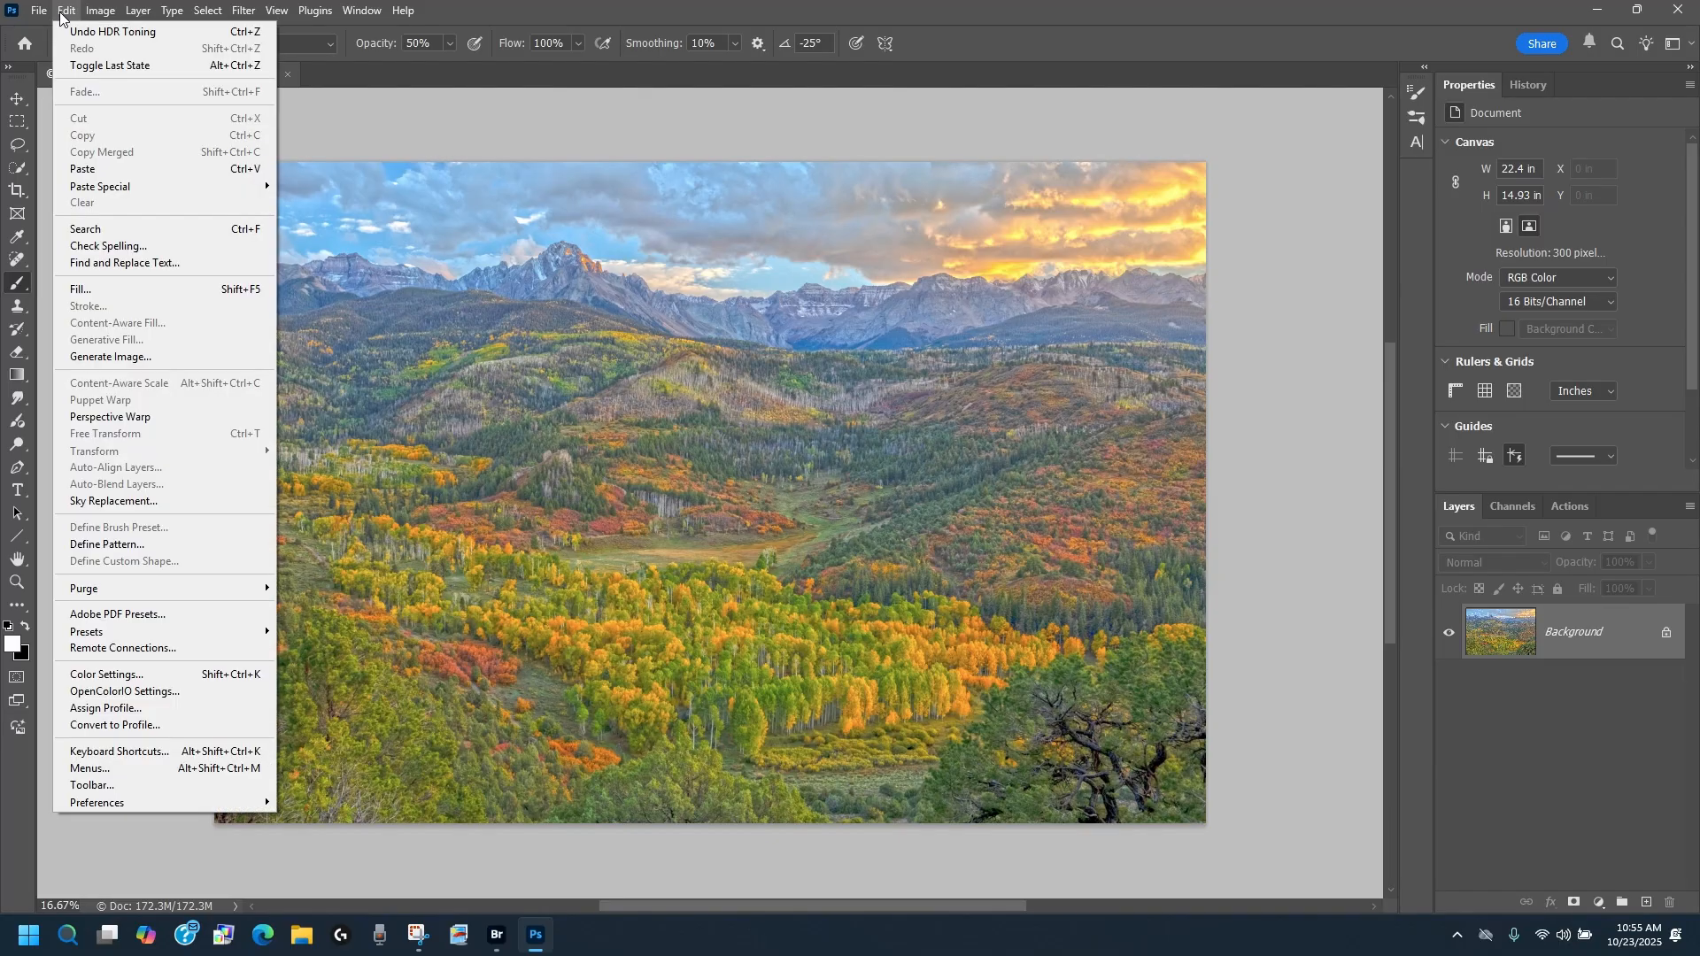
{"action": "left_click", "coordinate": [83, 168]}
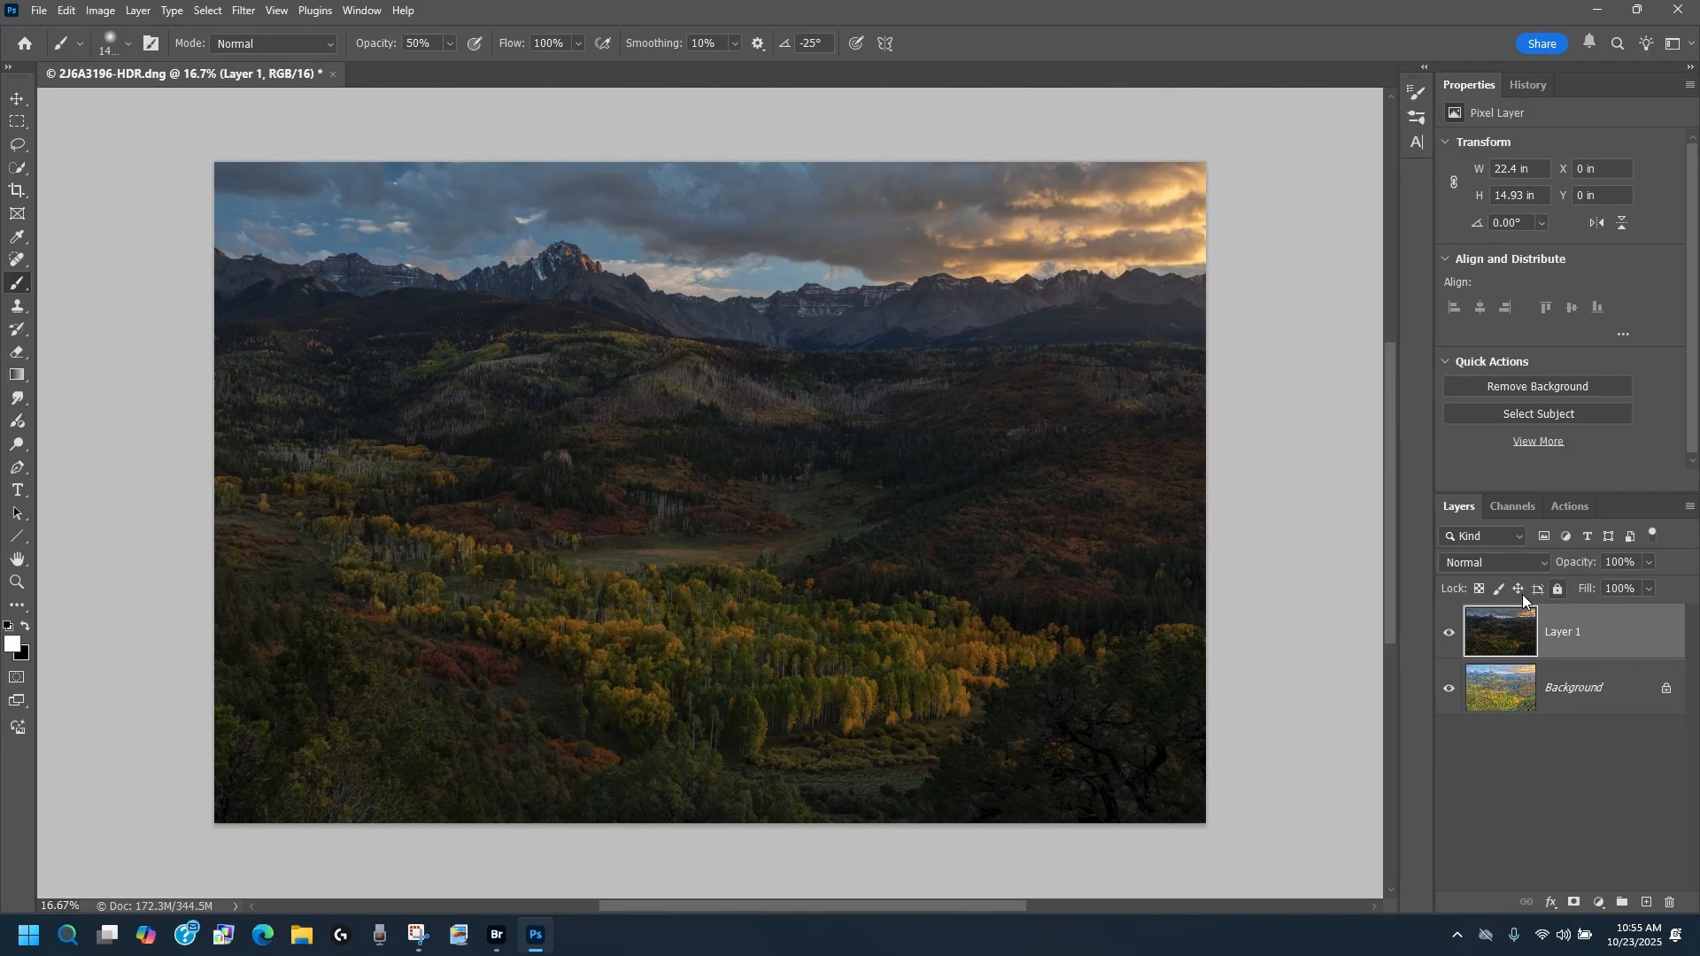
{"action": "left_click", "coordinate": [1668, 693]}
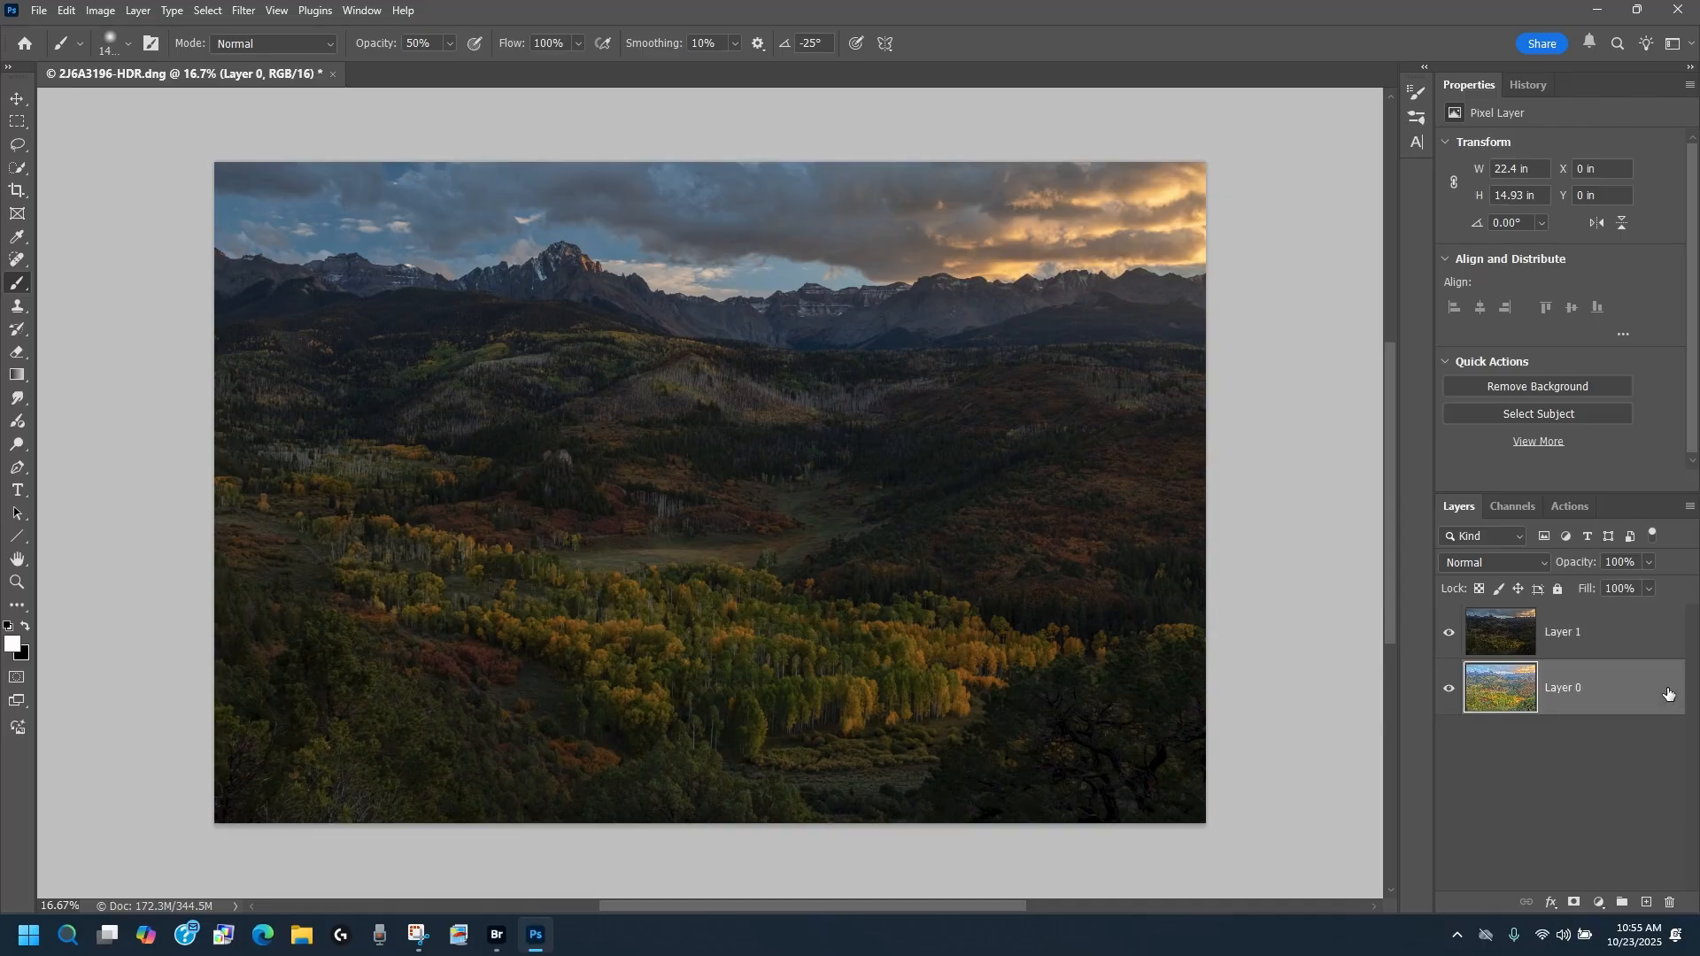
Step: Move the original image layer beneath the toned layer and set the toned layer's opacity to 34%
{"action": "left_click", "coordinate": [1625, 636]}
{"action": "left_click_drag", "start_coordinate": [1604, 635], "coordinate": [1605, 762]}
{"action": "left_click", "coordinate": [1591, 636]}
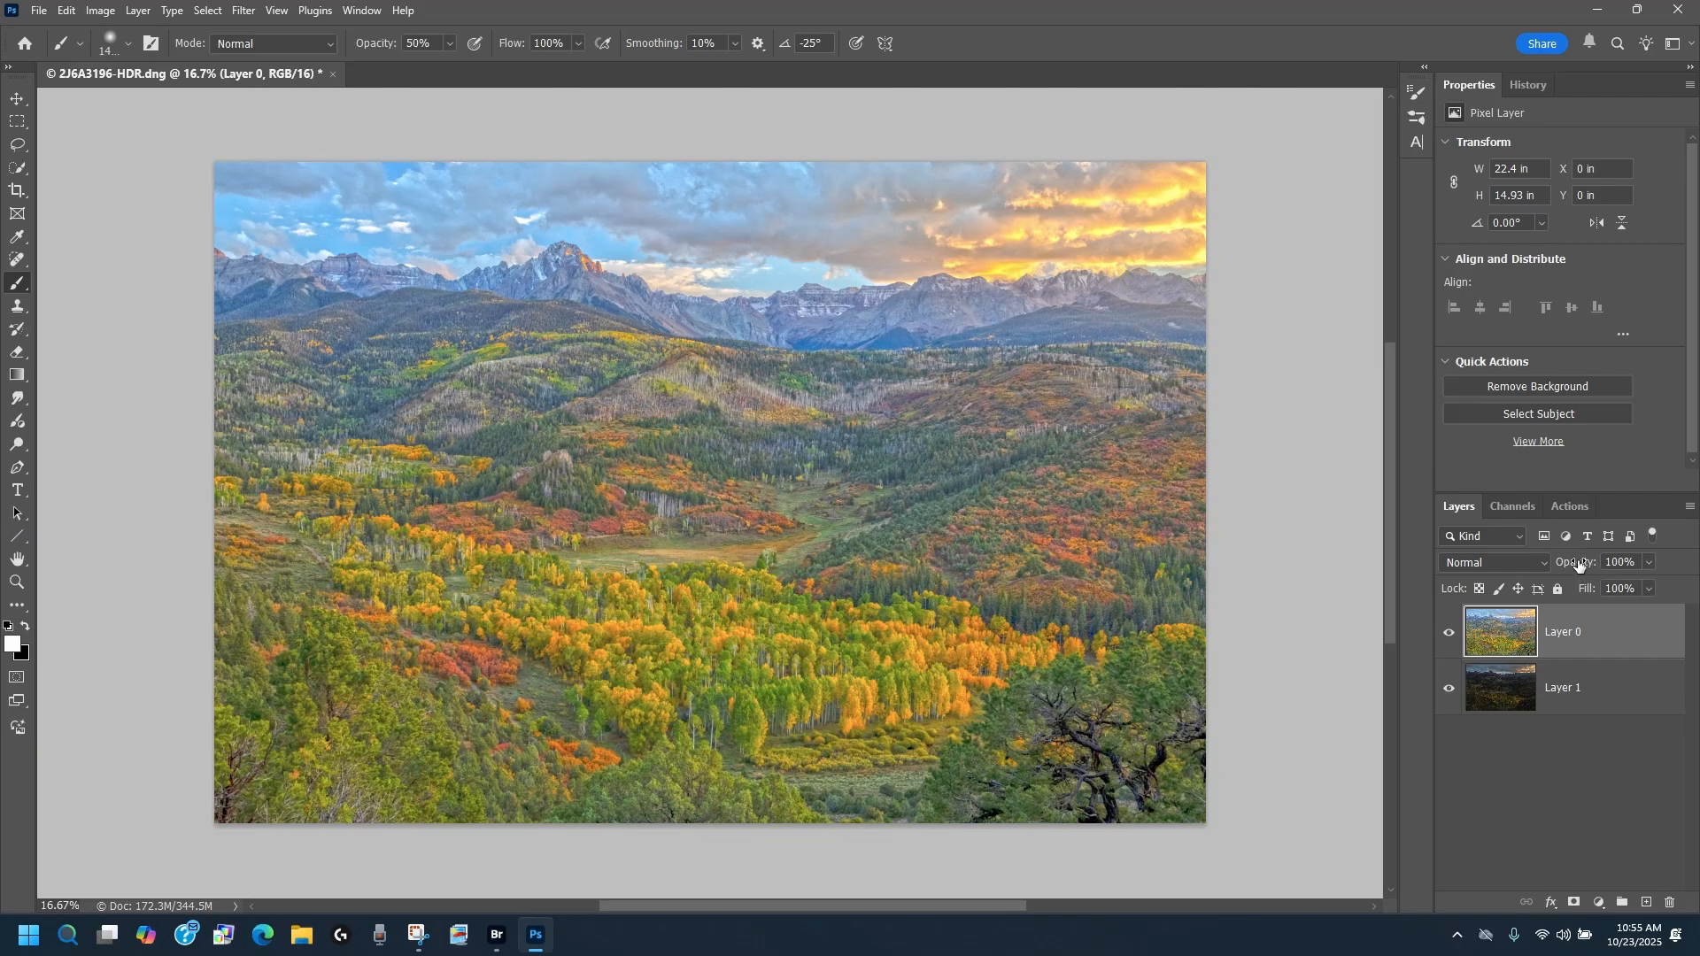
{"action": "left_click_drag", "start_coordinate": [1578, 565], "coordinate": [1246, 614]}
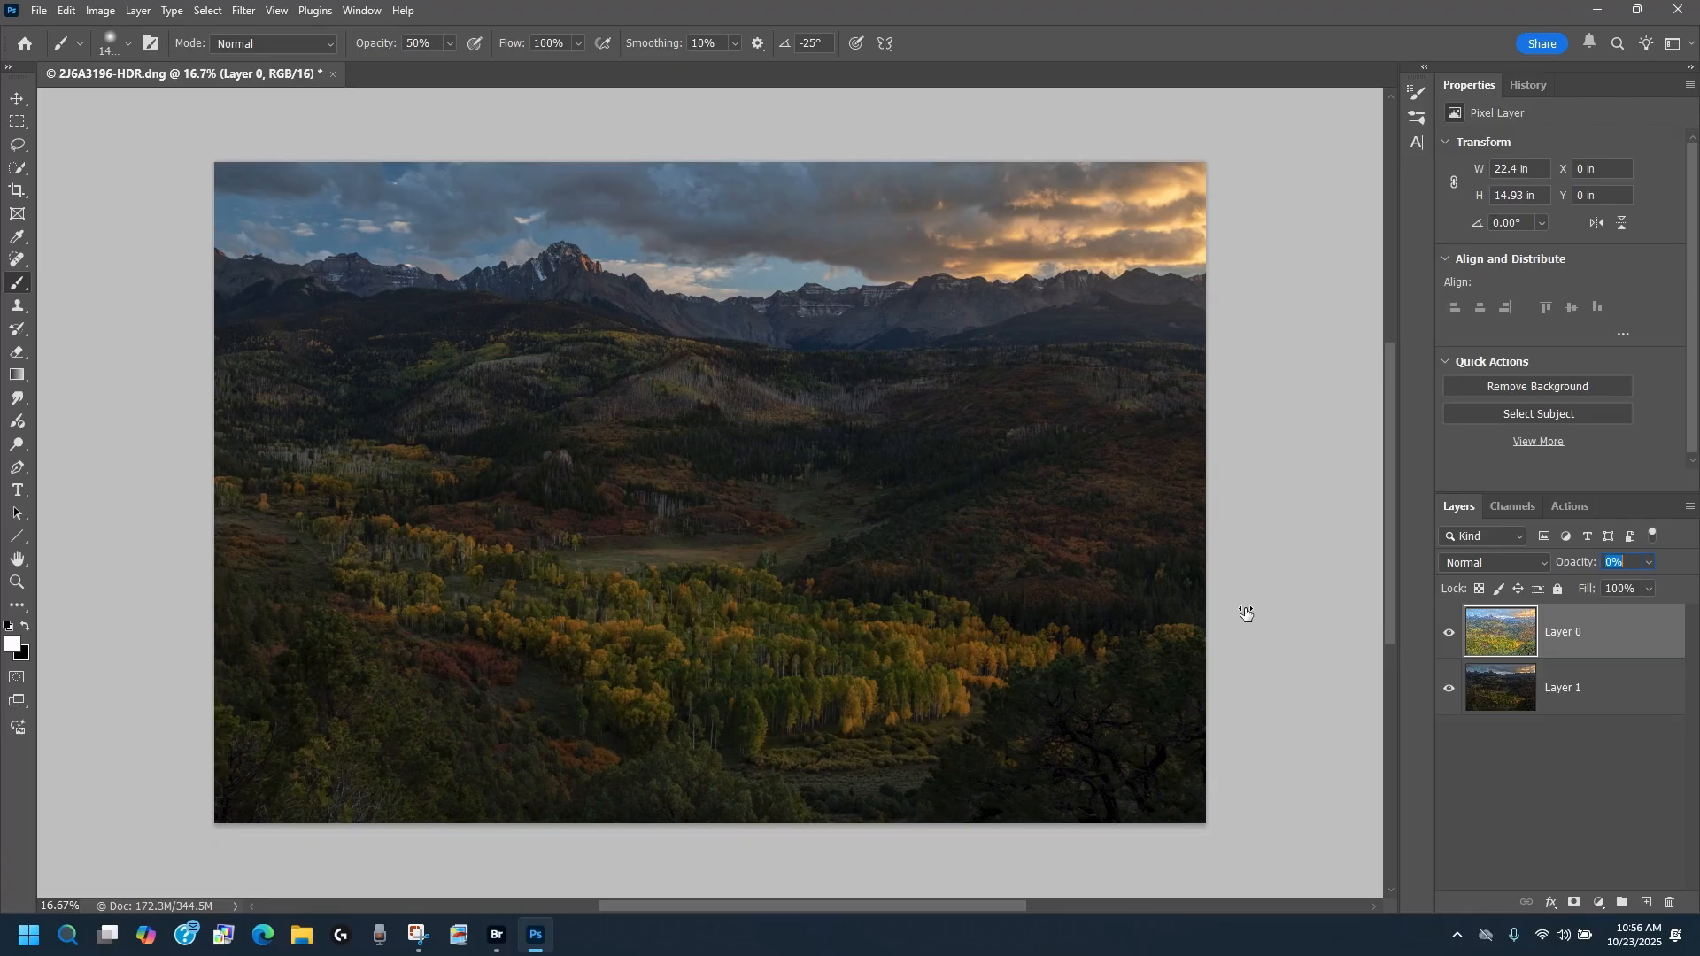
{"action": "left_click_drag", "start_coordinate": [1246, 614], "coordinate": [1276, 611]}
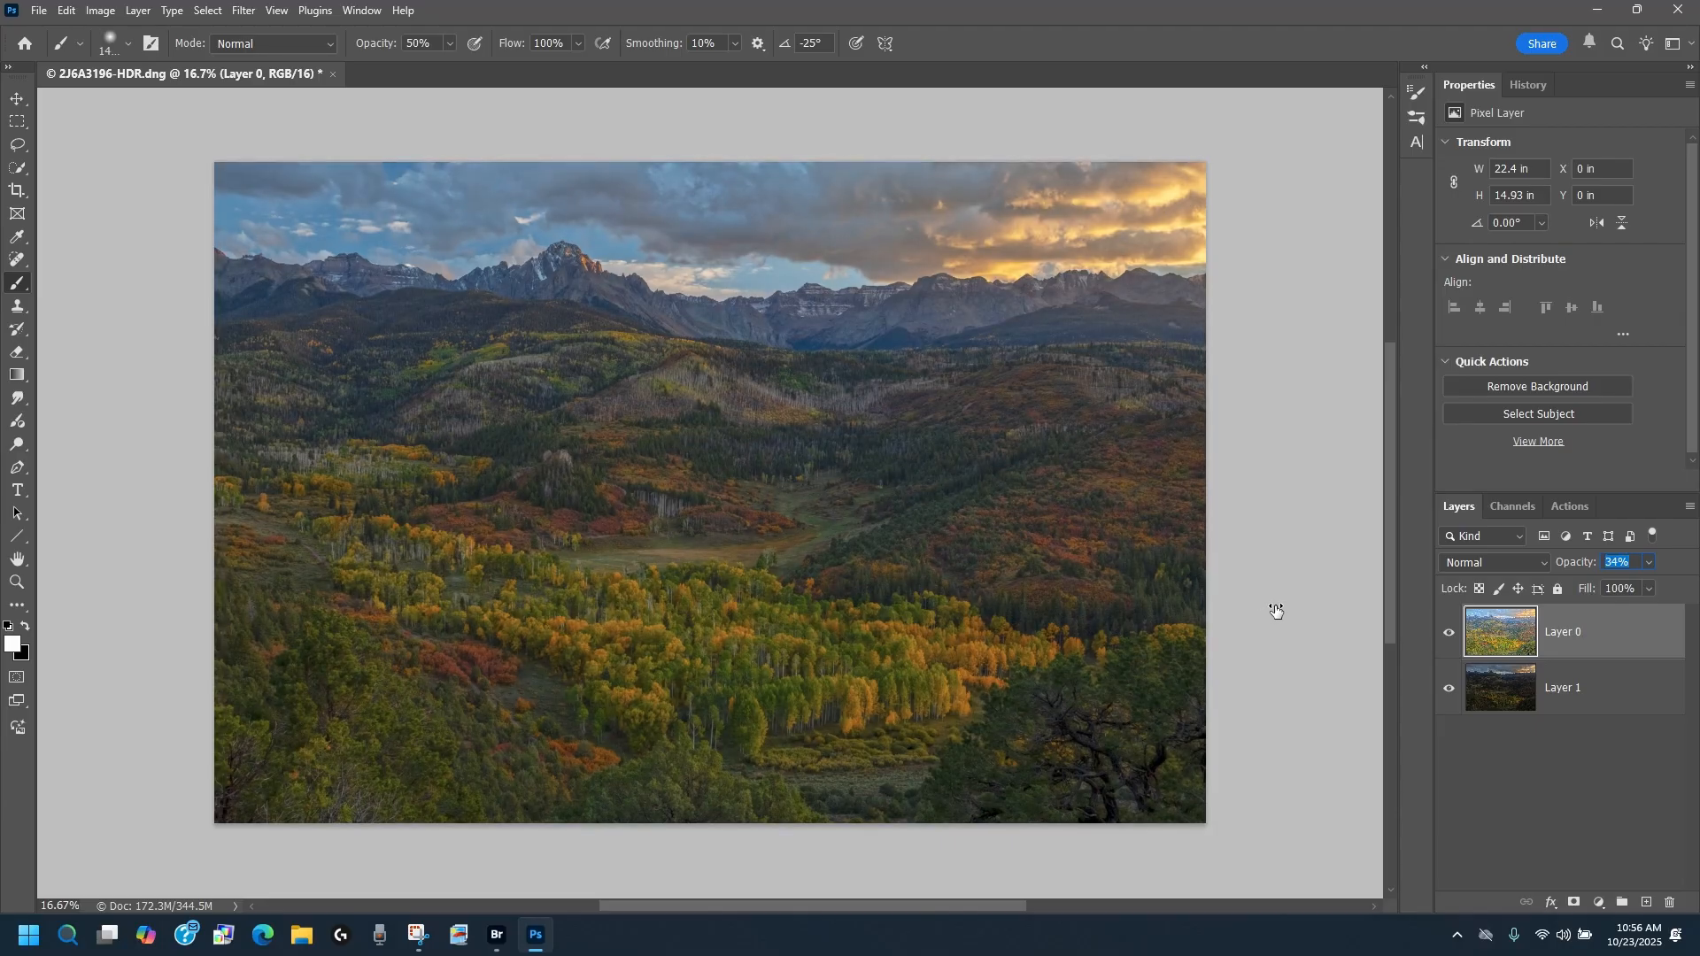
{"action": "left_click_drag", "start_coordinate": [1276, 611], "coordinate": [1277, 611]}
Step: Add a Levels adjustment layer above the toned layer with default levels, Overlay blending and 38% opacity
{"action": "left_click", "coordinate": [1600, 902]}
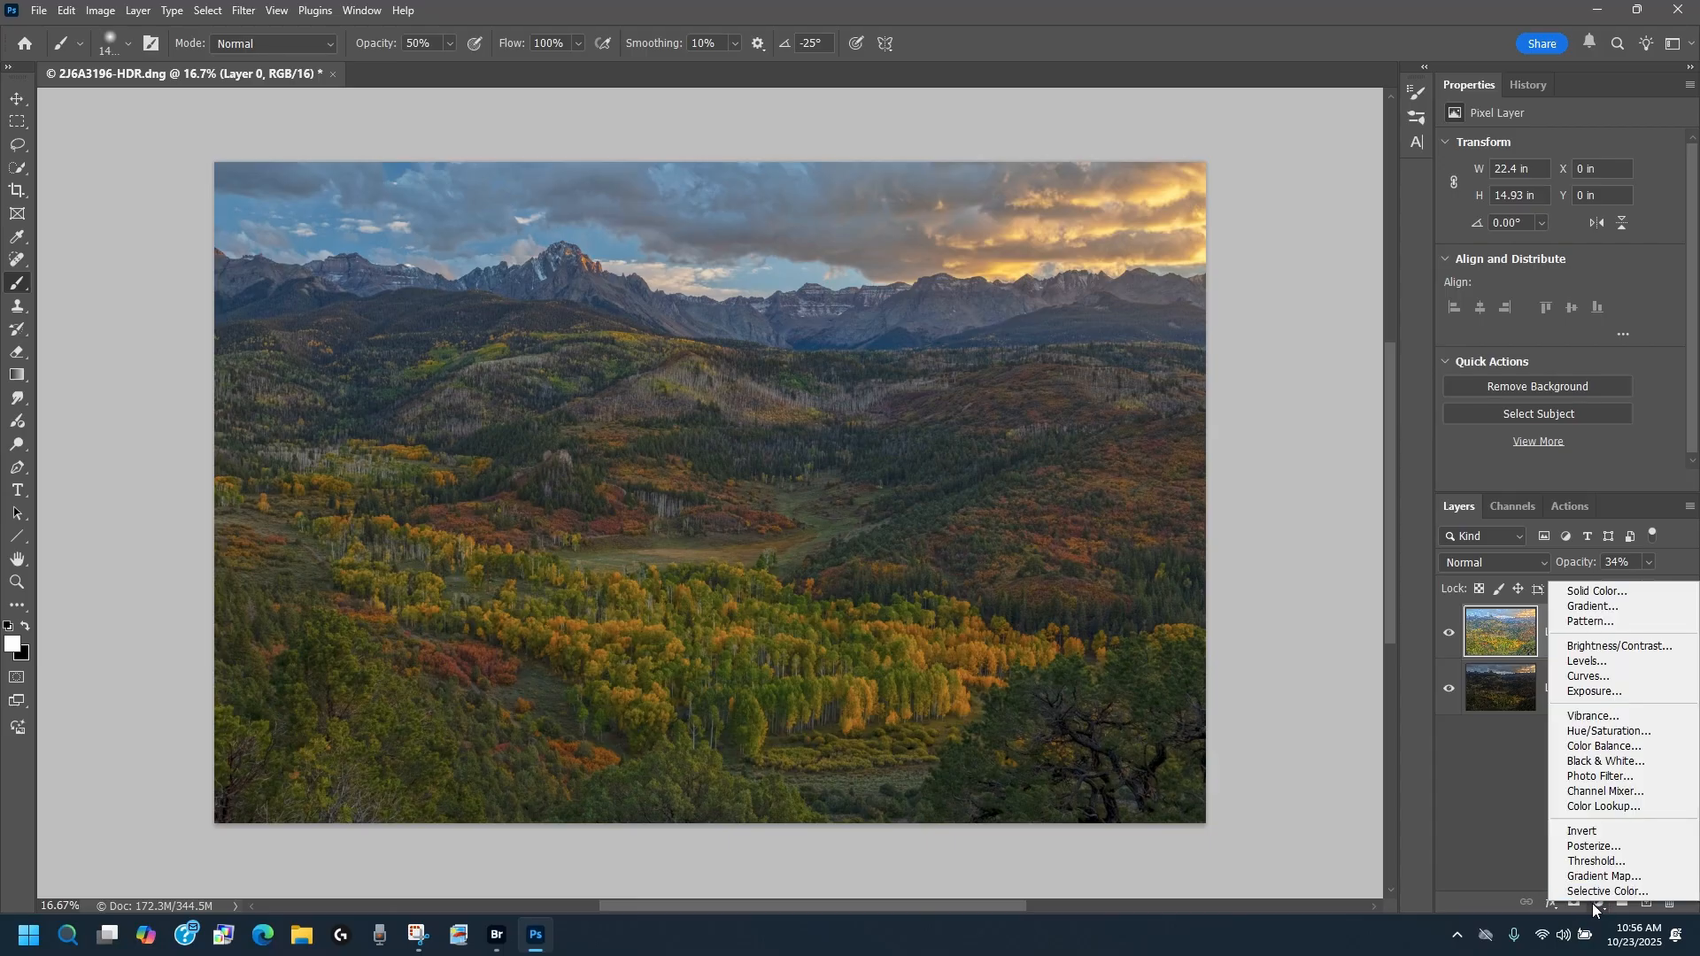
{"action": "left_click", "coordinate": [1601, 660]}
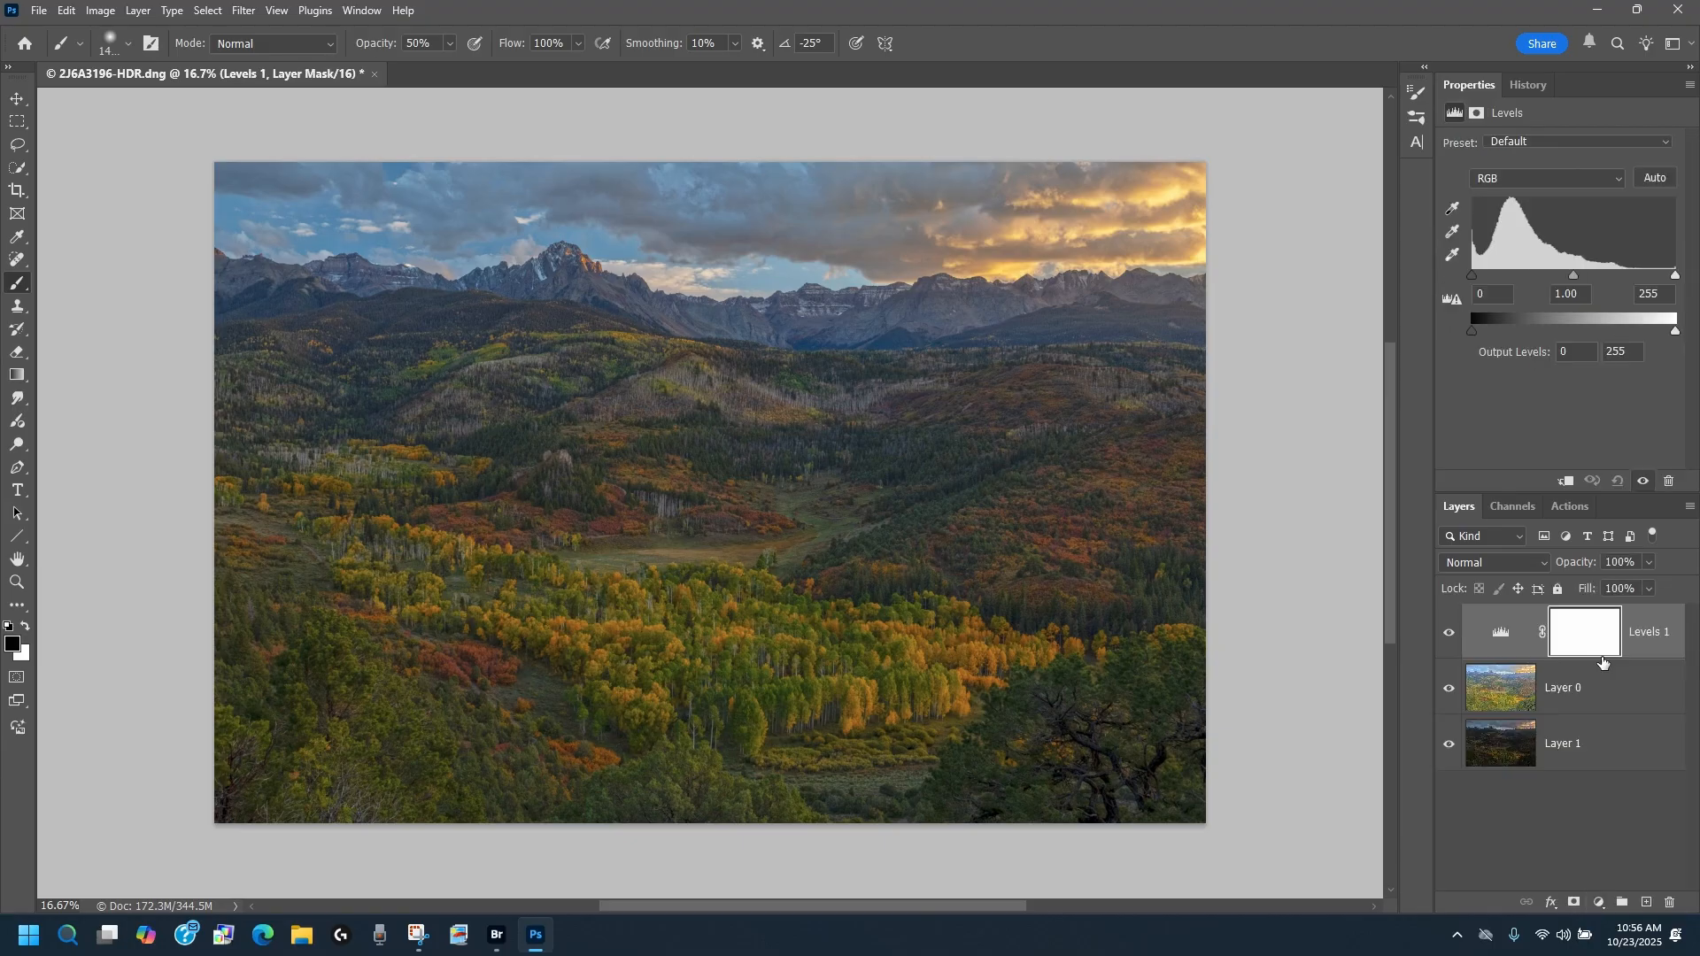
{"action": "left_click", "coordinate": [1522, 561]}
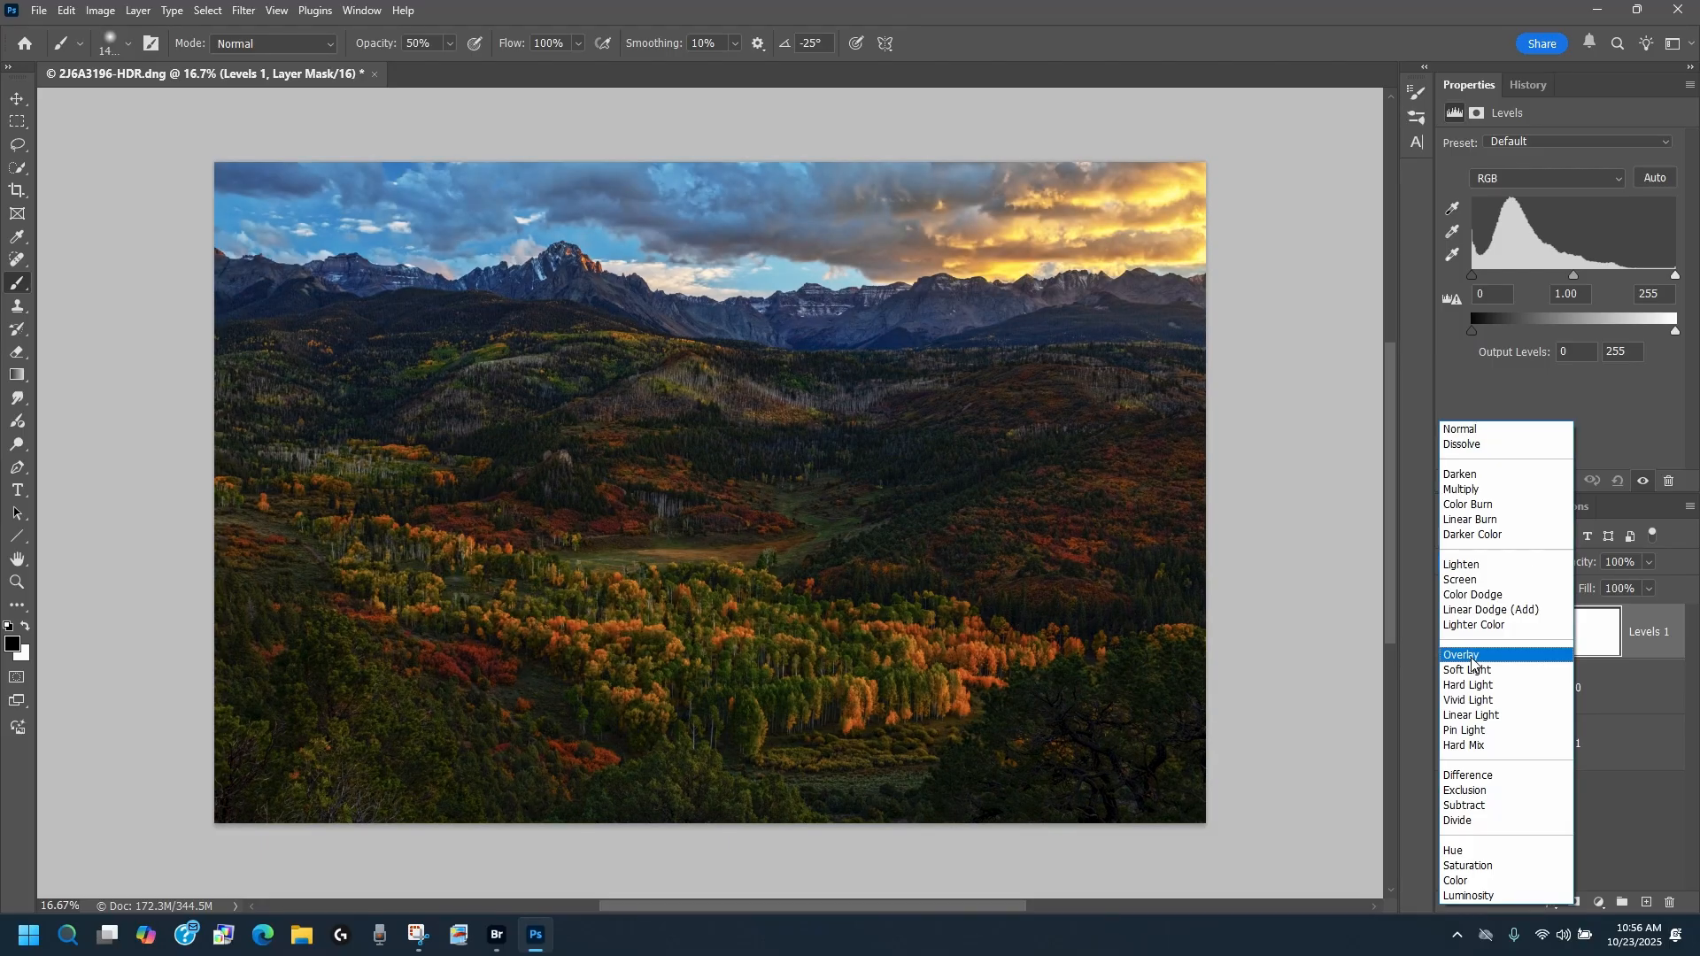
{"action": "left_click", "coordinate": [1473, 660]}
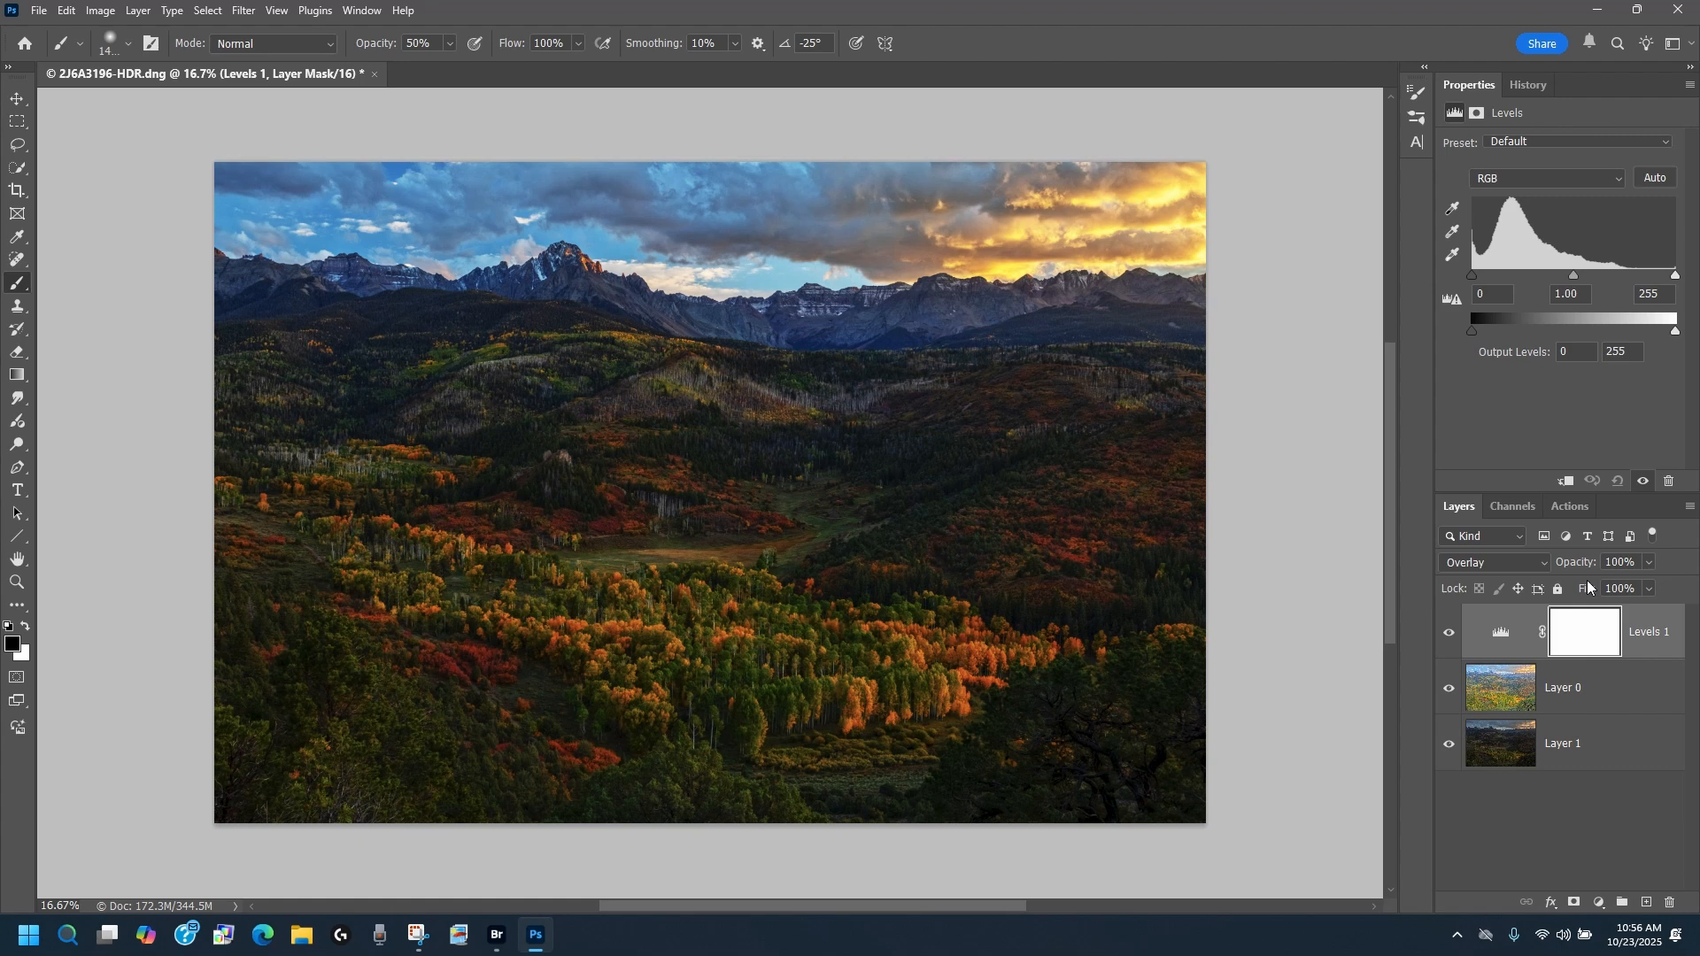
{"action": "left_click_drag", "start_coordinate": [1584, 565], "coordinate": [1387, 597]}
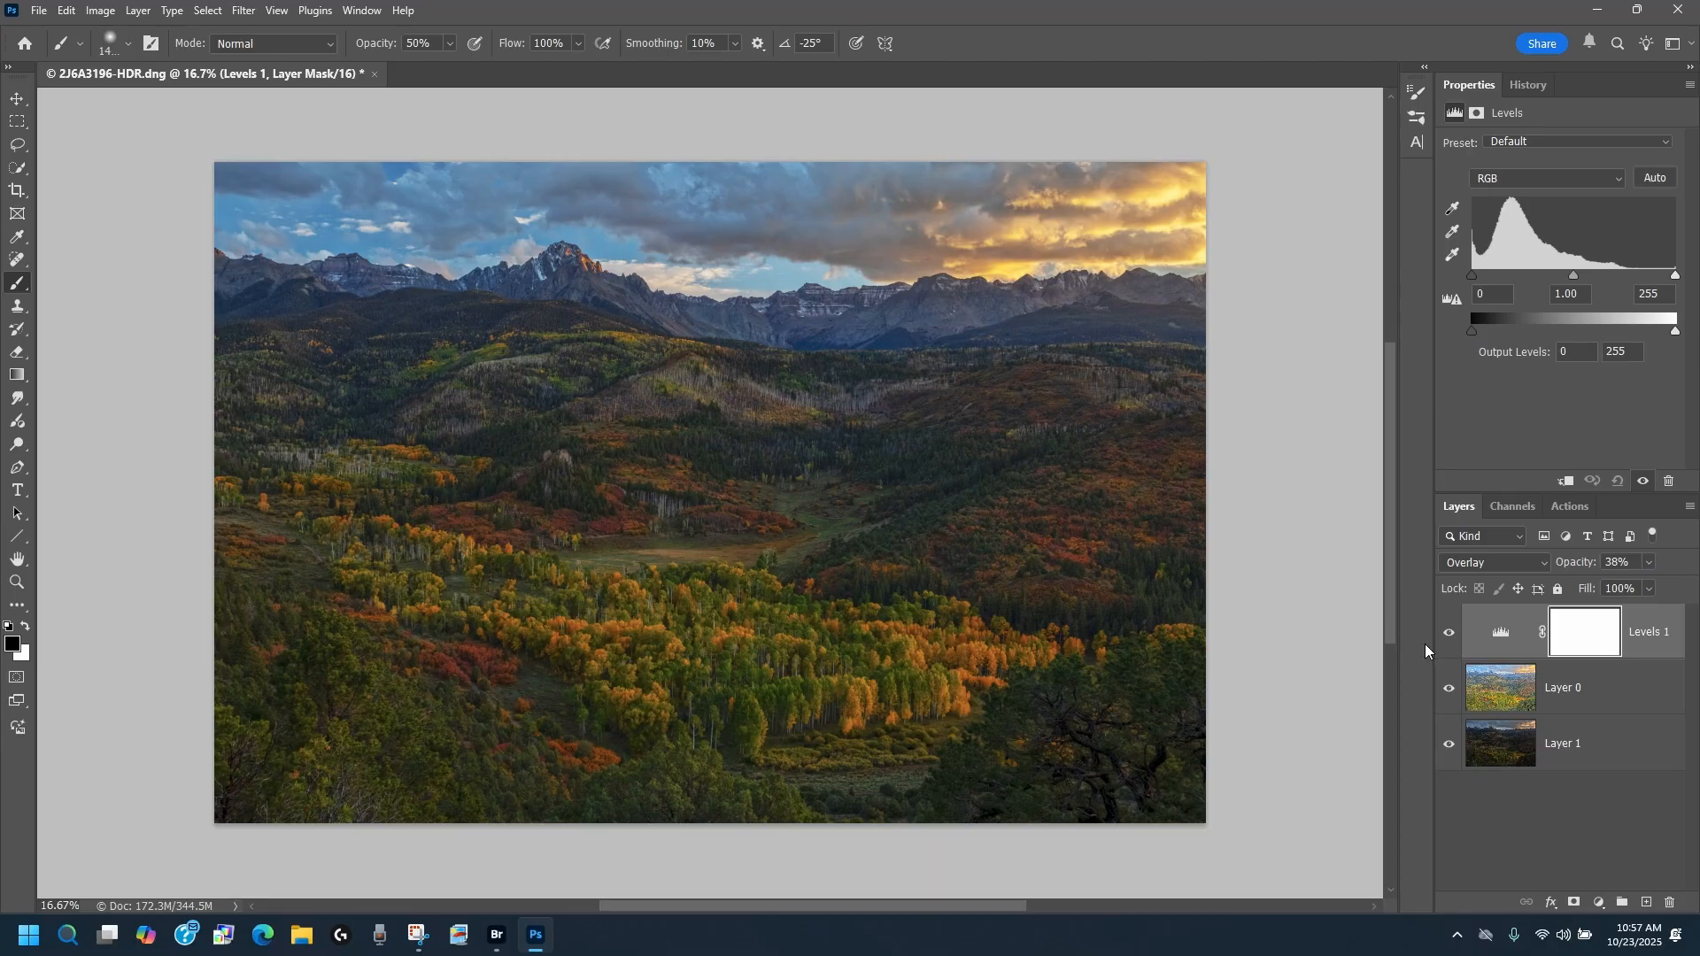
Step: Compare the original image alone with the full layer stack by isolating and restoring the original layer's visibility
{"action": "left_click", "coordinate": [1449, 747], "text": "alt"}
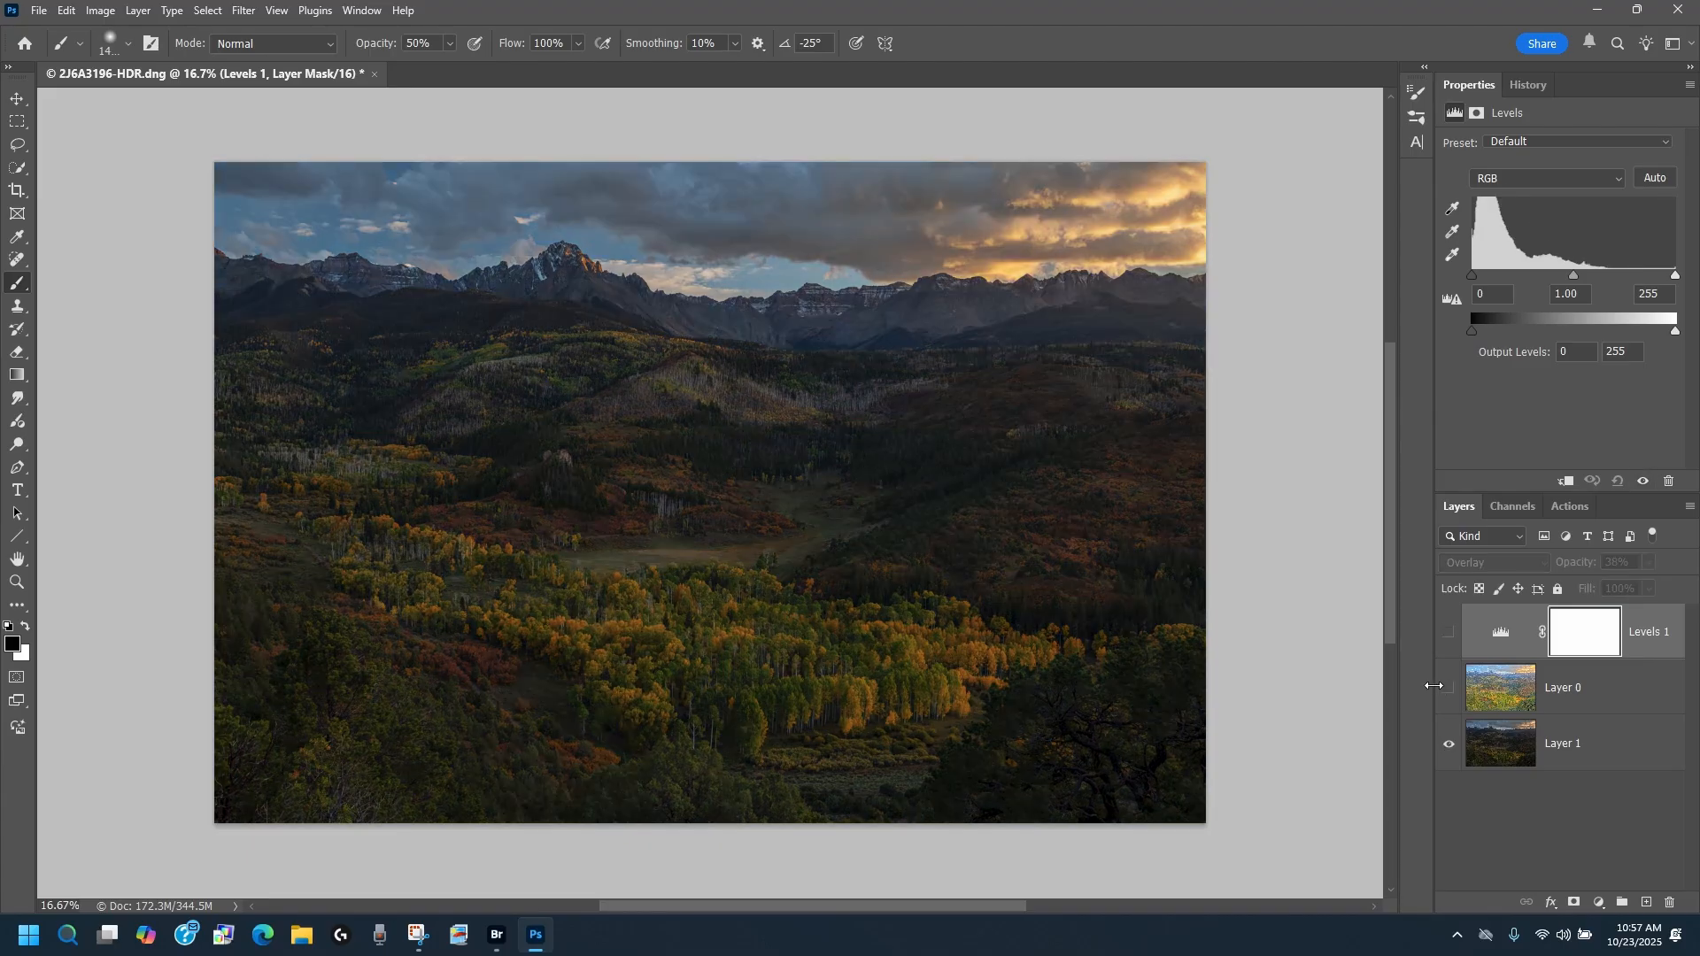
{"action": "left_click", "coordinate": [1449, 746], "text": "alt"}
{"action": "left_click", "coordinate": [1449, 746], "text": "alt"}
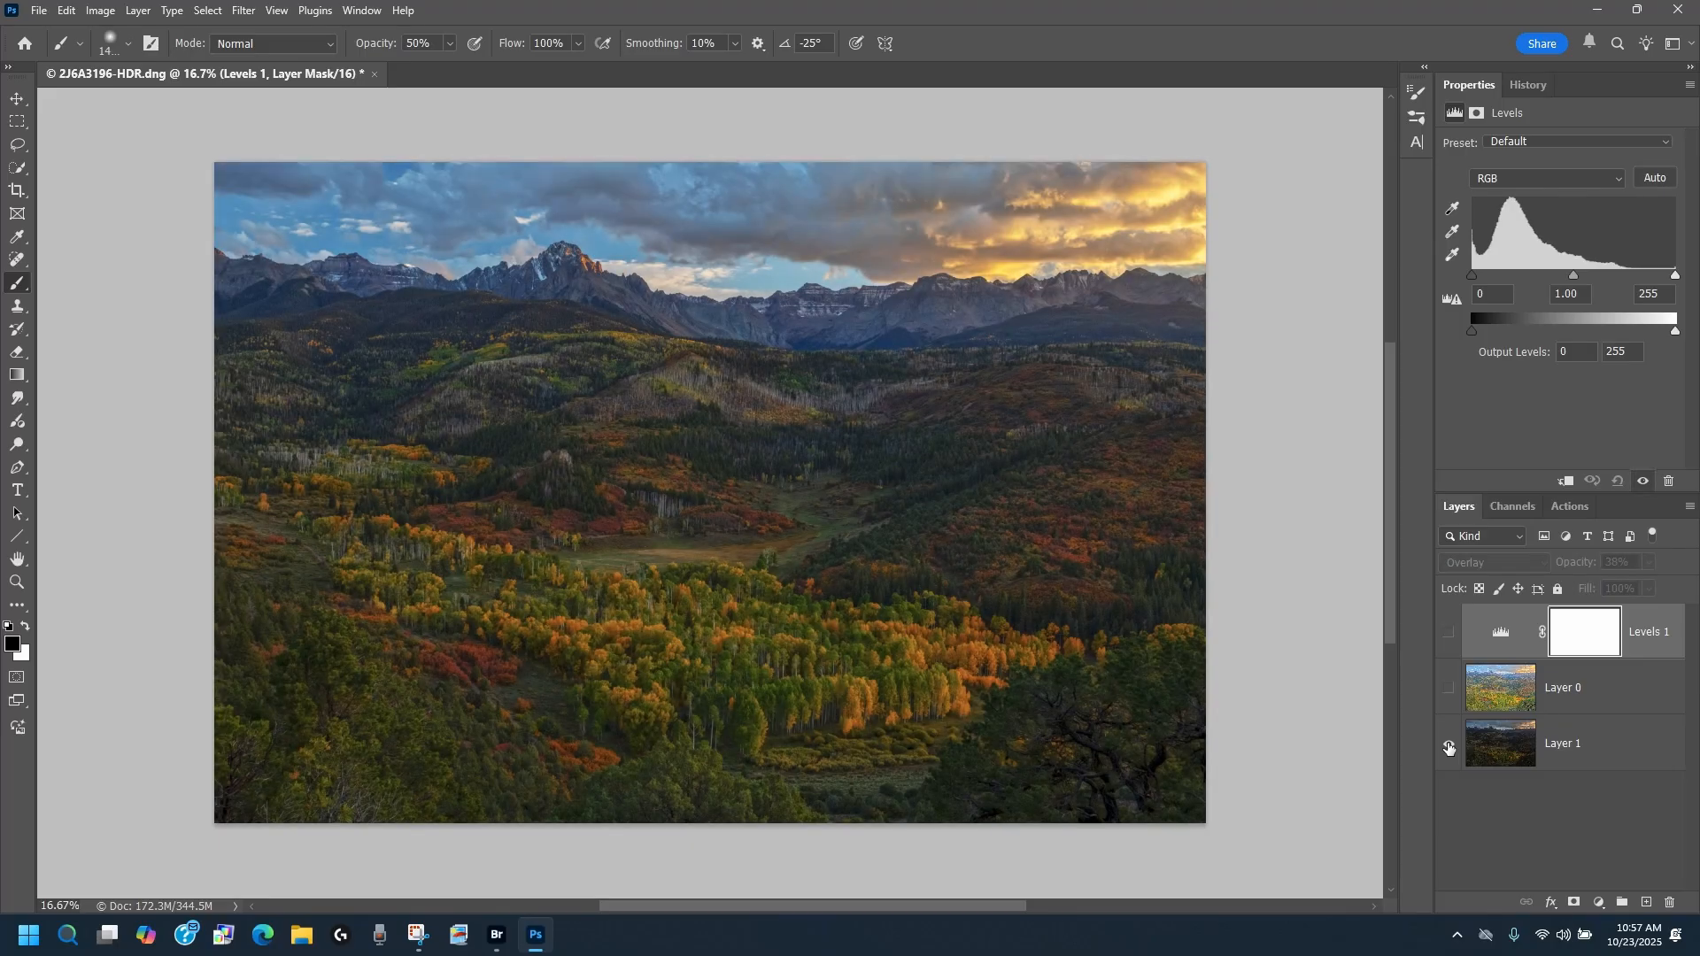
{"action": "left_click", "coordinate": [1449, 747], "text": "alt"}
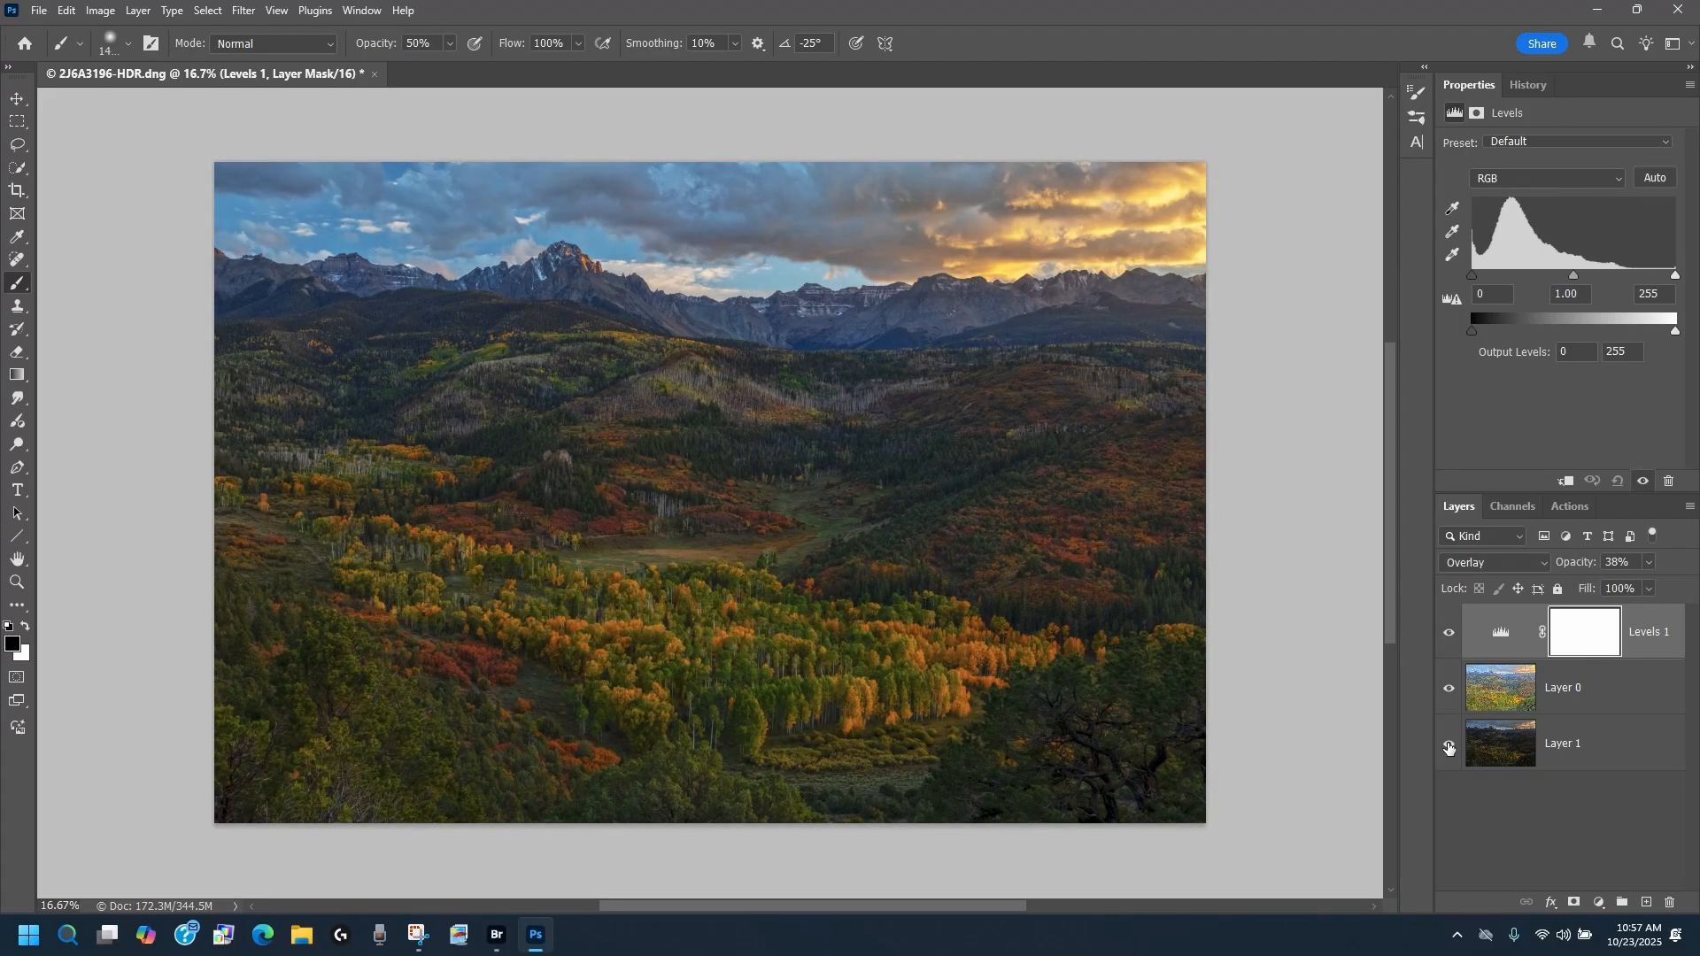
{"action": "left_click", "coordinate": [1449, 746], "text": "alt"}
{"action": "left_click", "coordinate": [1449, 746], "text": "alt"}
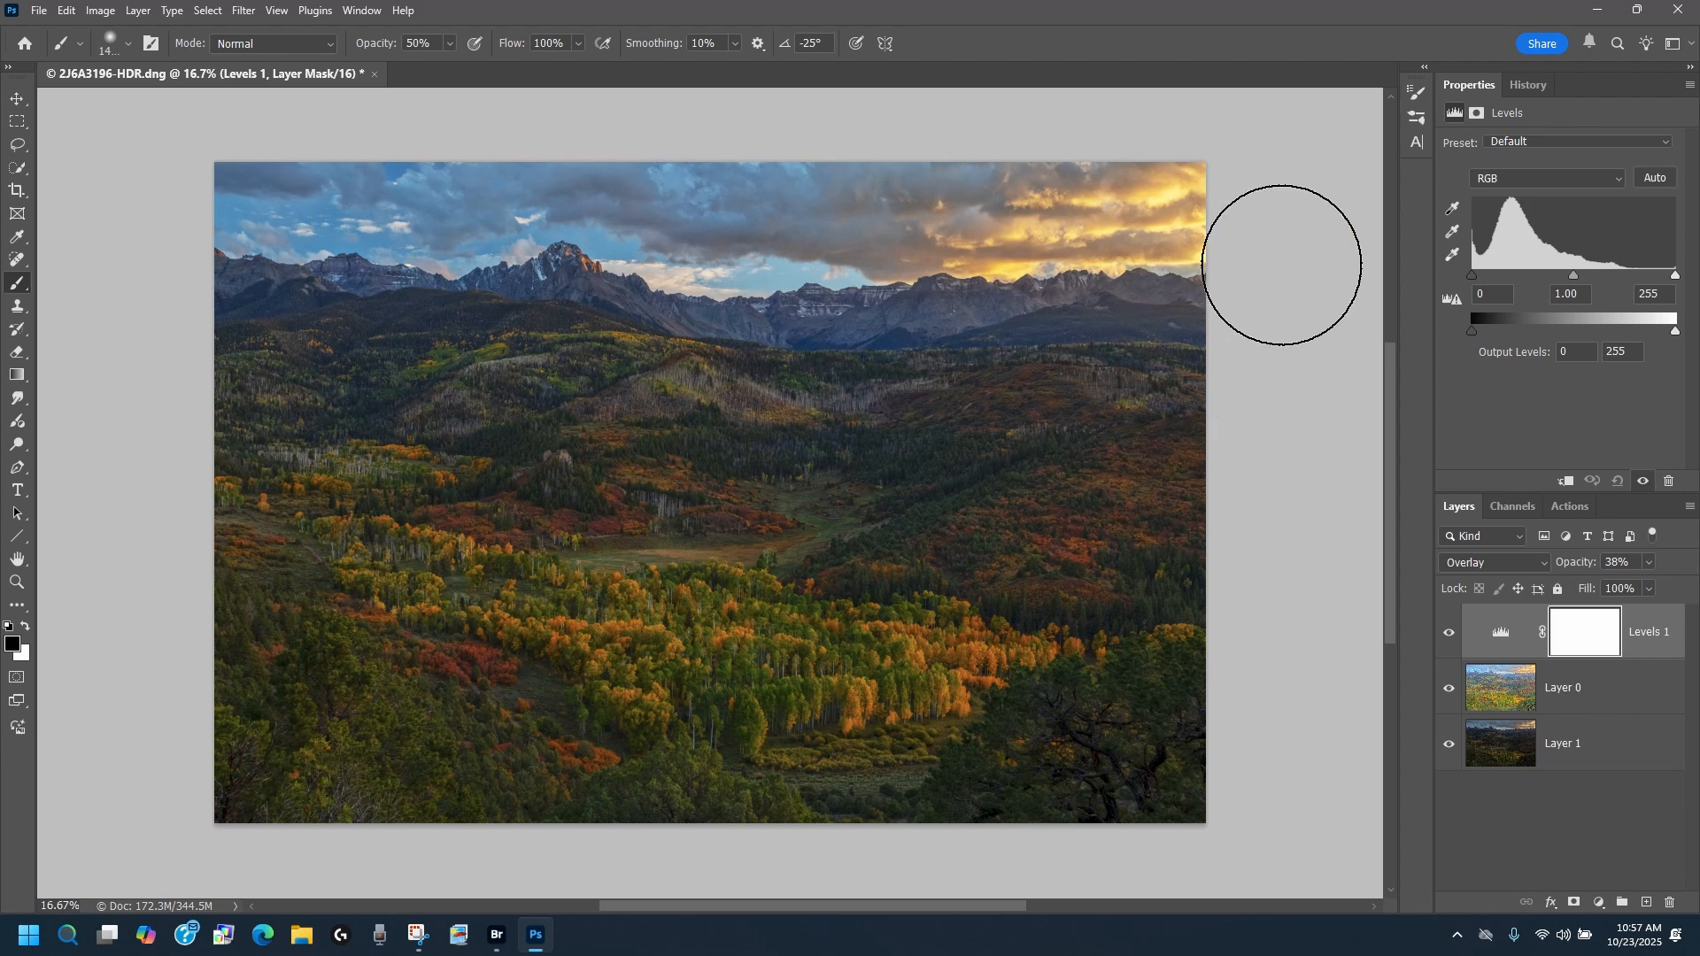
Step: Group the Levels adjustment with the toned layer and add a white layer mask to the group
{"action": "left_click", "coordinate": [1619, 697]}
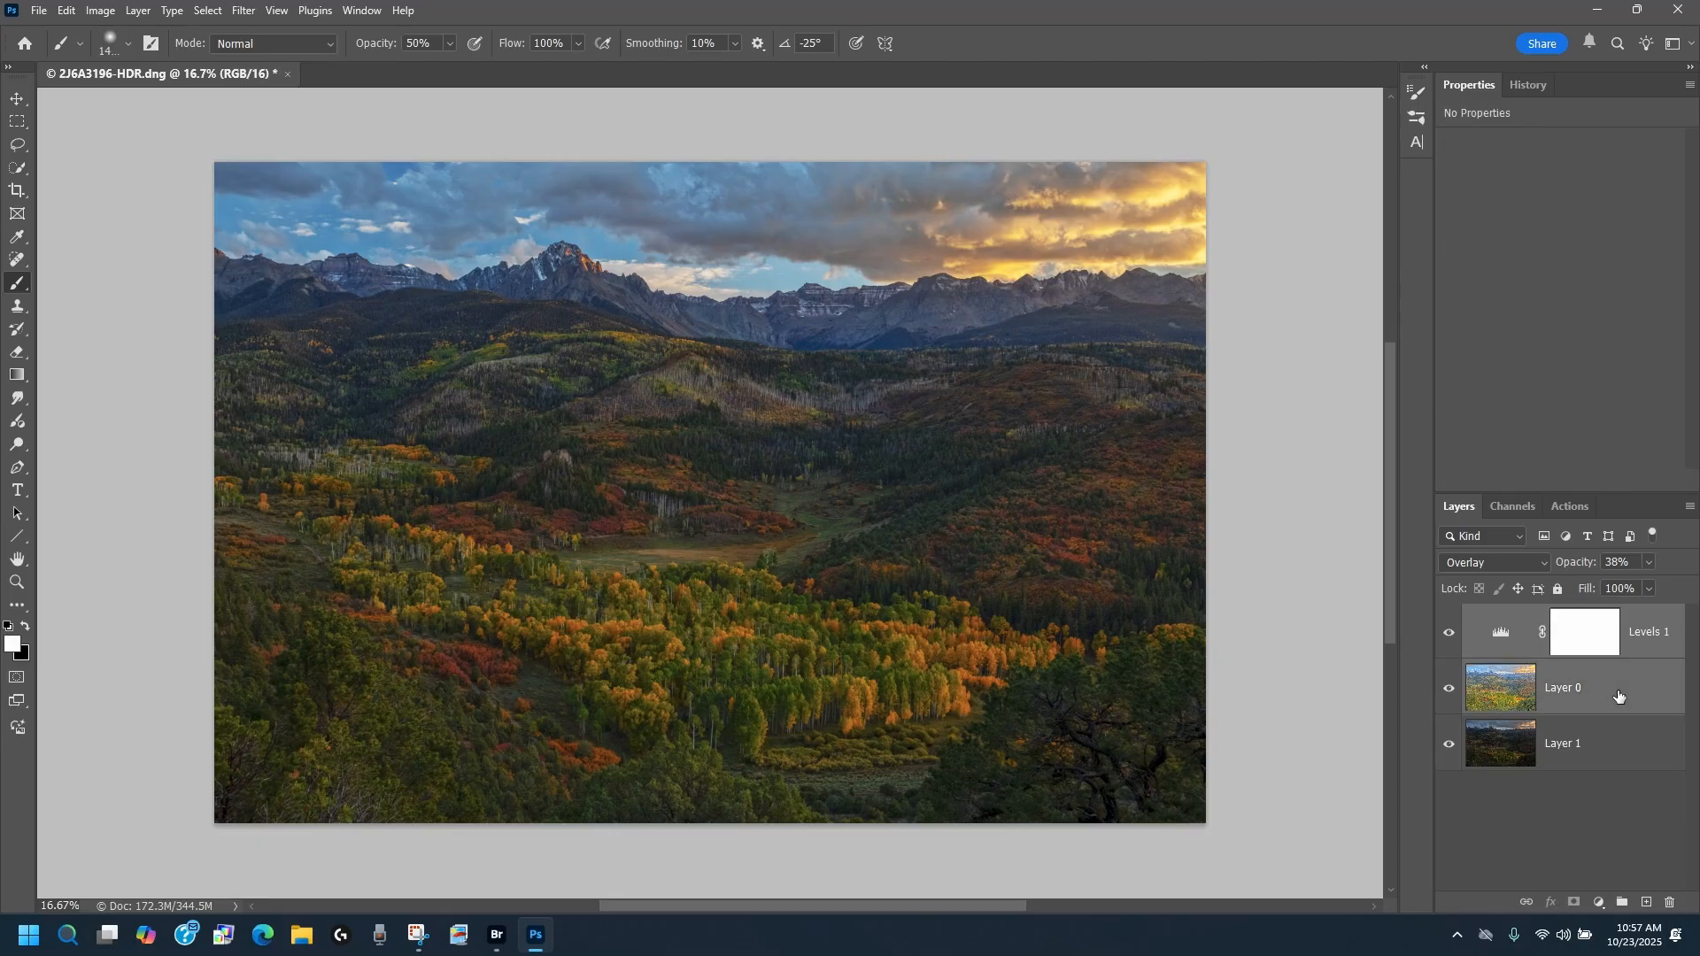
{"action": "left_click", "coordinate": [1623, 902]}
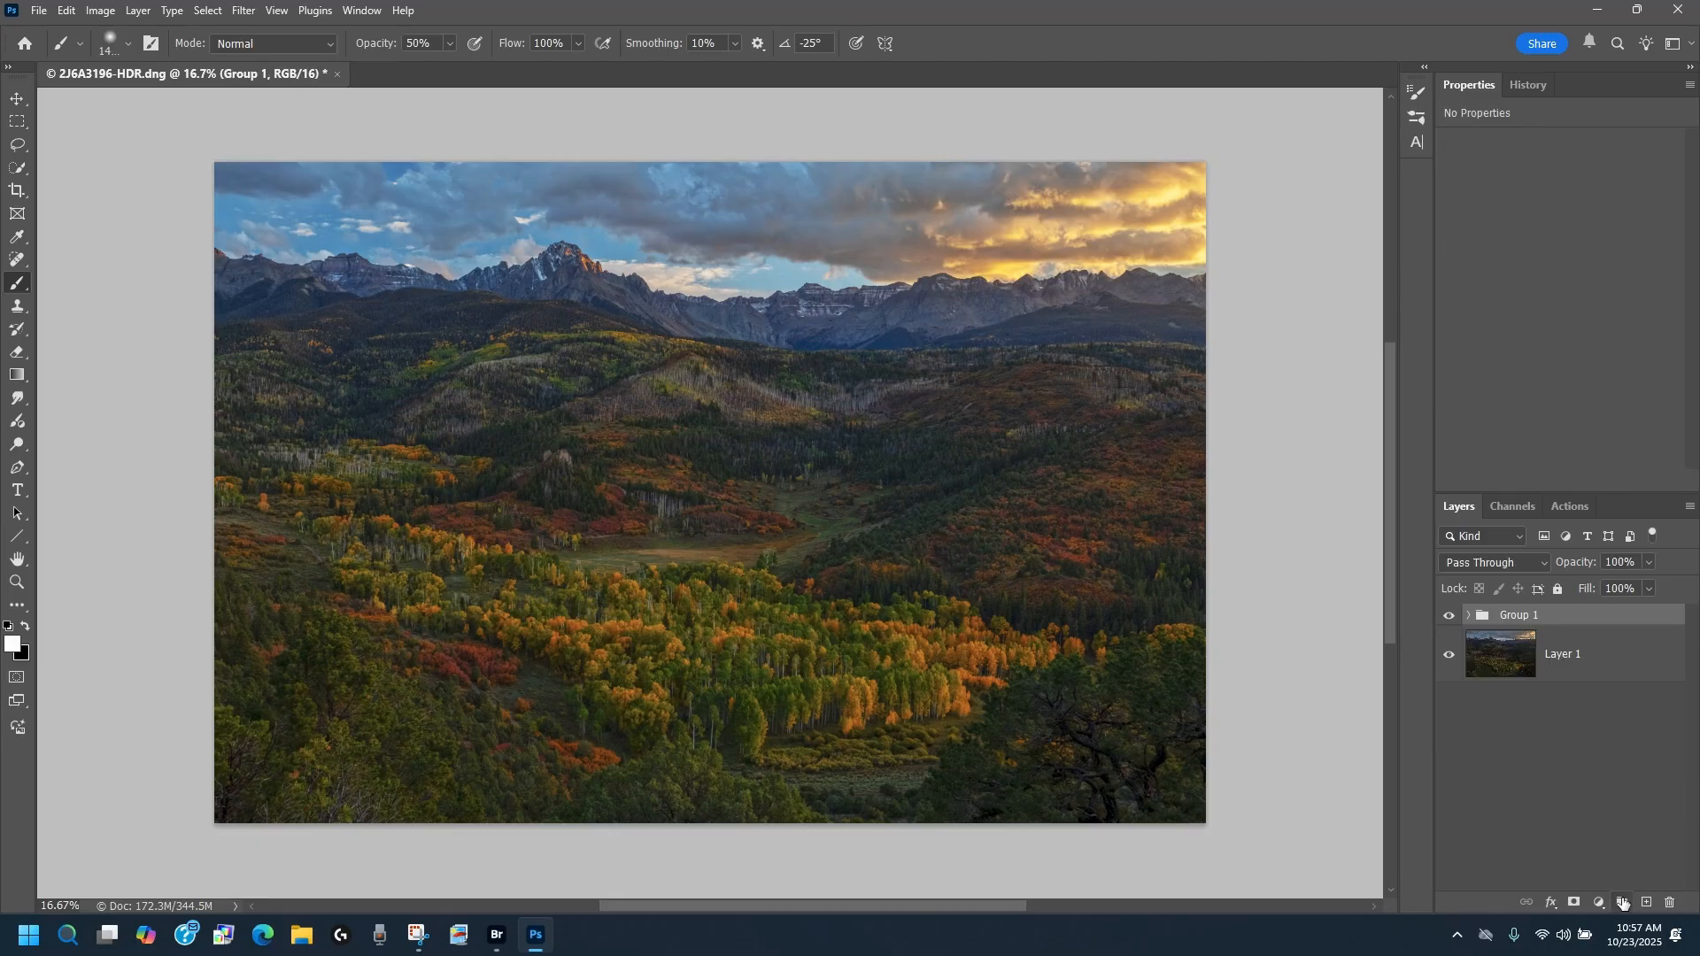
{"action": "left_click", "coordinate": [1571, 902]}
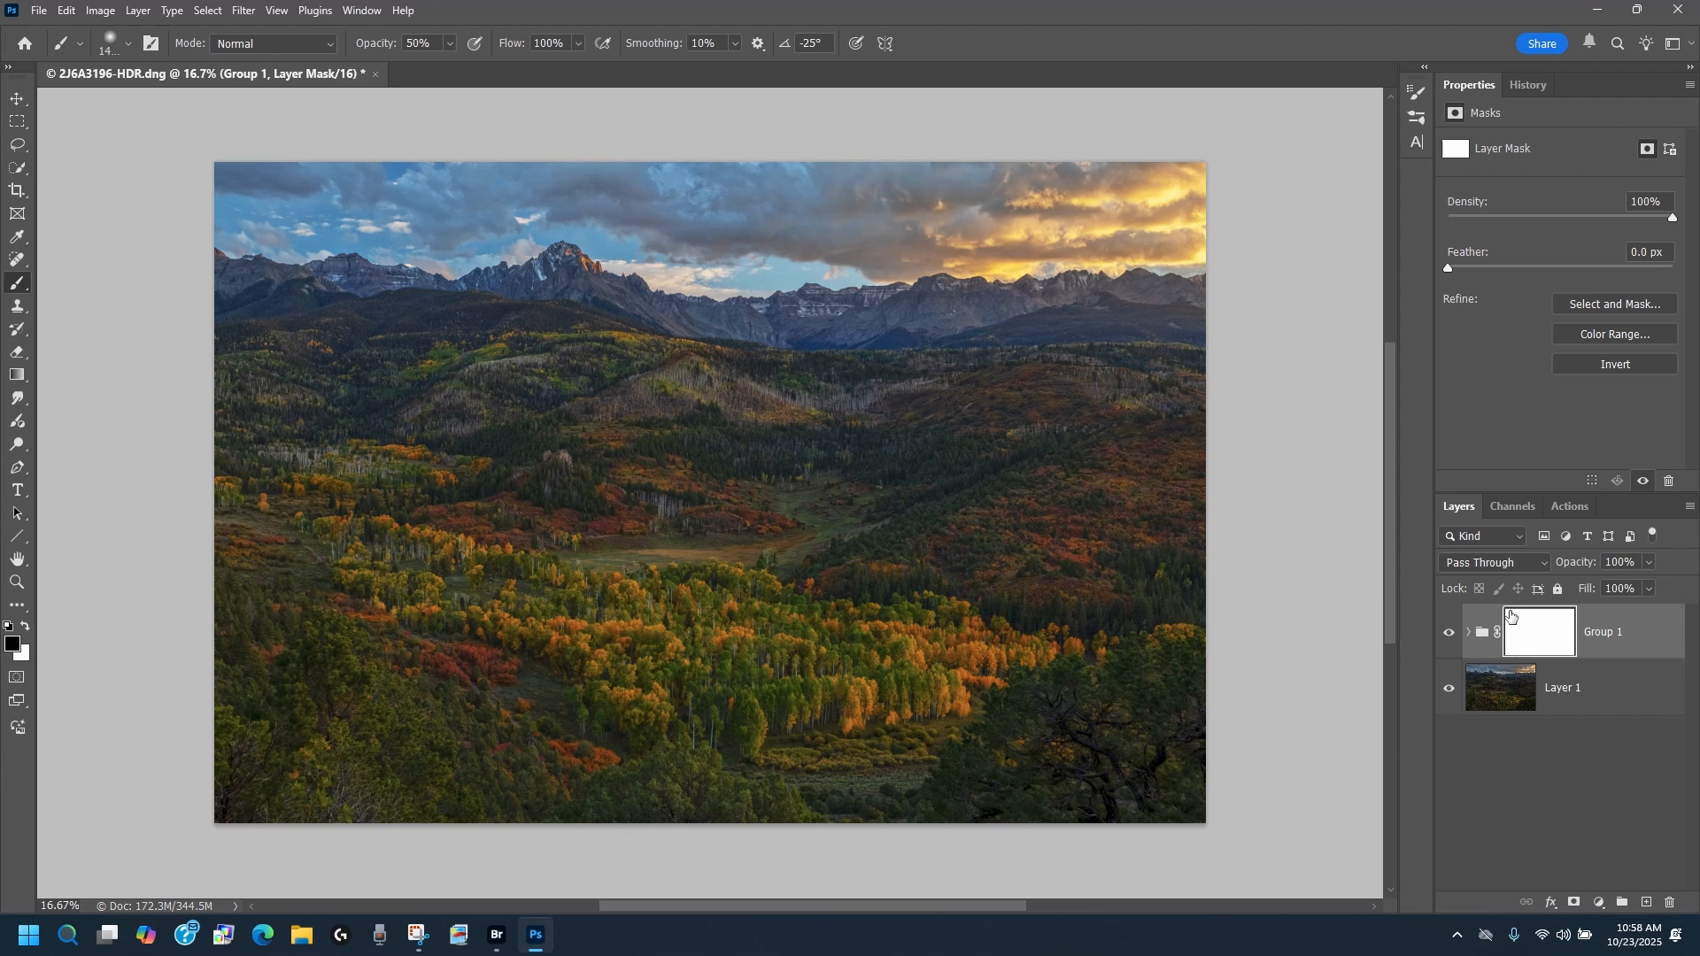
Step: Enlarge the brush slightly and paint black at 50% opacity across the sky on the group's mask
{"action": "key", "text": "bracketright"}
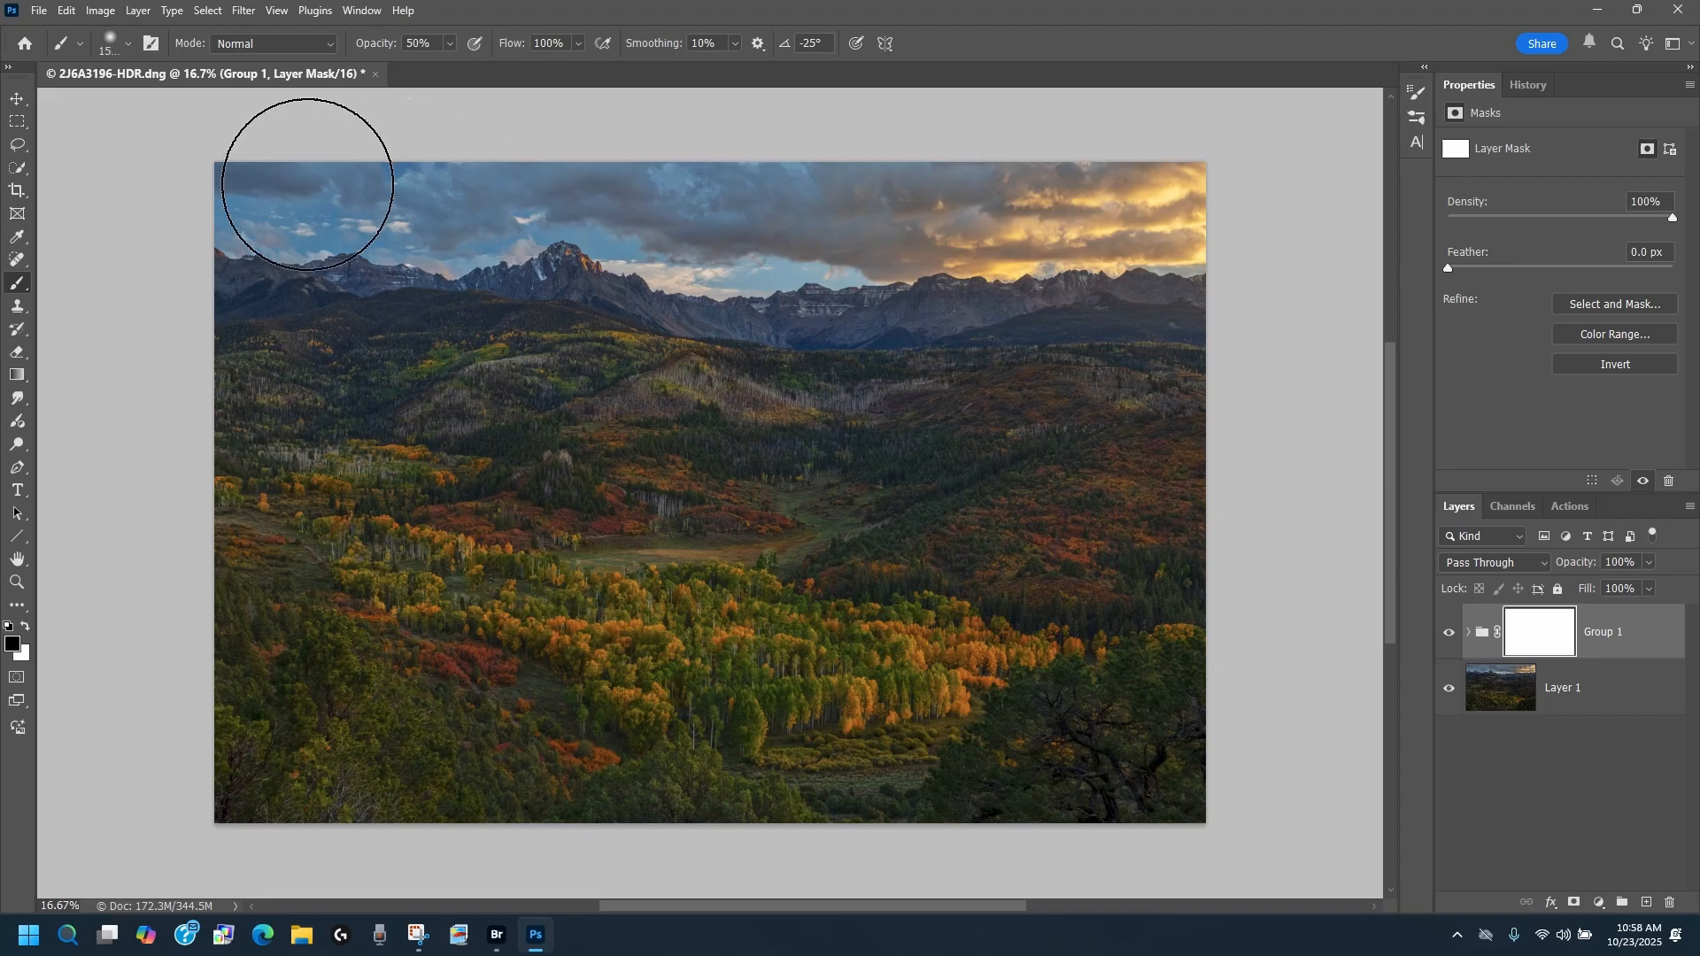
{"action": "left_click_drag", "start_coordinate": [994, 210], "coordinate": [1268, 179]}
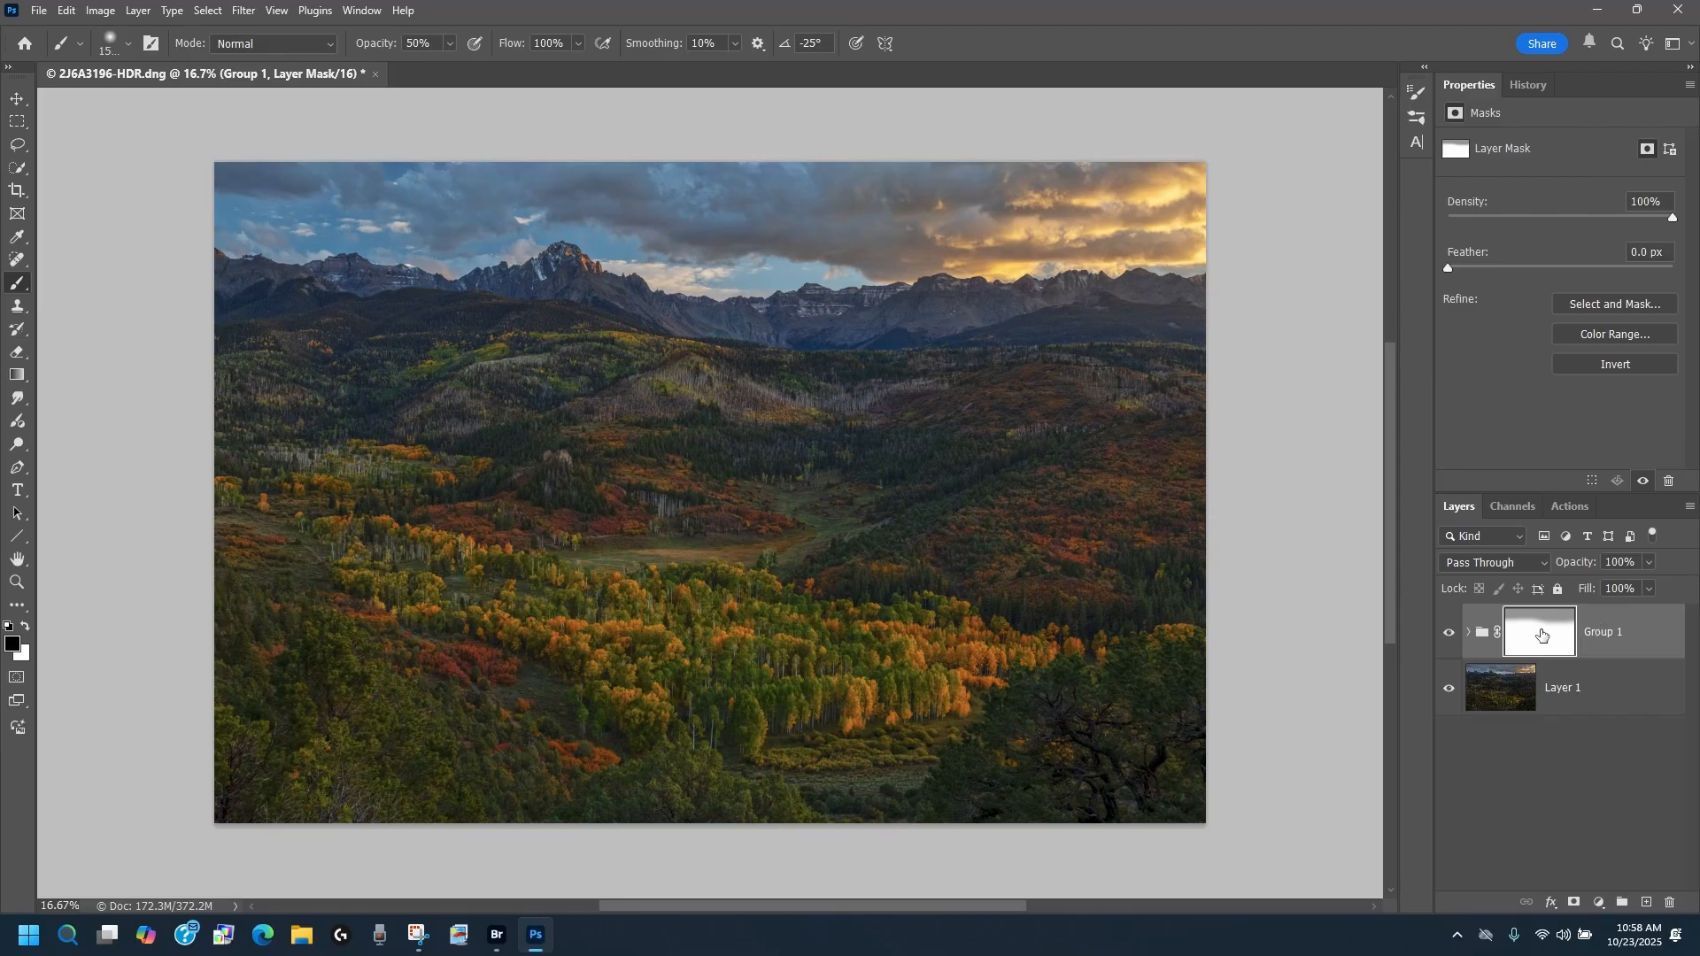
Step: Compare the image with the masked group hidden and shown
{"action": "left_click", "coordinate": [1449, 633]}
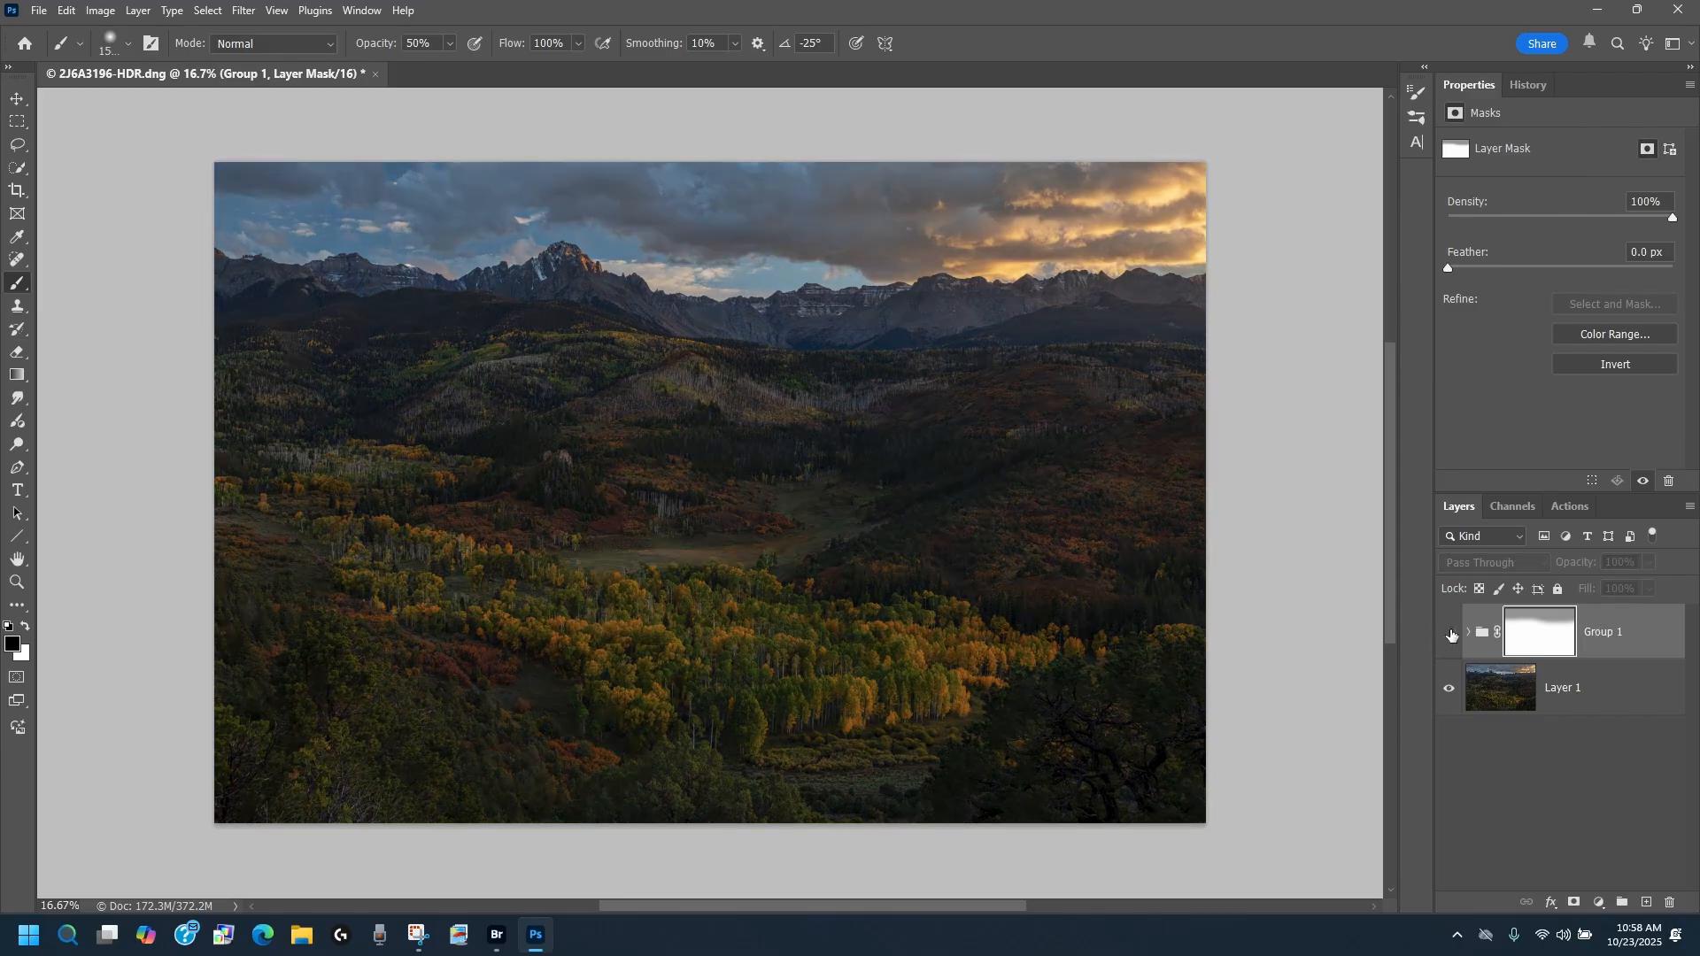
{"action": "left_click", "coordinate": [1450, 634]}
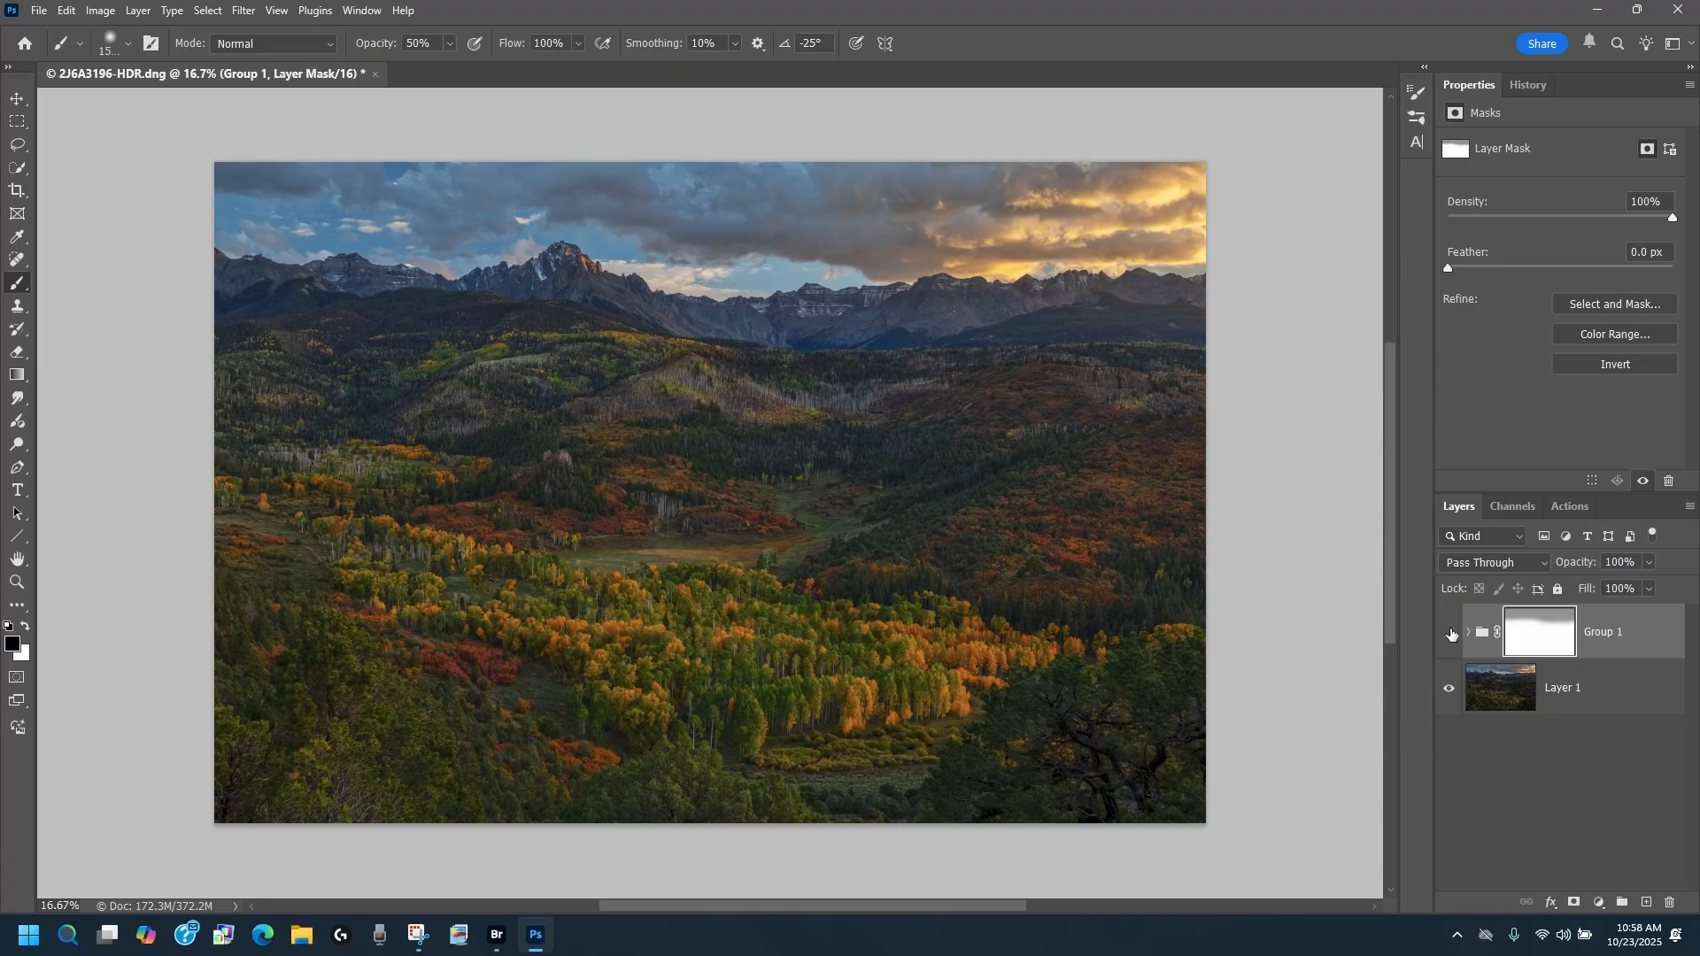
{"action": "left_click", "coordinate": [1451, 634]}
{"action": "left_click", "coordinate": [1452, 634]}
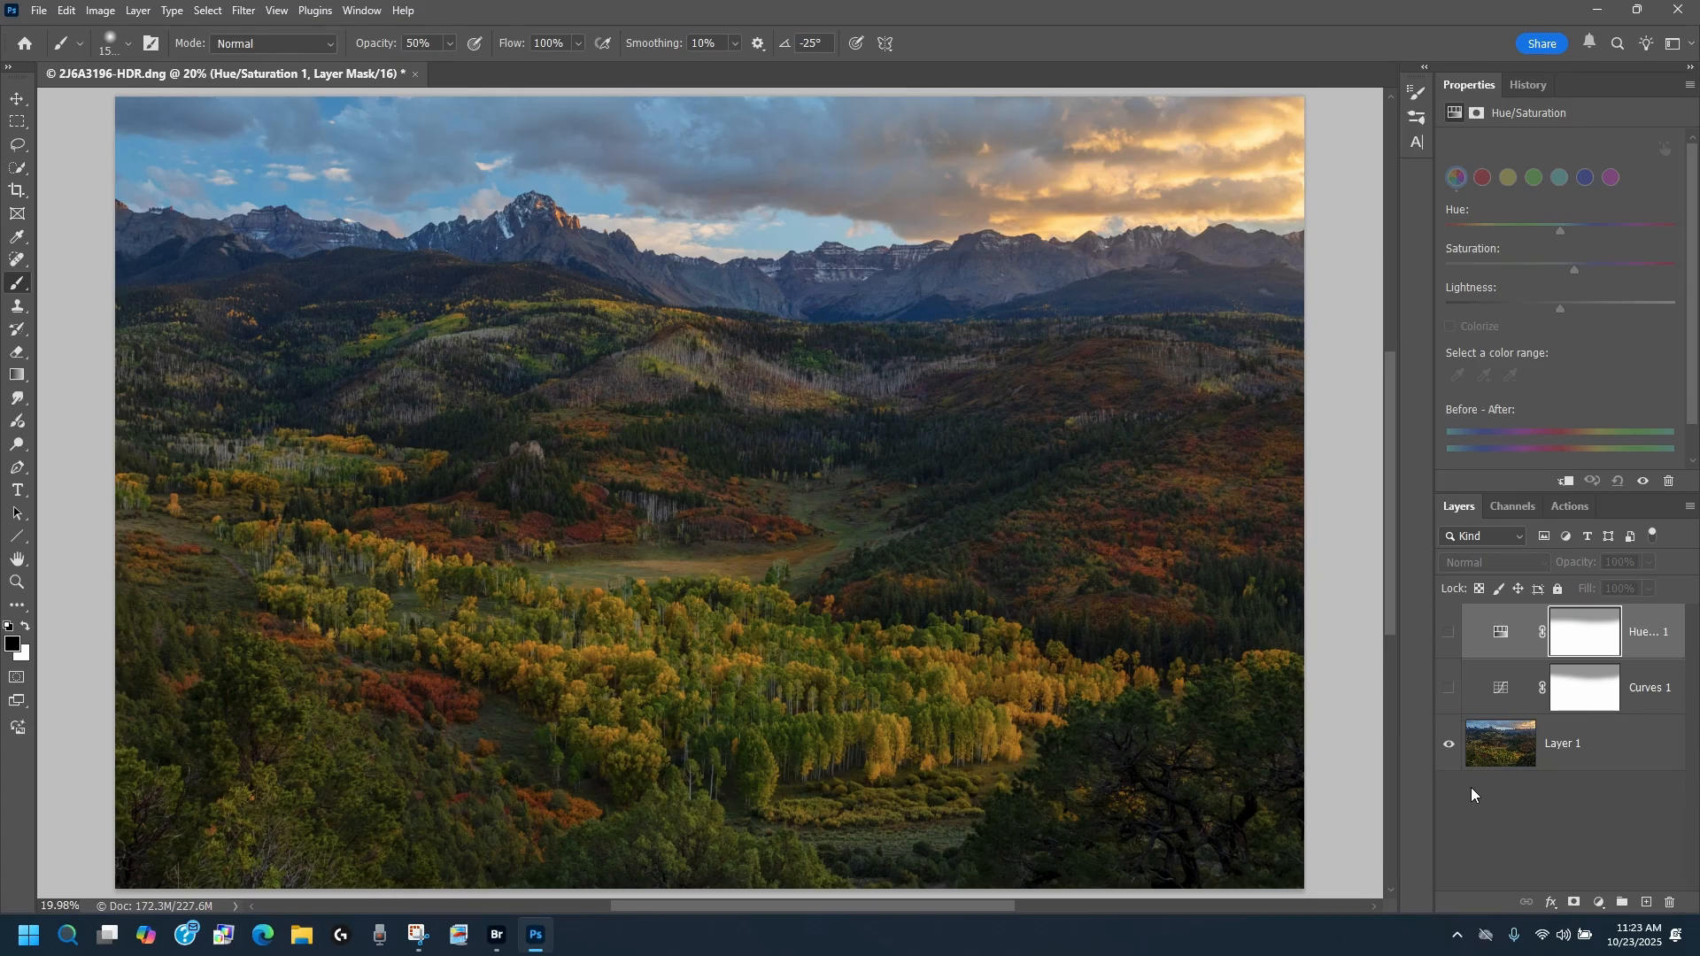
Step: Make the Curves and Hue/Saturation adjustment layers visible and flatten the image
{"action": "left_click", "coordinate": [1449, 688]}
{"action": "left_click", "coordinate": [1448, 634]}
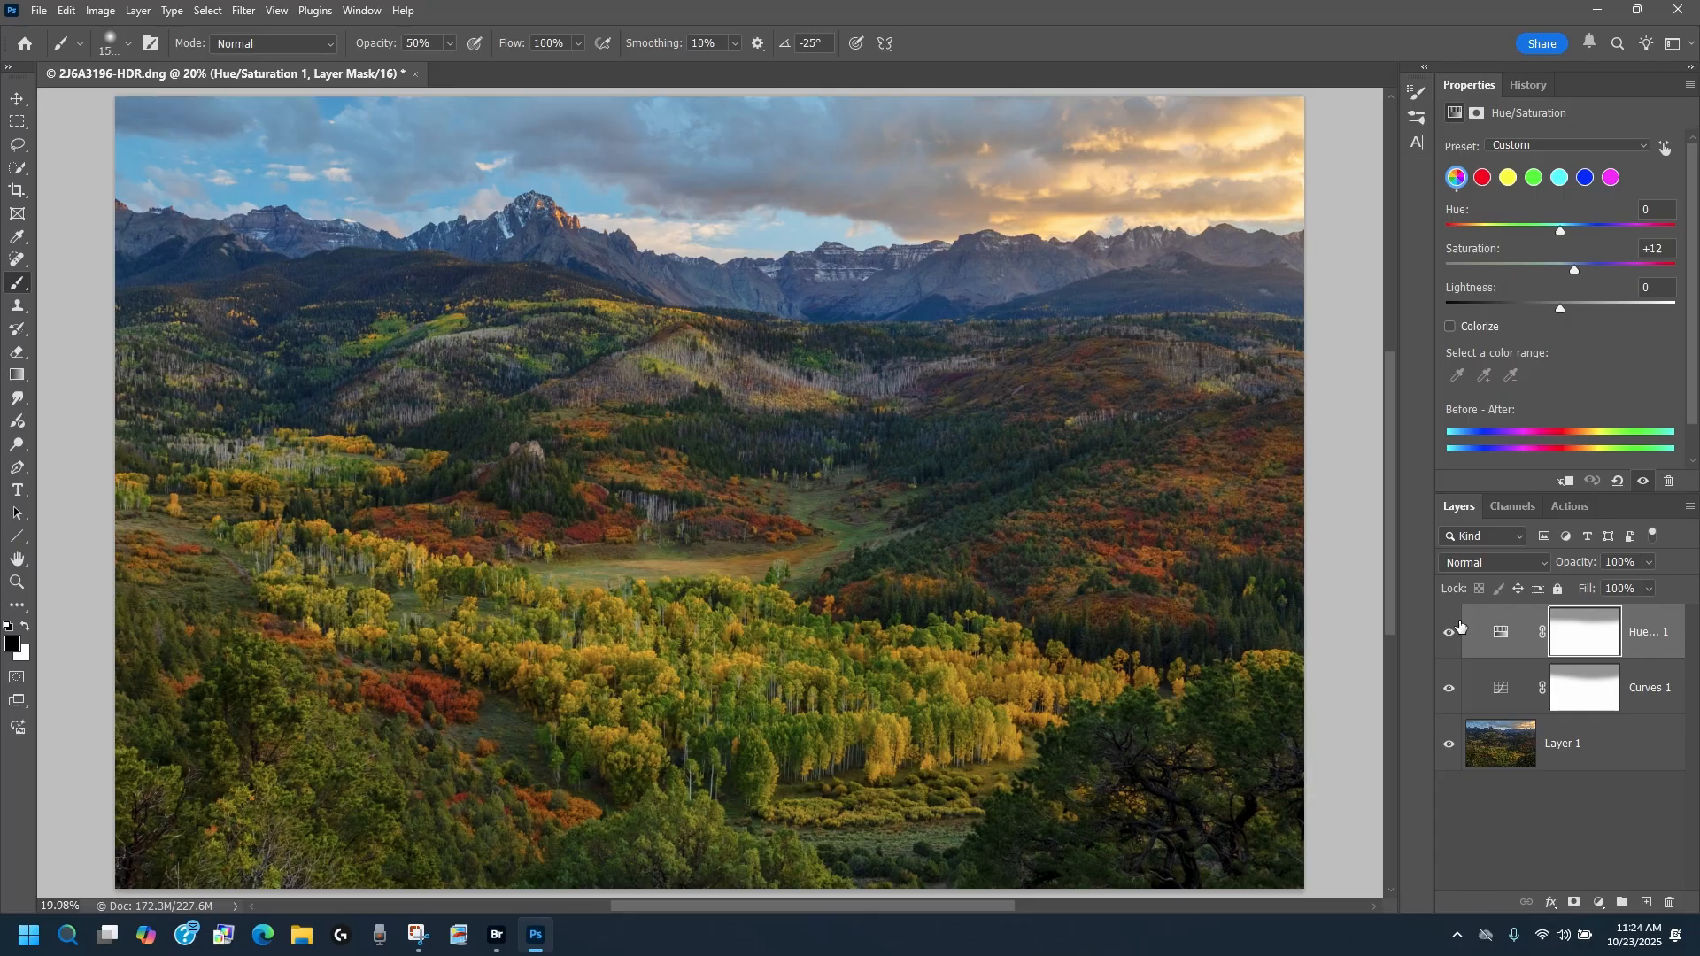
{"action": "left_click", "coordinate": [137, 11]}
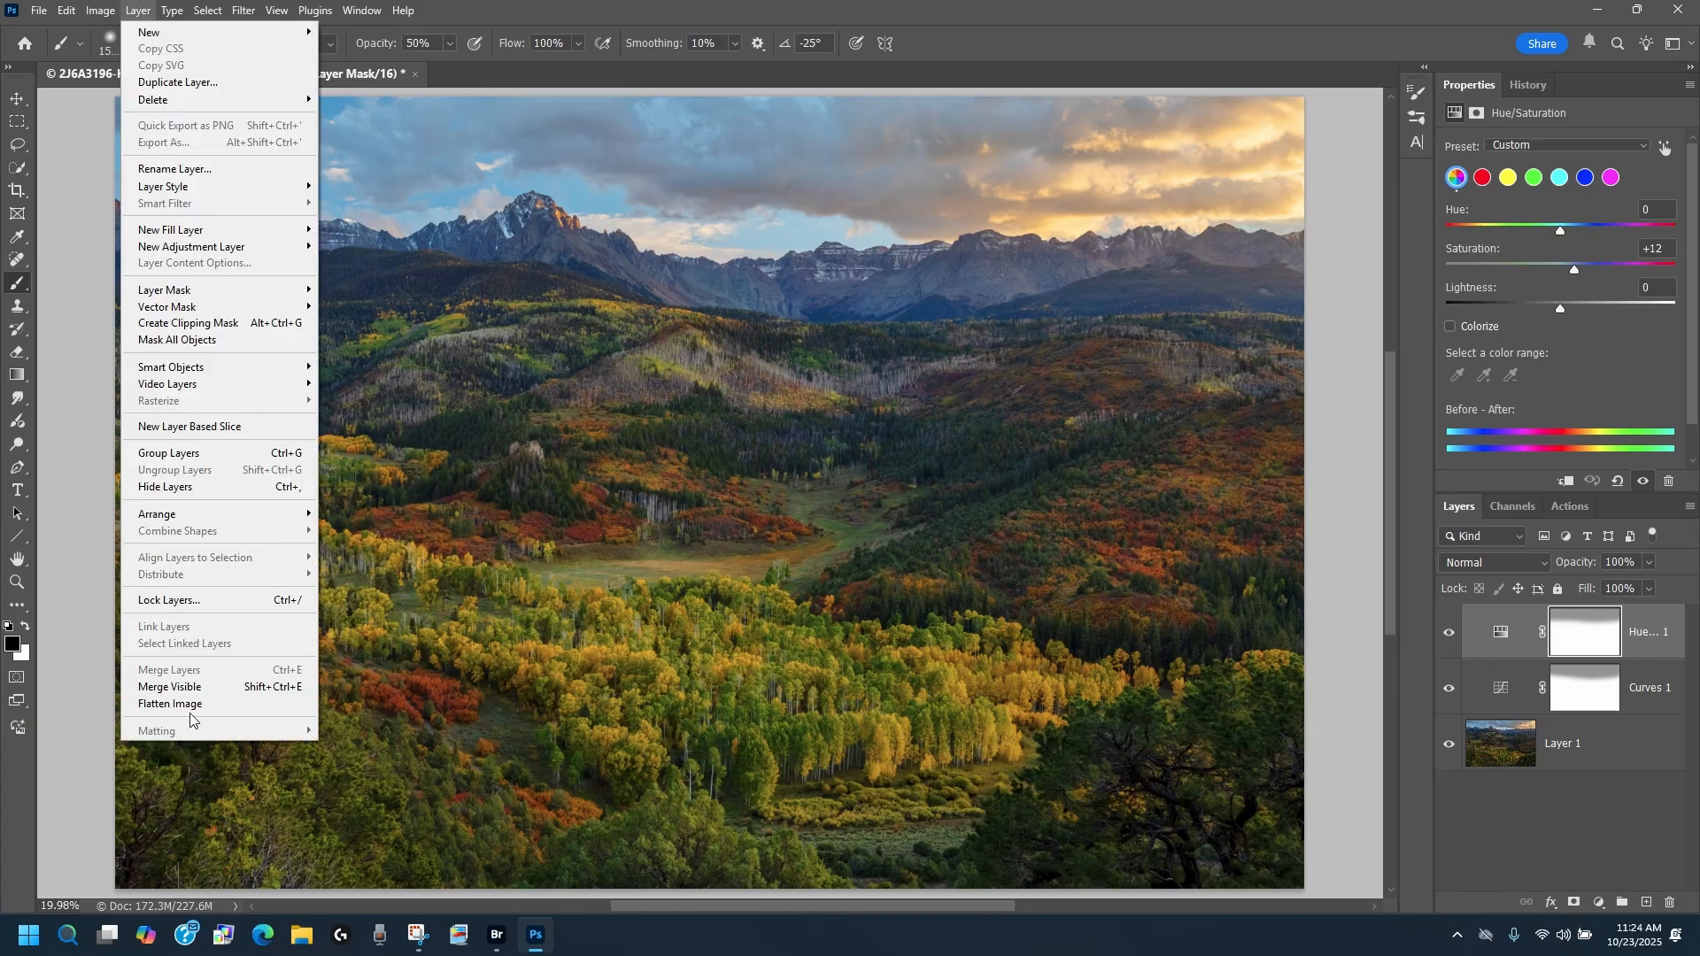
{"action": "left_click", "coordinate": [189, 705]}
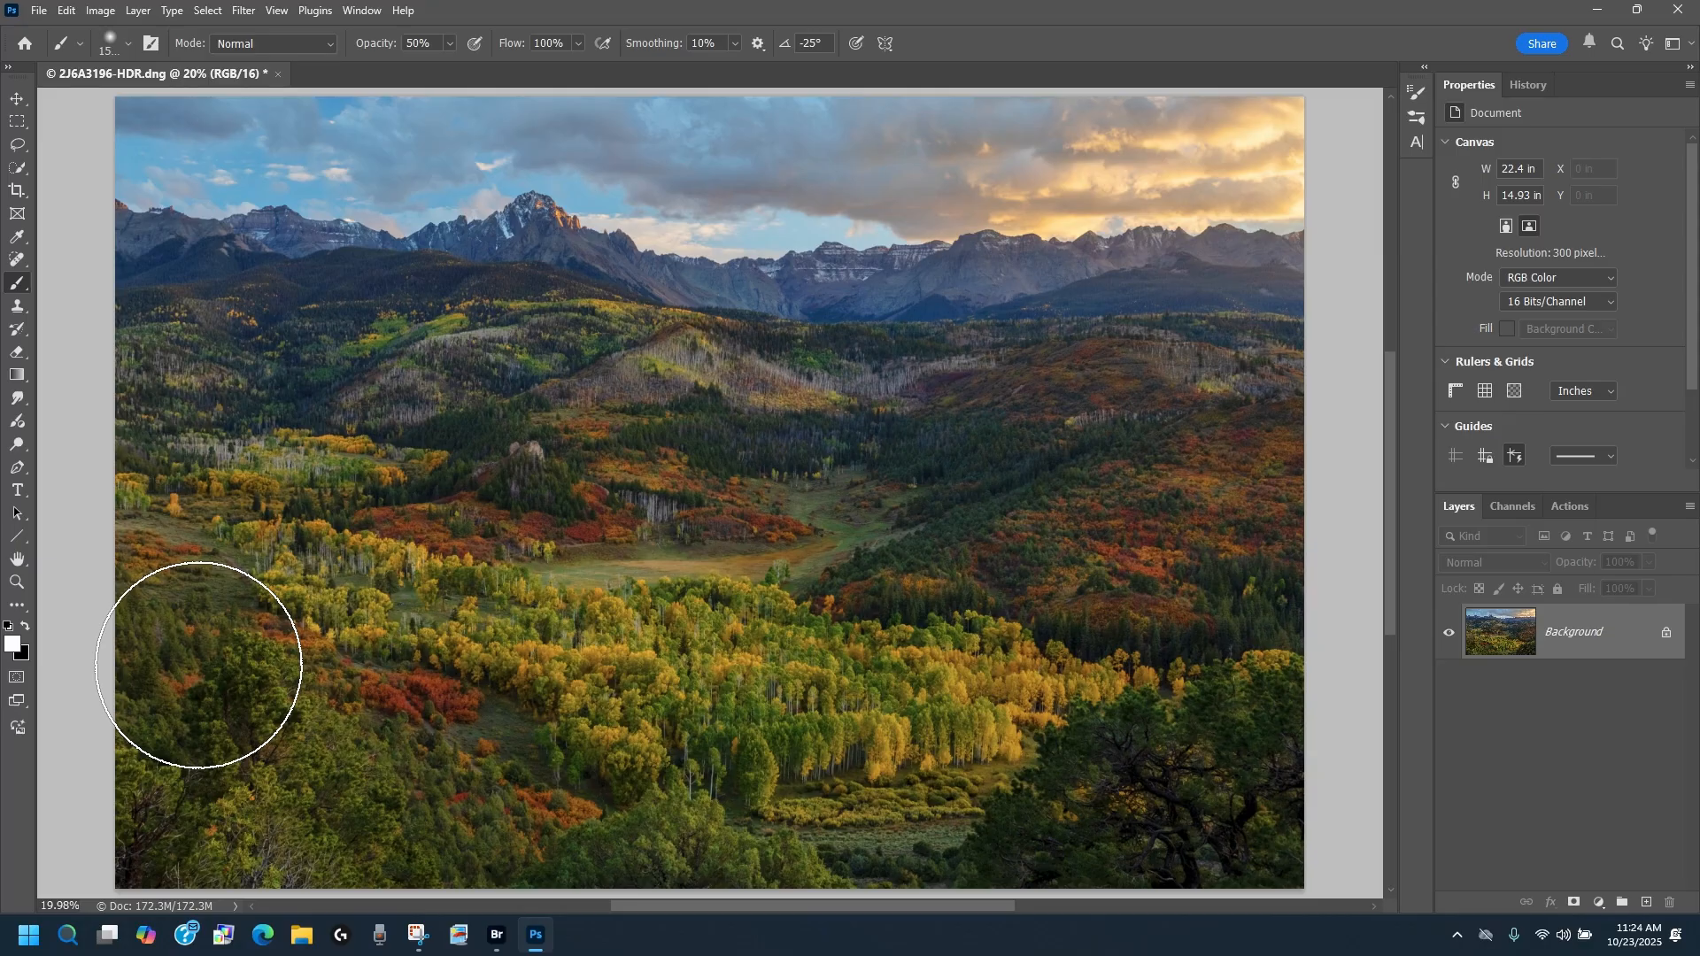
Step: Copy the entire flattened image to the clipboard and clear the selection
{"action": "left_click", "coordinate": [208, 9]}
{"action": "left_click", "coordinate": [228, 31]}
{"action": "left_click", "coordinate": [66, 10]}
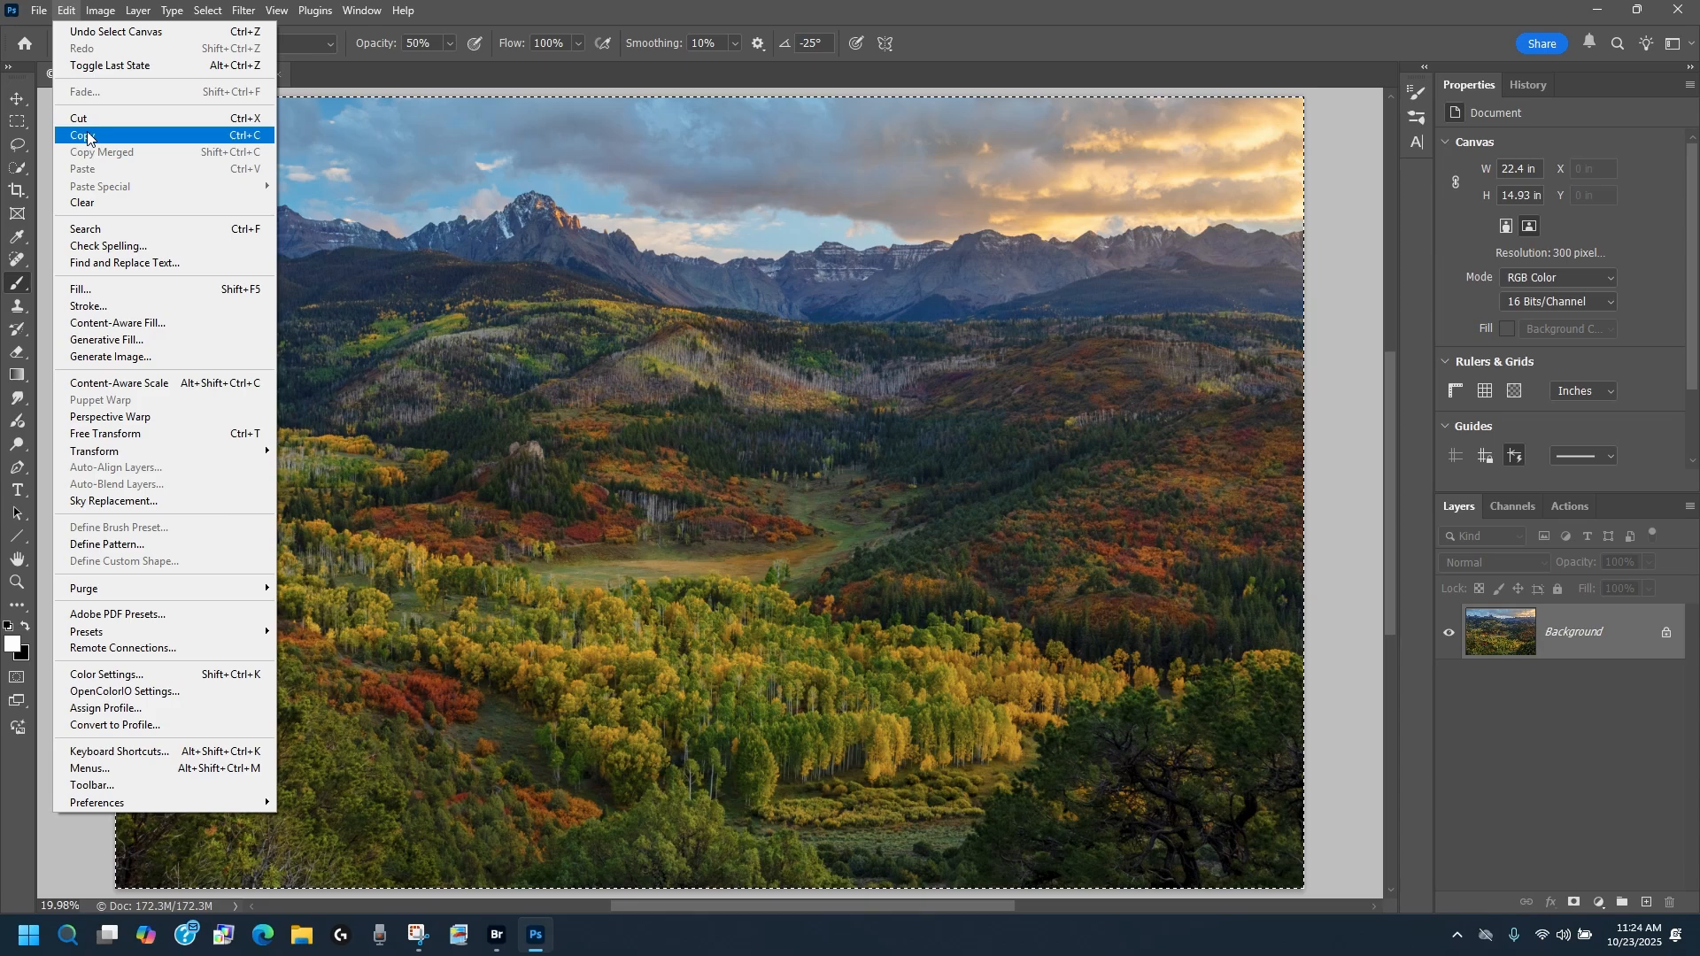
{"action": "left_click", "coordinate": [91, 139]}
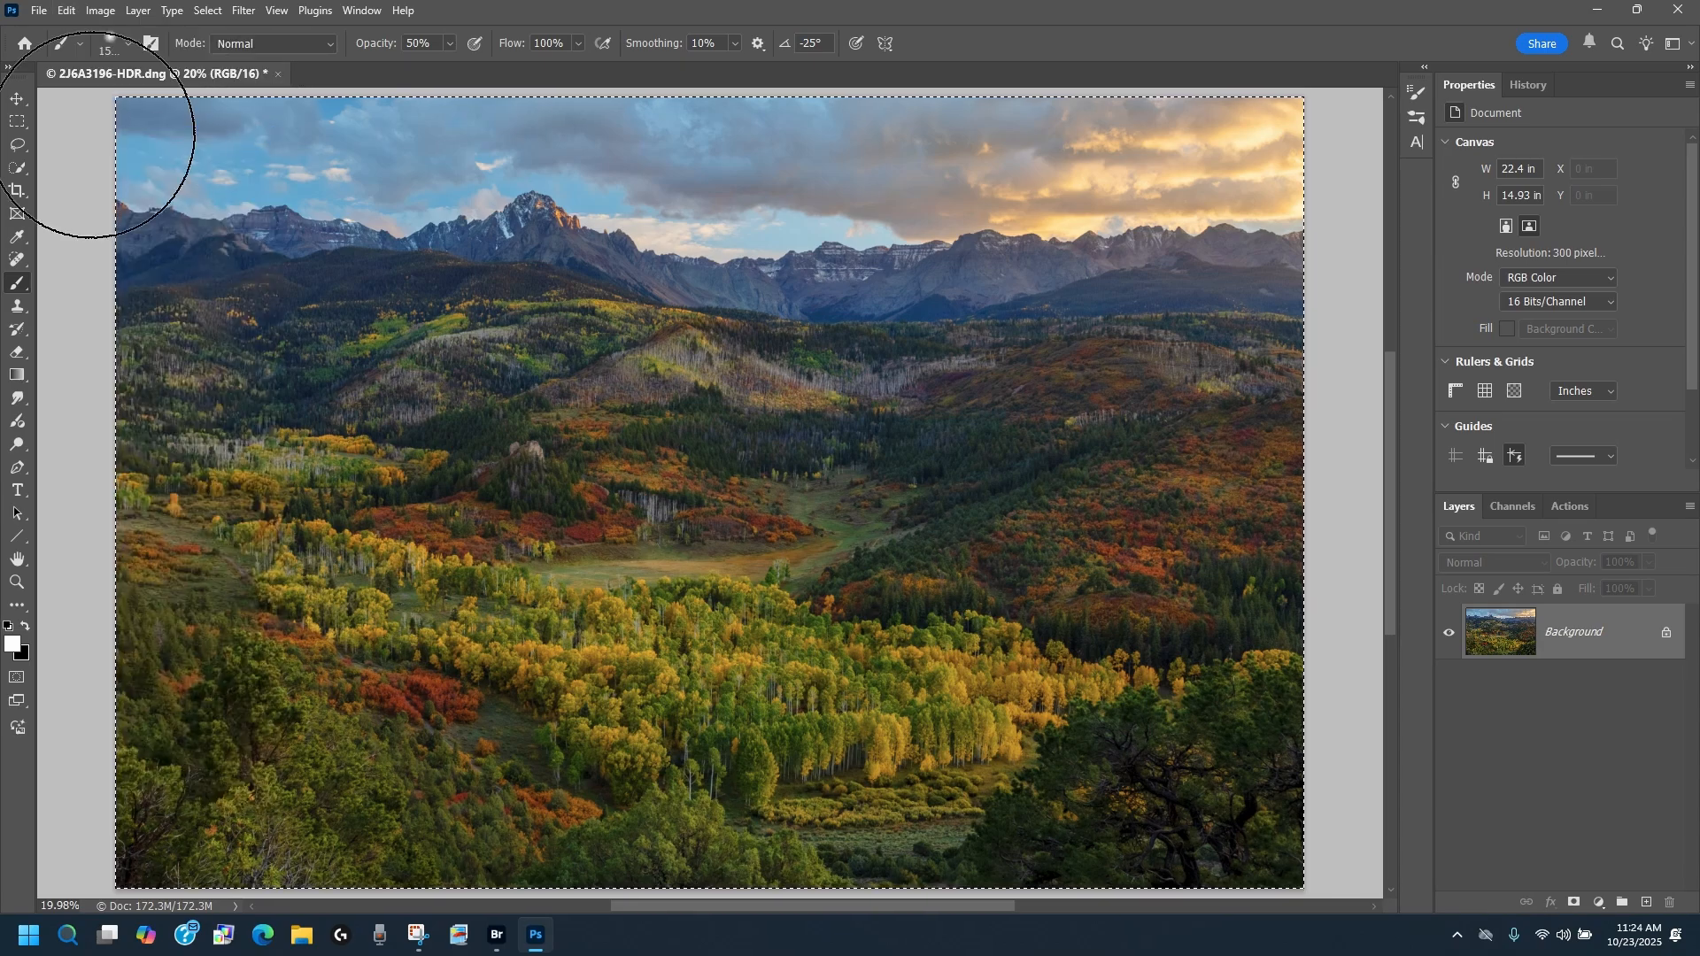
{"action": "left_click", "coordinate": [207, 10]}
{"action": "left_click", "coordinate": [223, 49]}
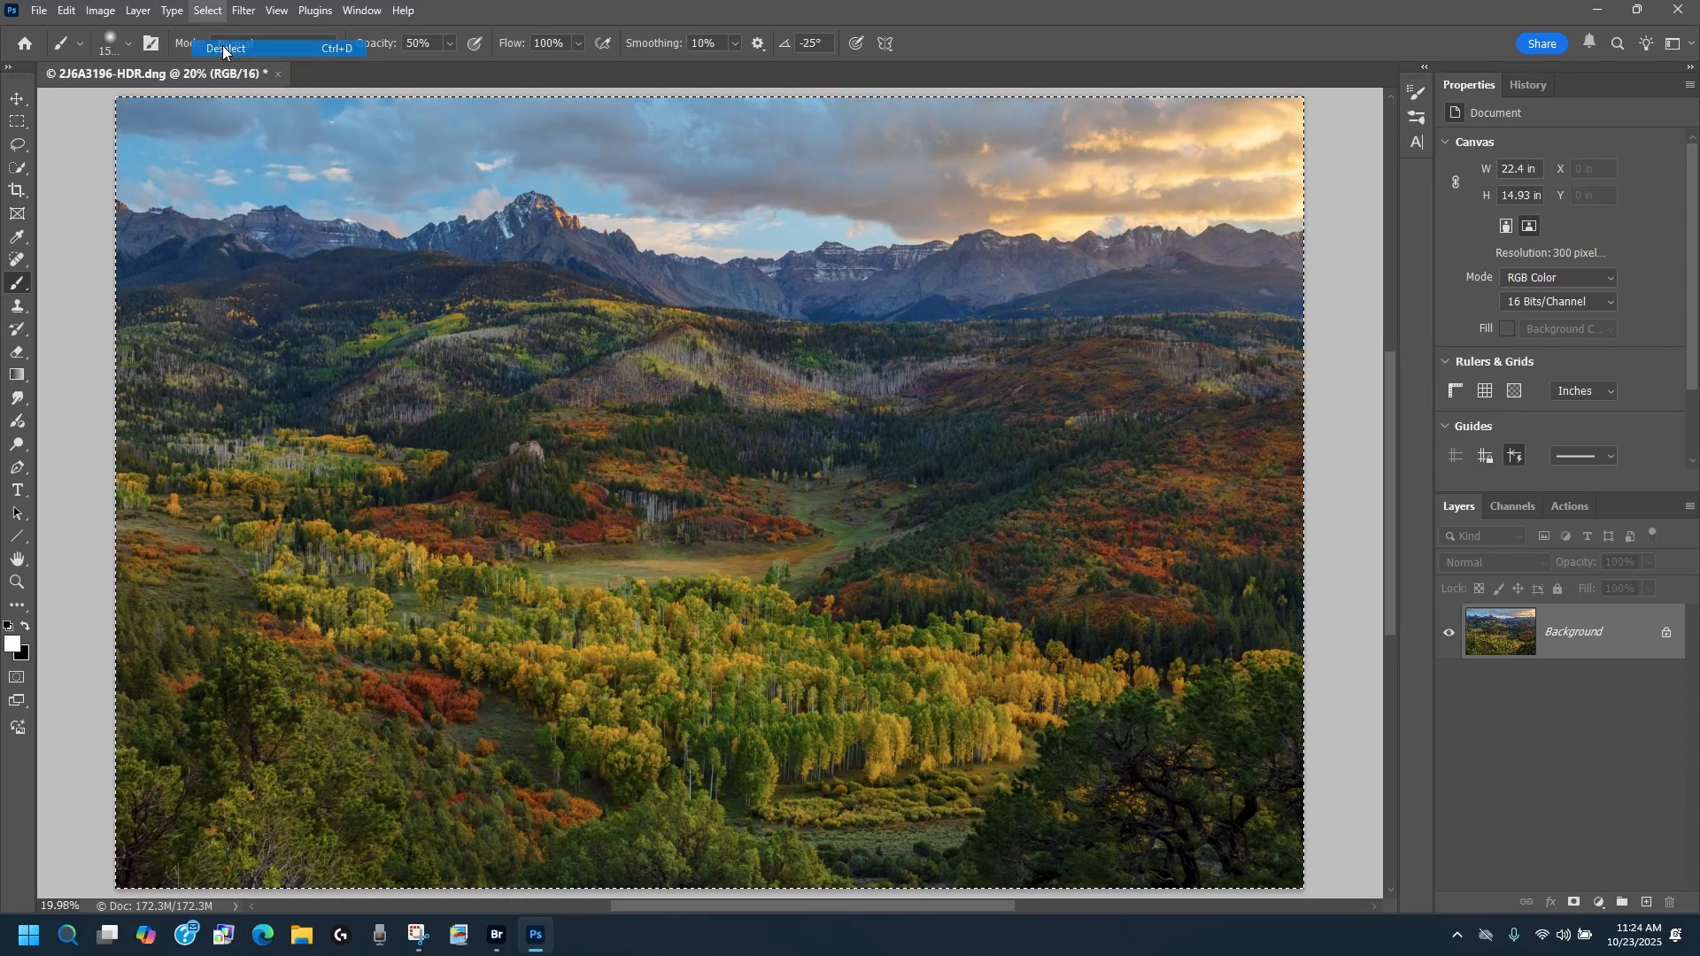
Step: Apply HDR Toning to the flattened image using Local Adaptation, with Highlight lowered to about -39% and the other defaults kept
{"action": "left_click", "coordinate": [100, 10]}
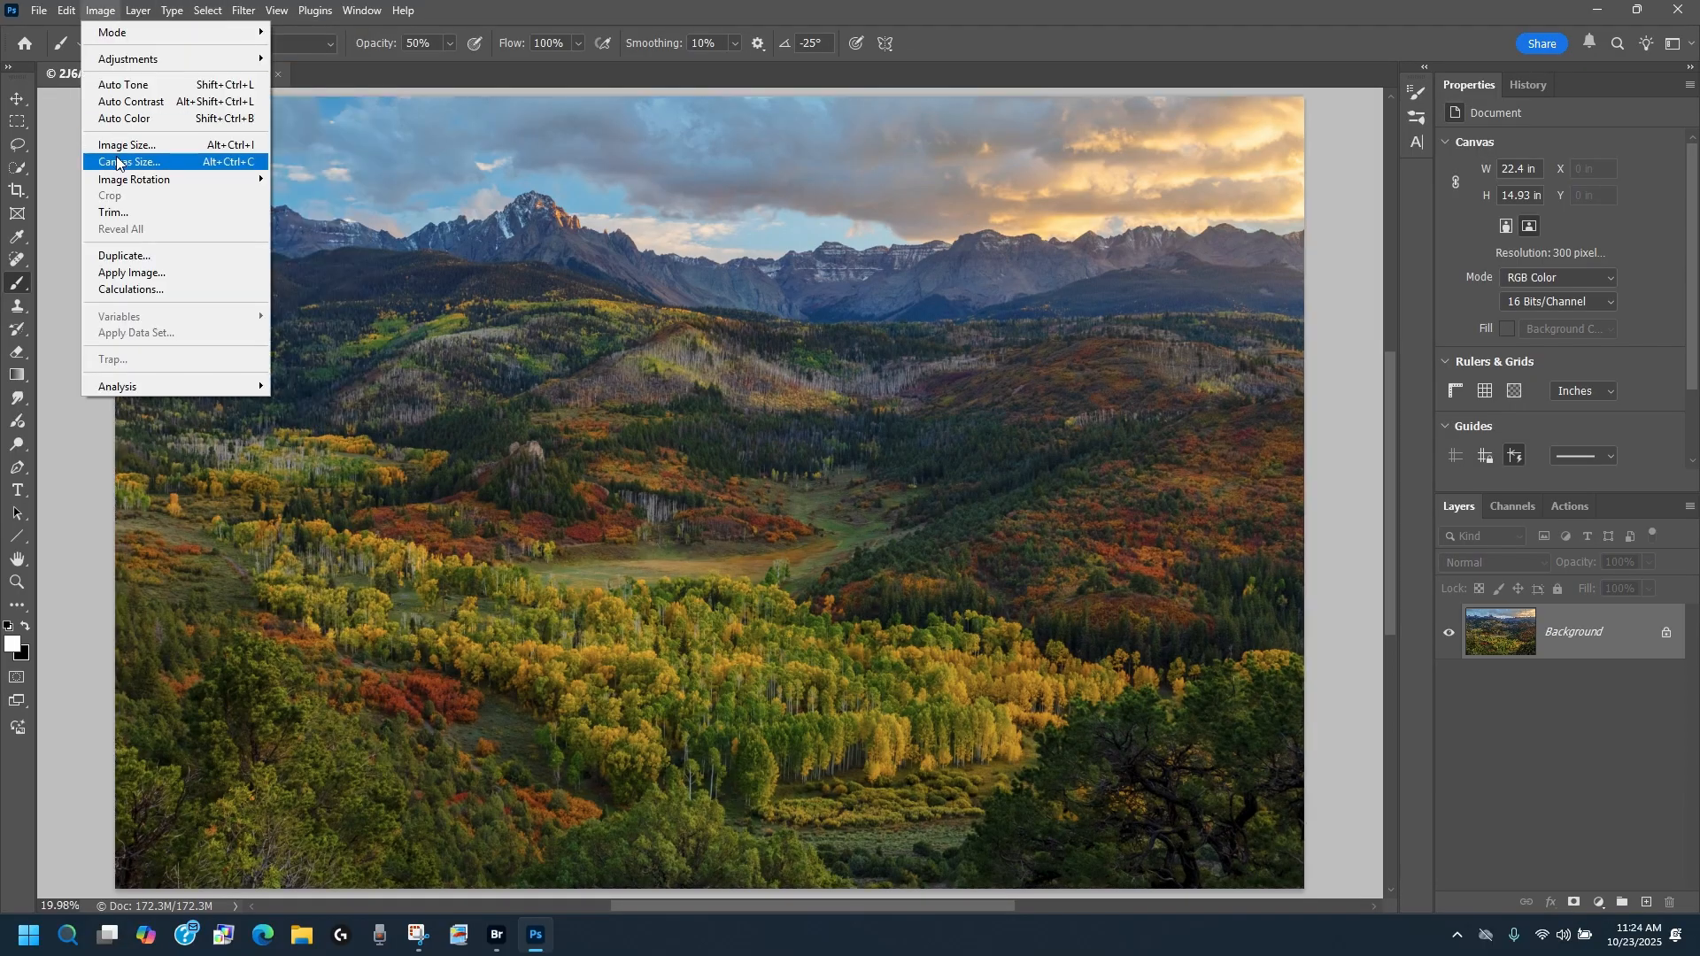
{"action": "mouse_move", "coordinate": [124, 60]}
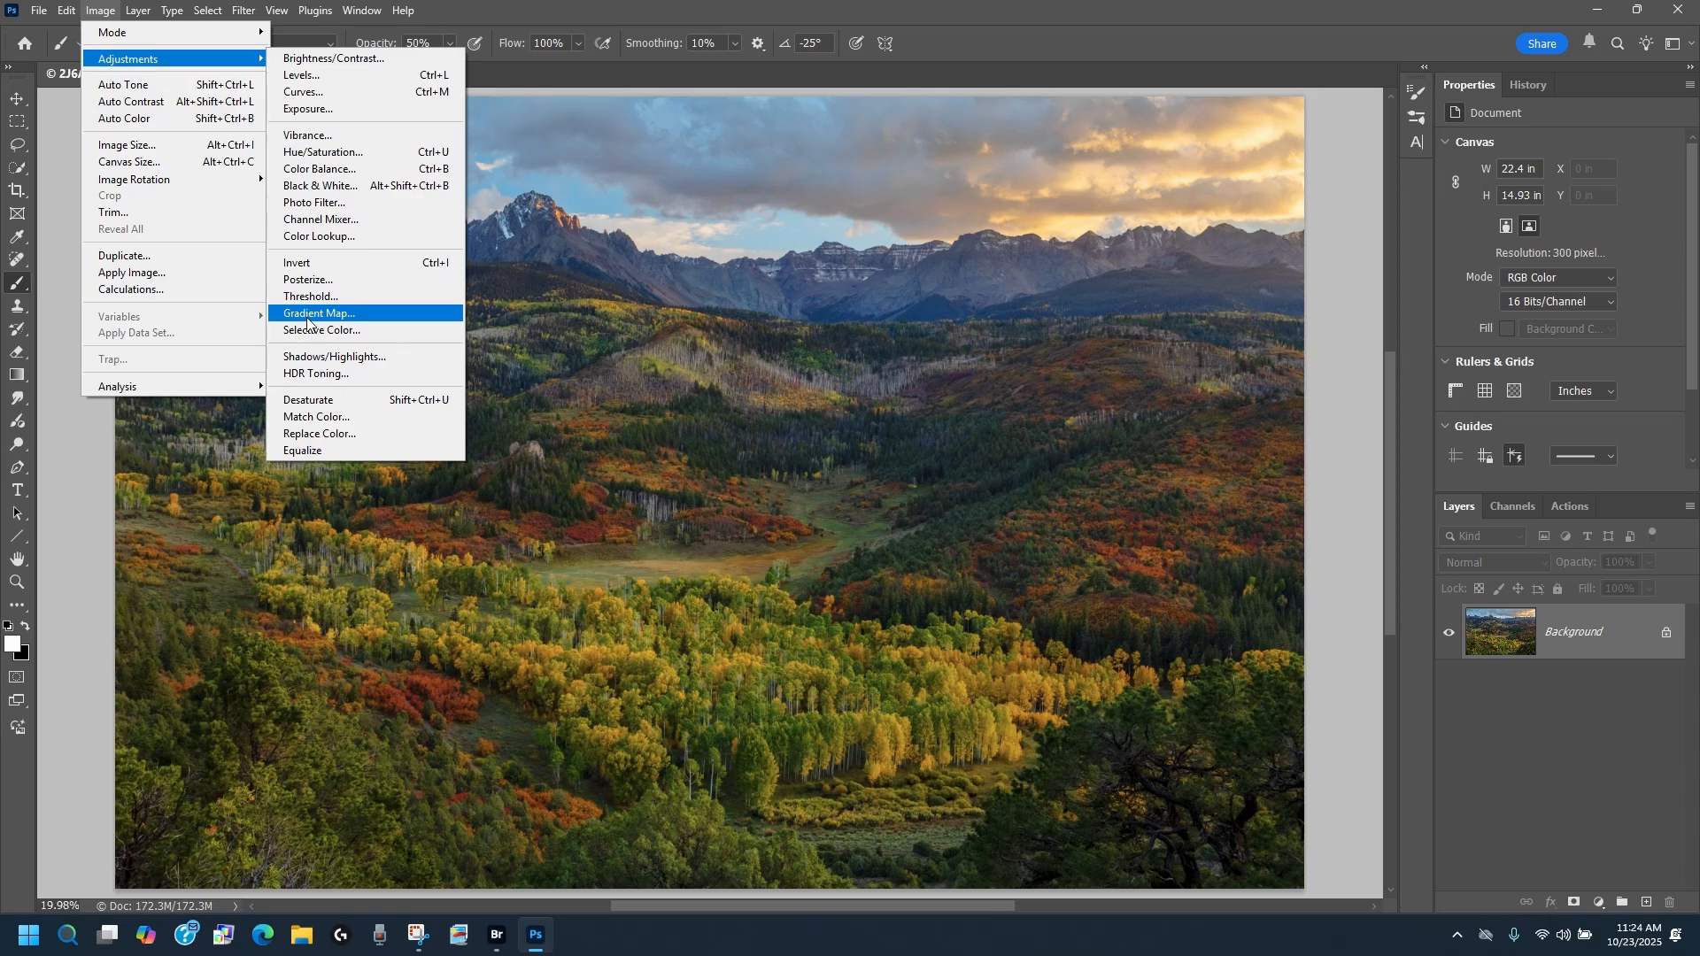
{"action": "left_click", "coordinate": [306, 373]}
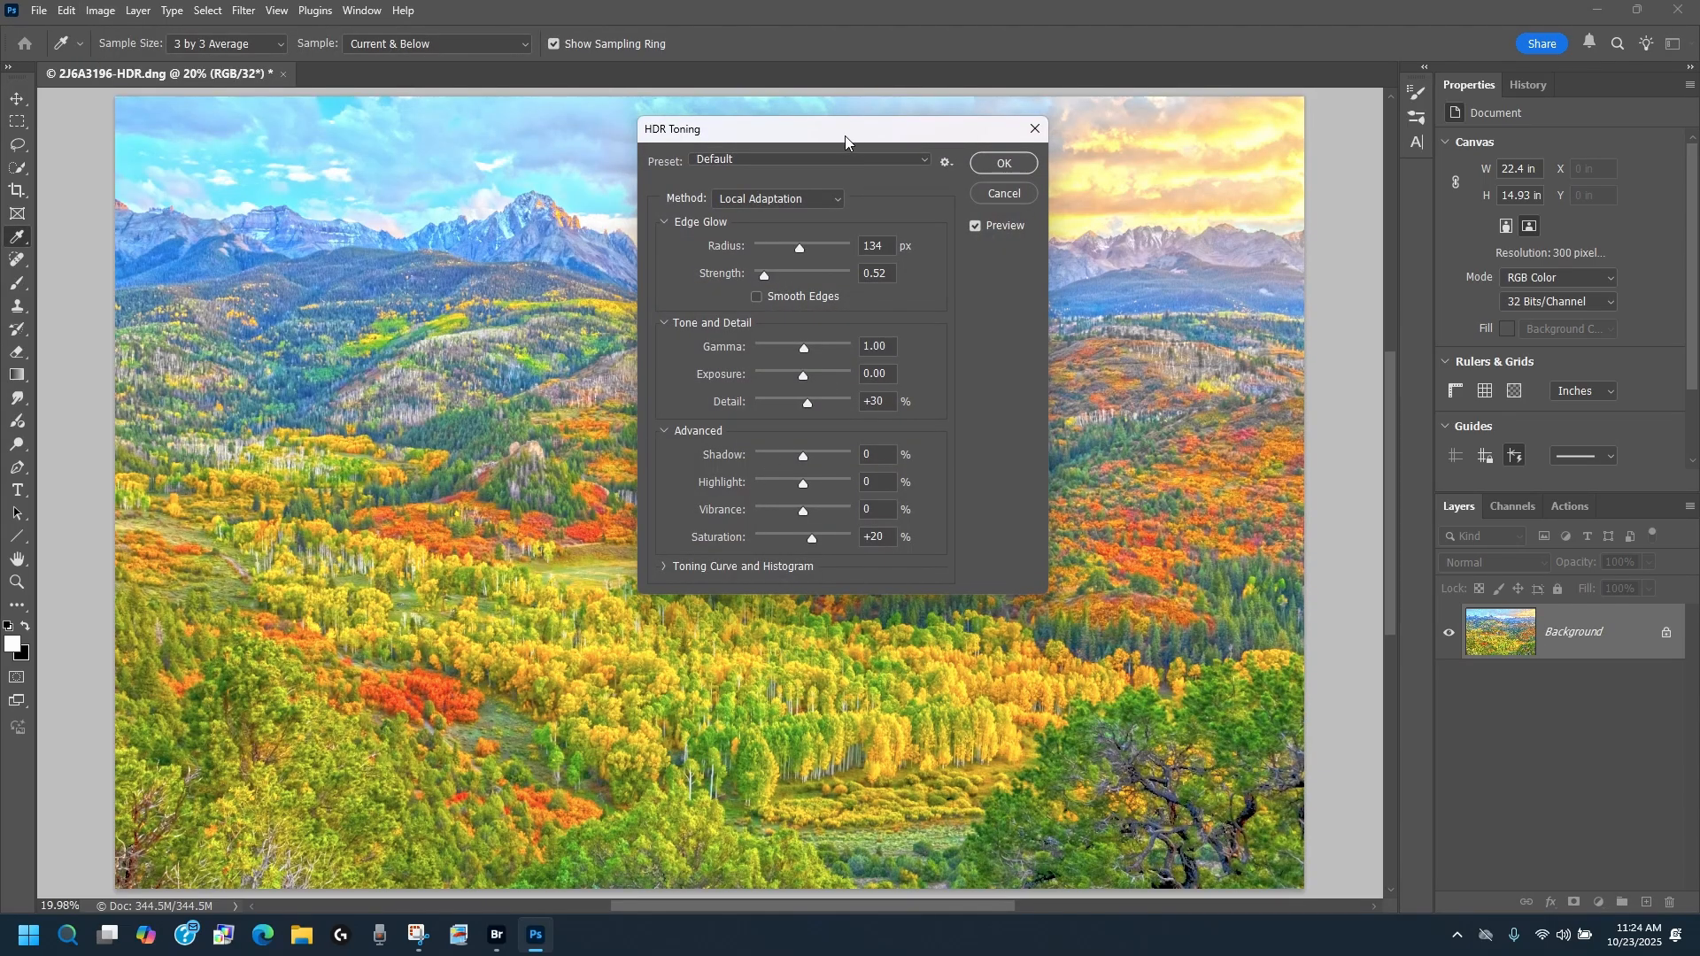
{"action": "left_click_drag", "start_coordinate": [842, 129], "coordinate": [1514, 113]}
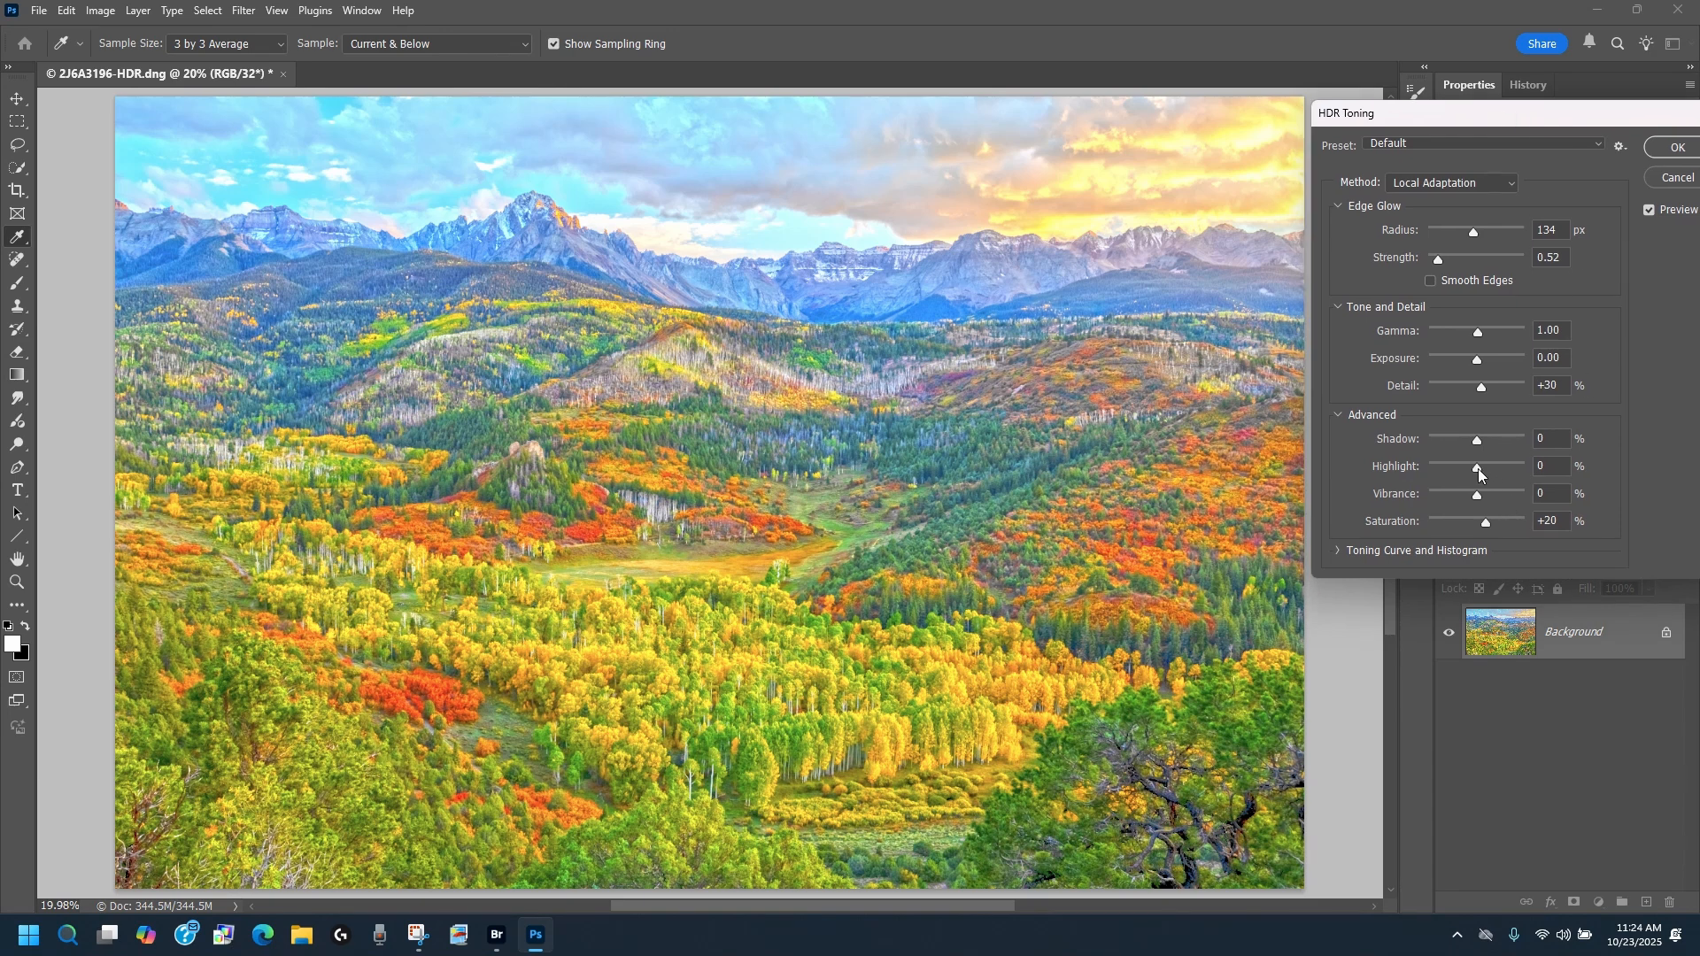
{"action": "left_click_drag", "start_coordinate": [1478, 469], "coordinate": [1463, 469]}
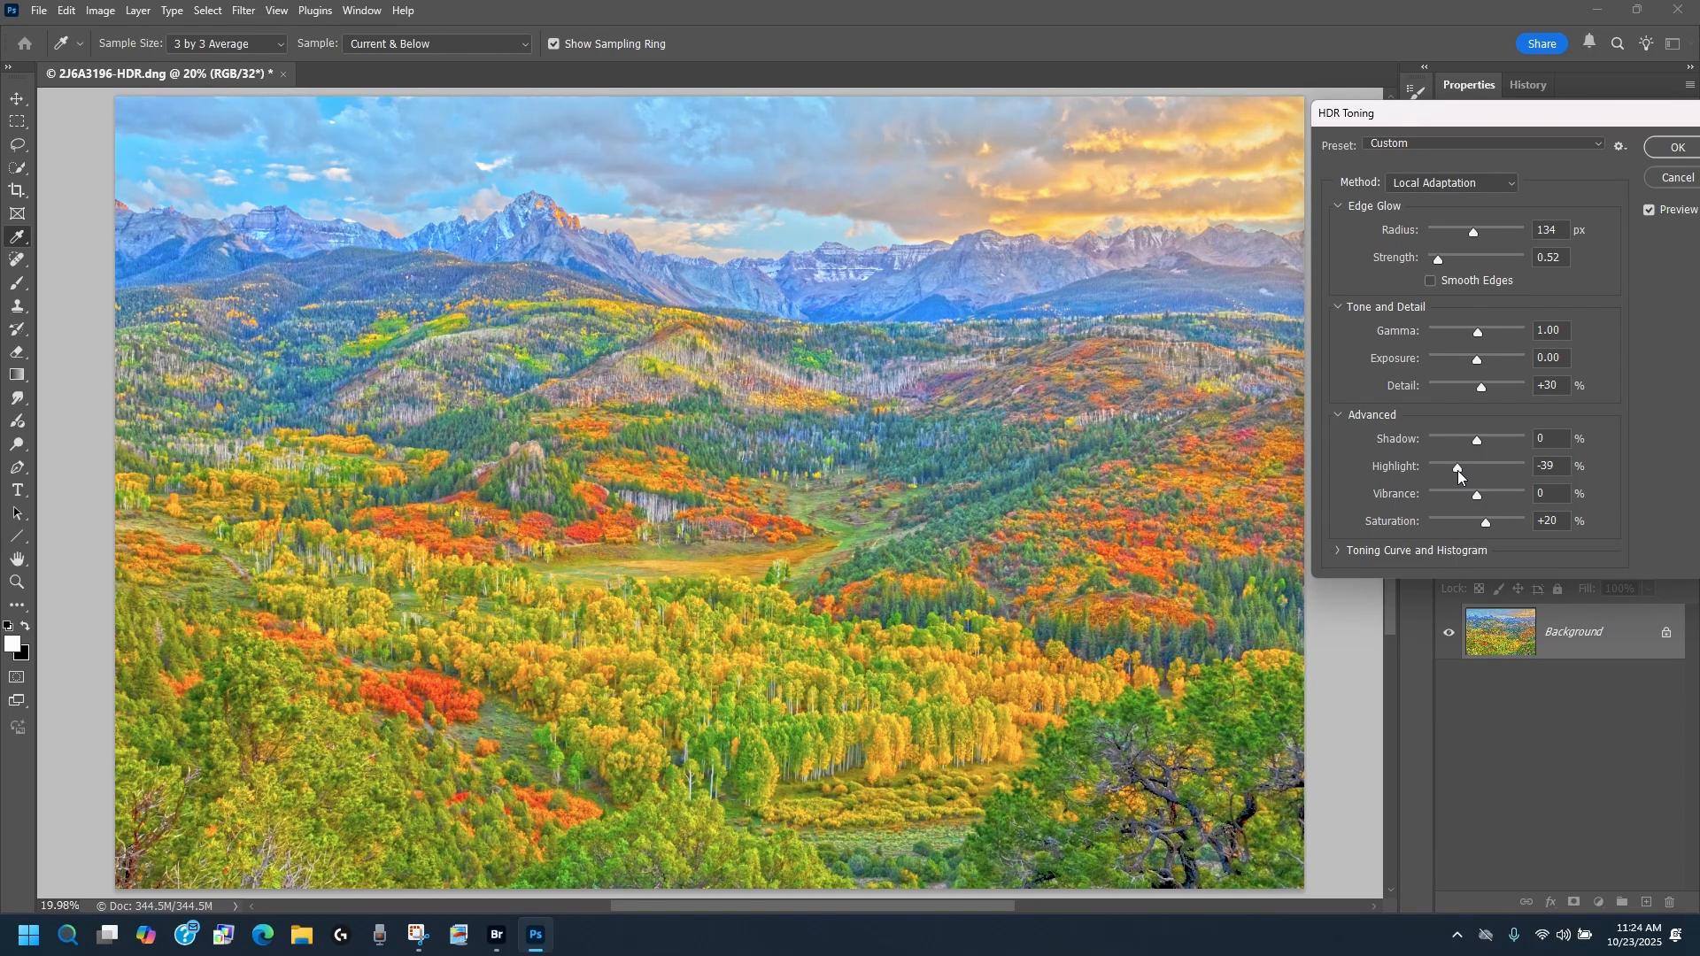
{"action": "left_click_drag", "start_coordinate": [1458, 470], "coordinate": [1455, 470]}
{"action": "left_click", "coordinate": [1673, 151]}
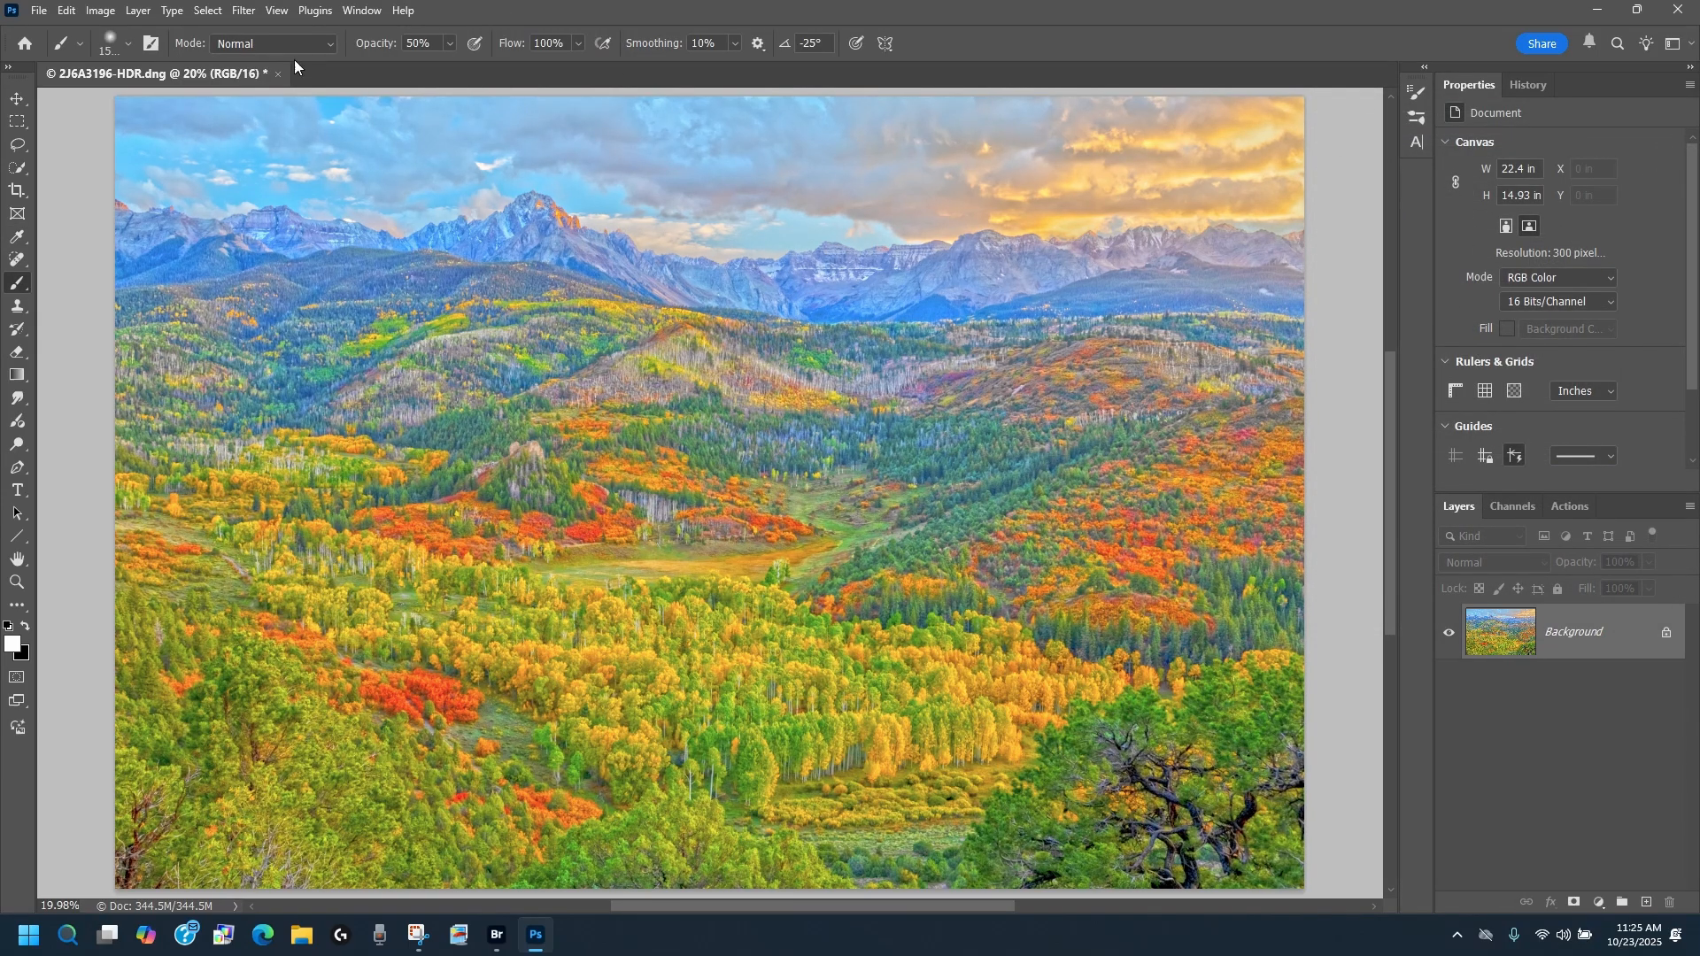
Step: Paste the copied flattened image as a new layer above the toned one and unlock the Background layer
{"action": "left_click", "coordinate": [67, 12]}
{"action": "left_click", "coordinate": [82, 168]}
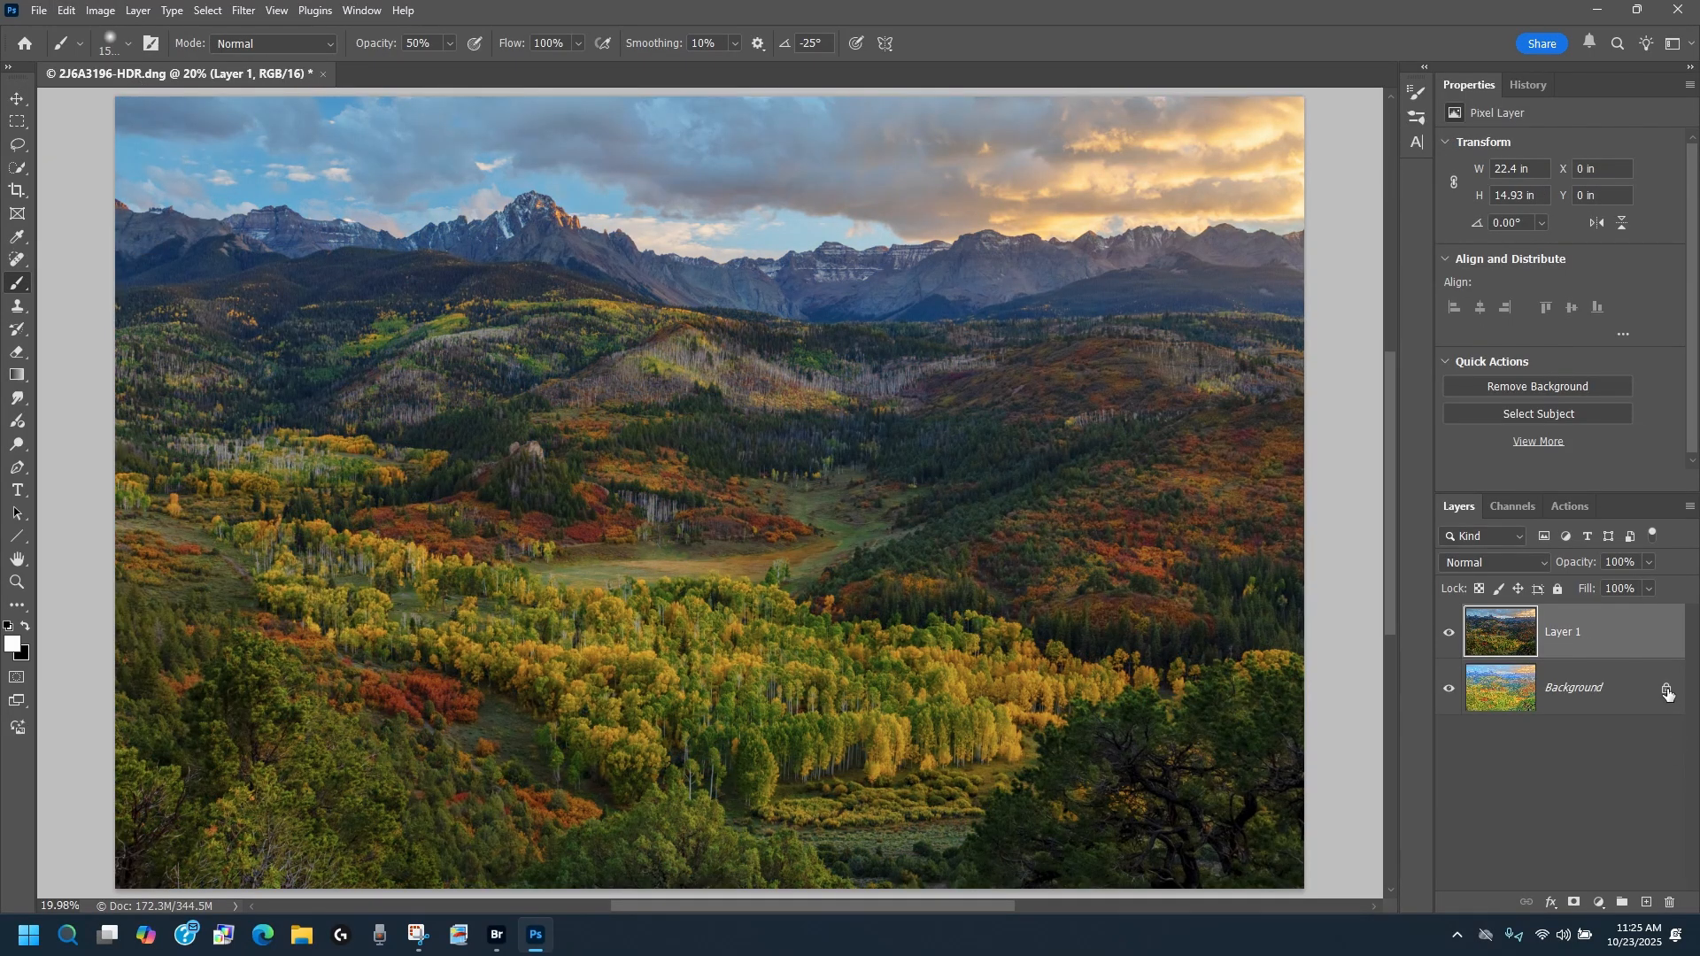
{"action": "left_click", "coordinate": [1666, 690]}
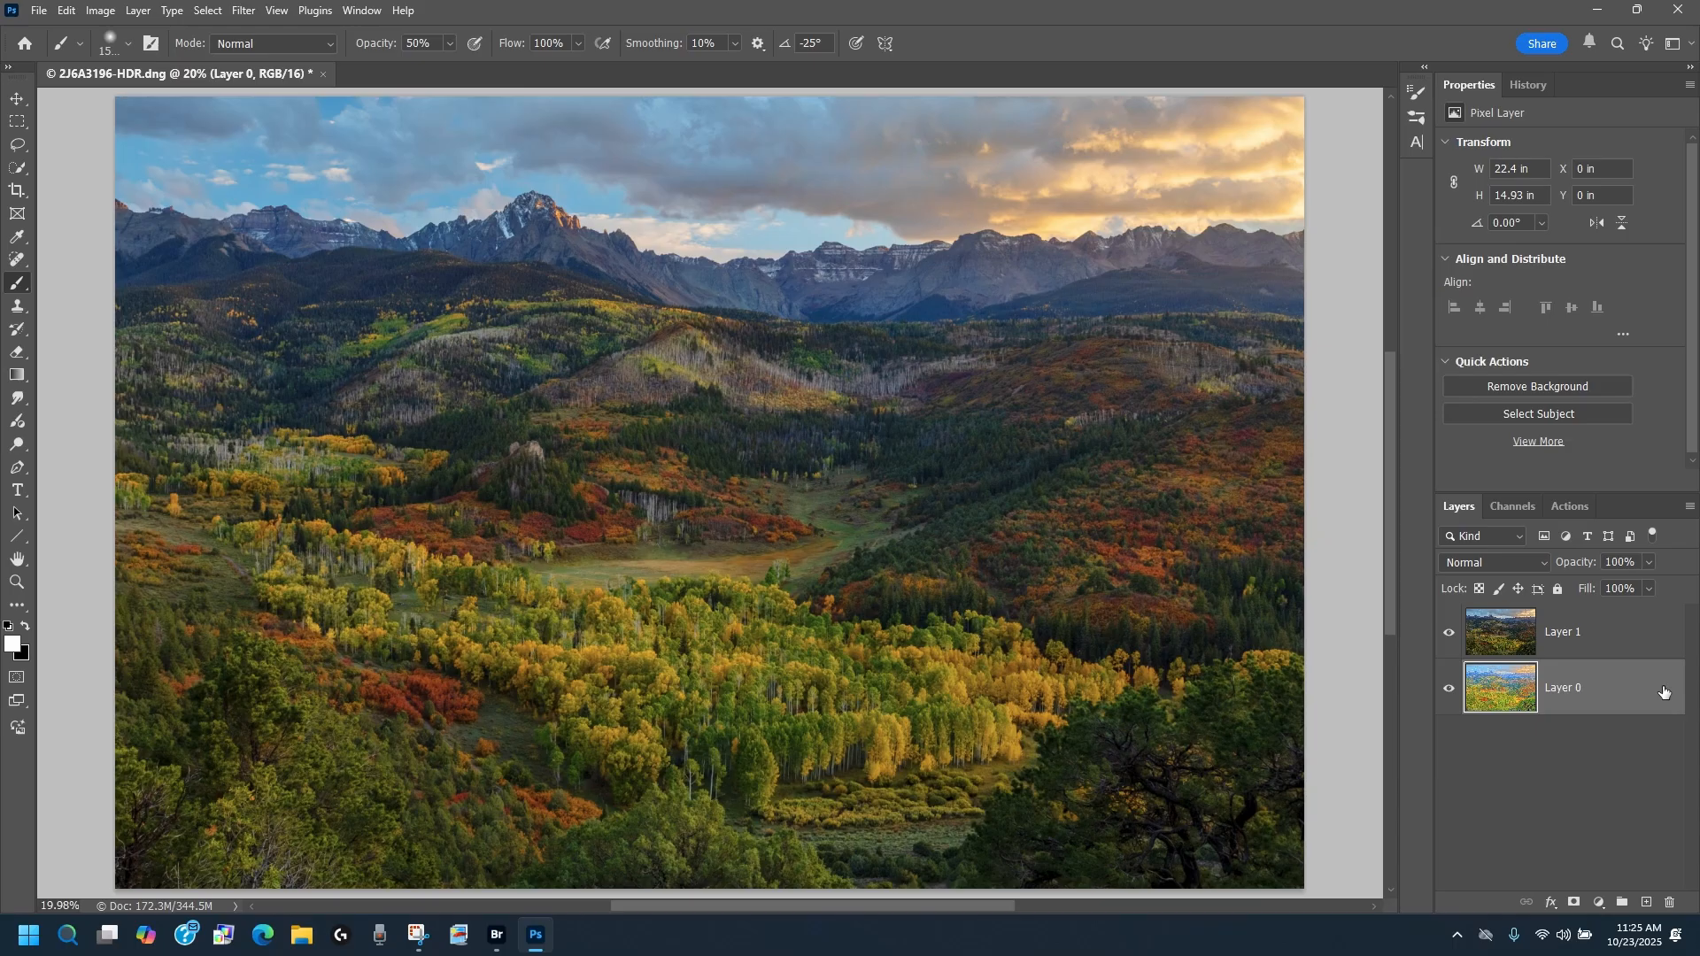
Step: Move the pasted untoned layer beneath the newly toned layer and set the toned layer's opacity to 12%
{"action": "left_click", "coordinate": [1625, 636]}
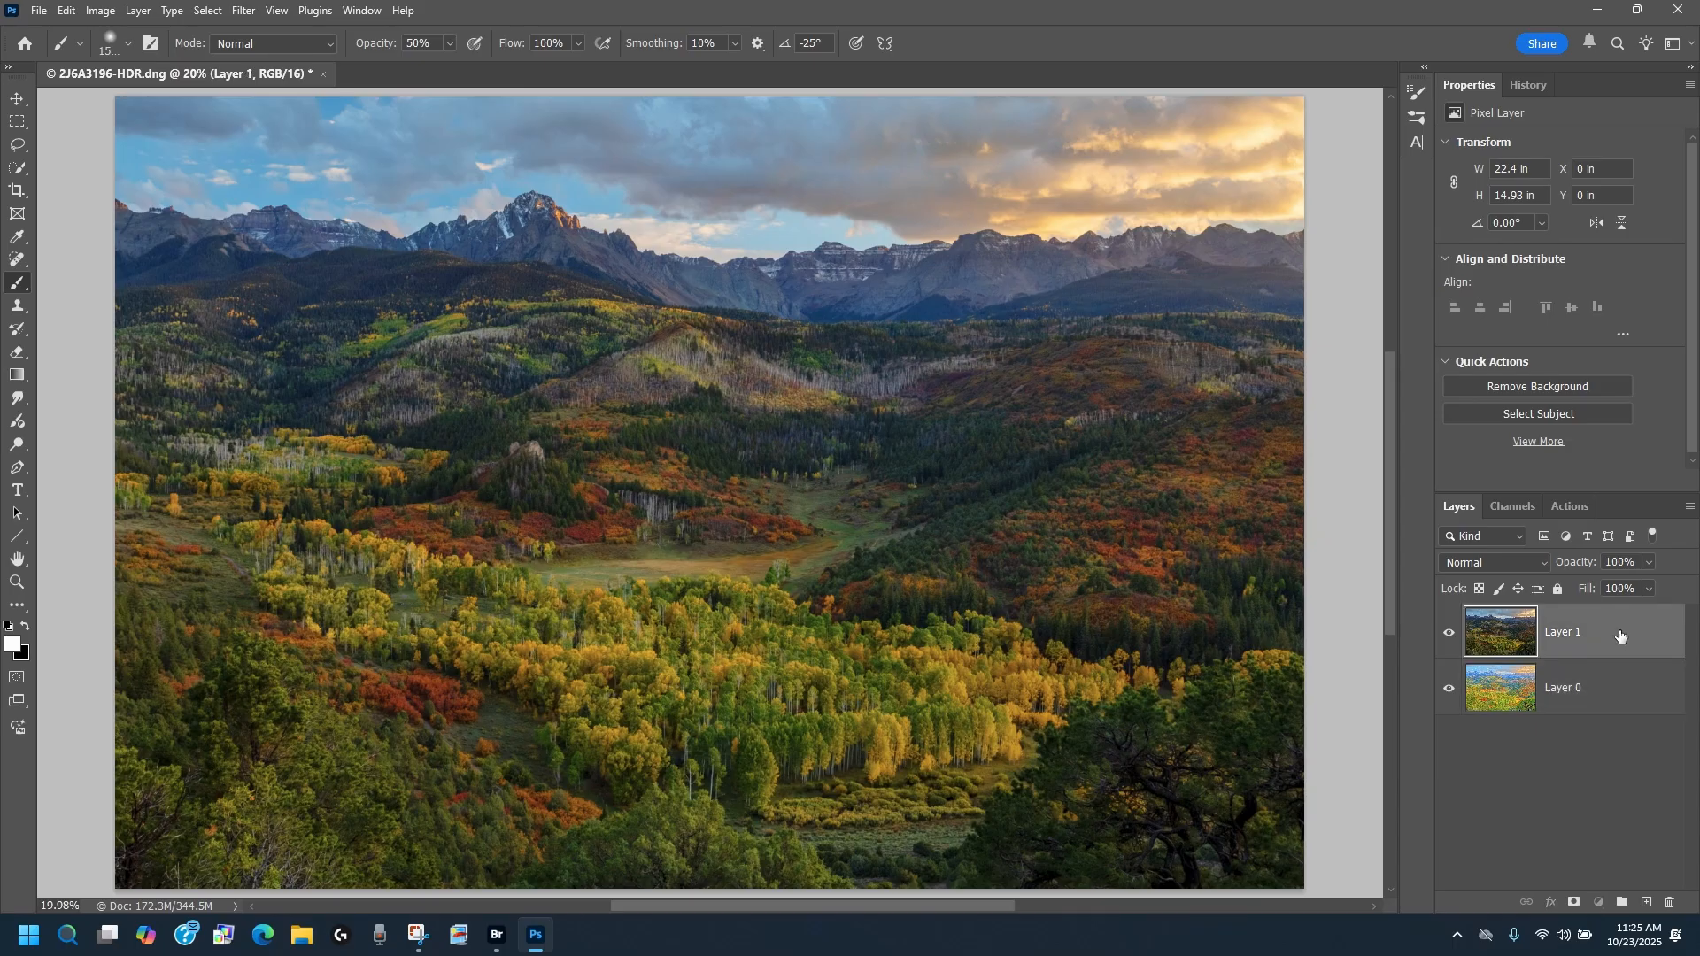
{"action": "key", "text": "ctrl+bracketleft"}
{"action": "left_click", "coordinate": [1612, 631]}
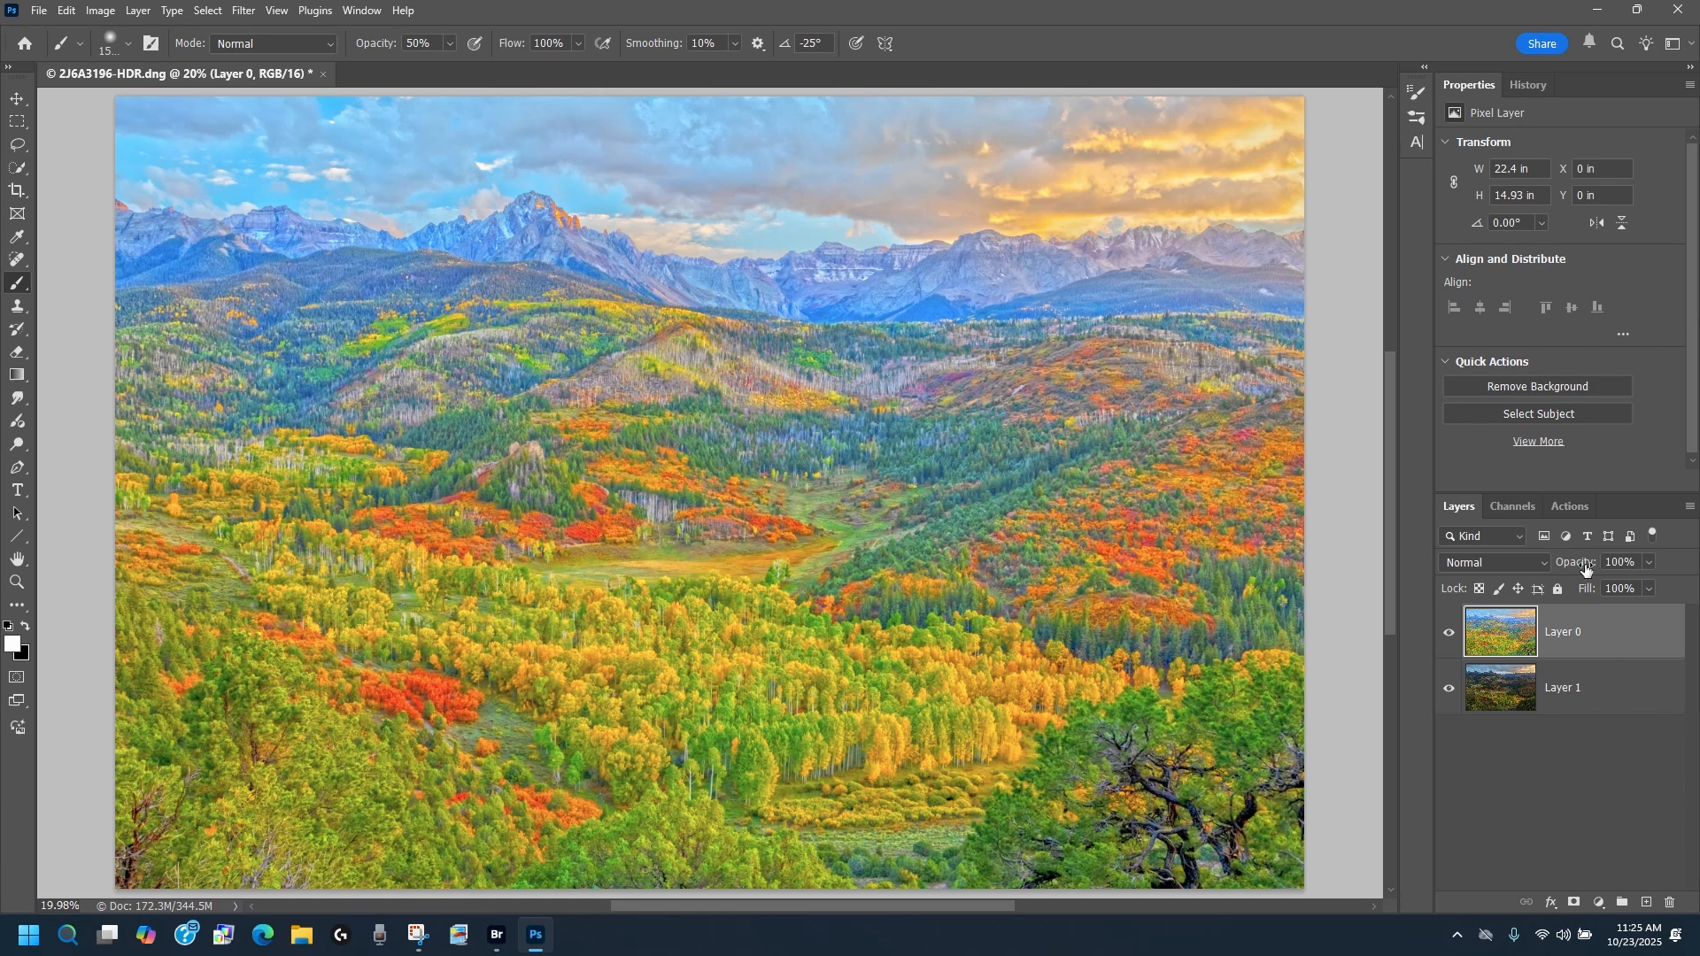
{"action": "left_click_drag", "start_coordinate": [1585, 570], "coordinate": [1310, 629]}
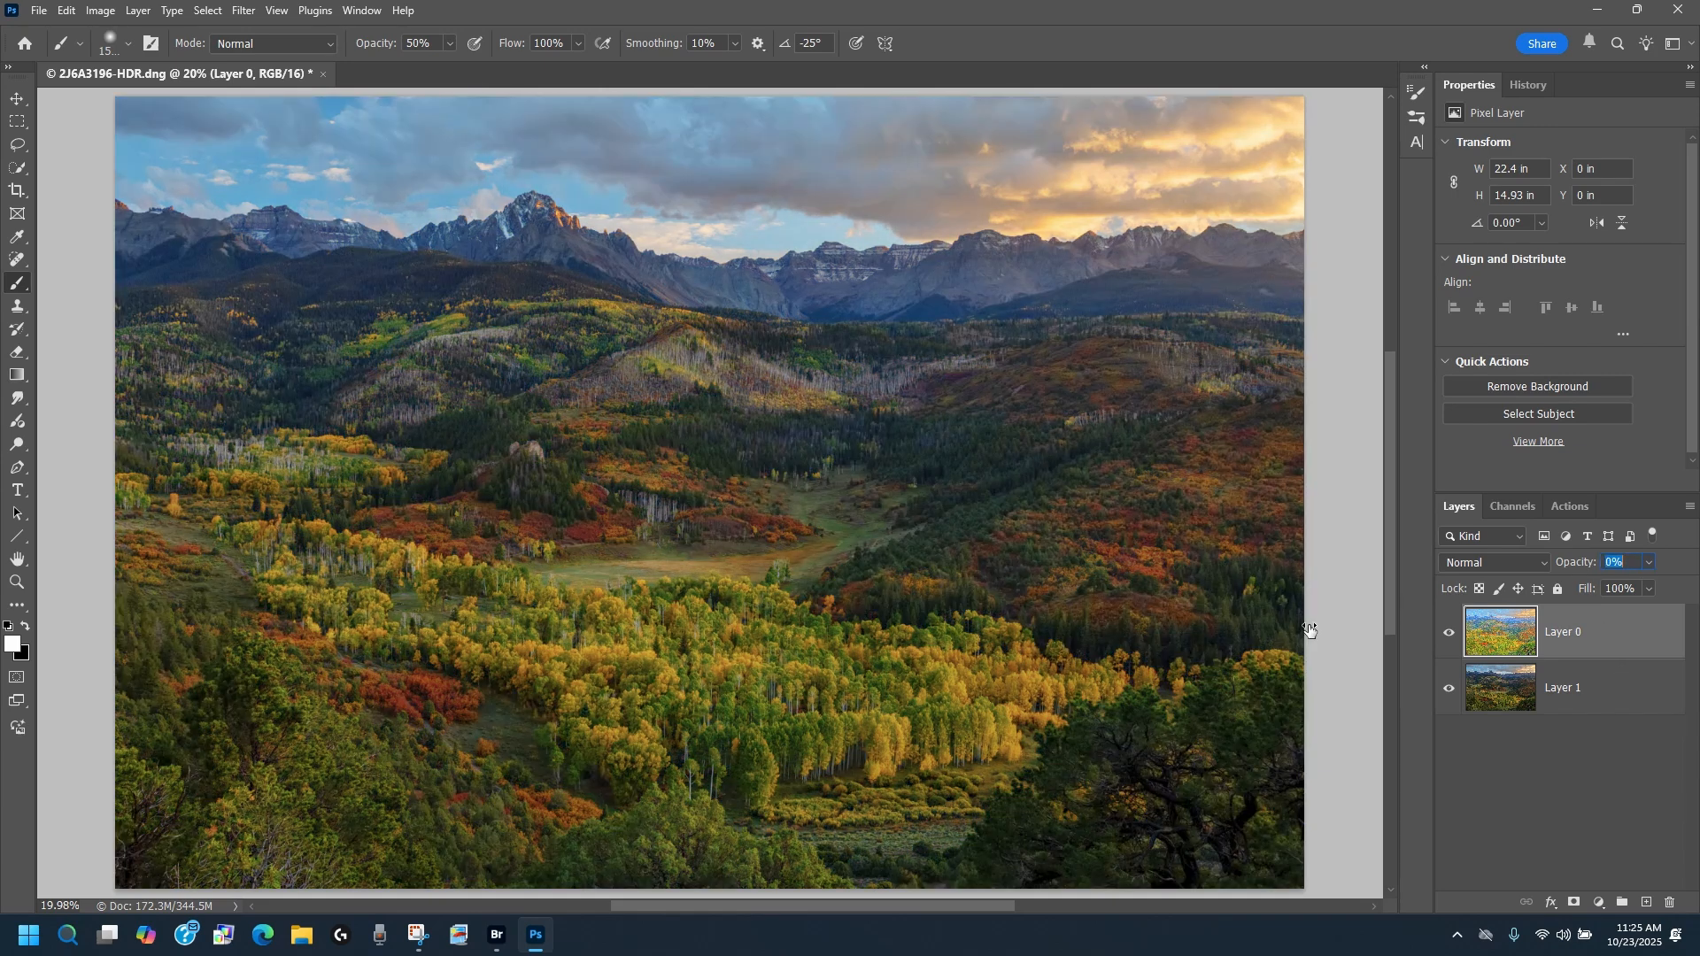
{"action": "left_click_drag", "start_coordinate": [1310, 630], "coordinate": [1319, 630]}
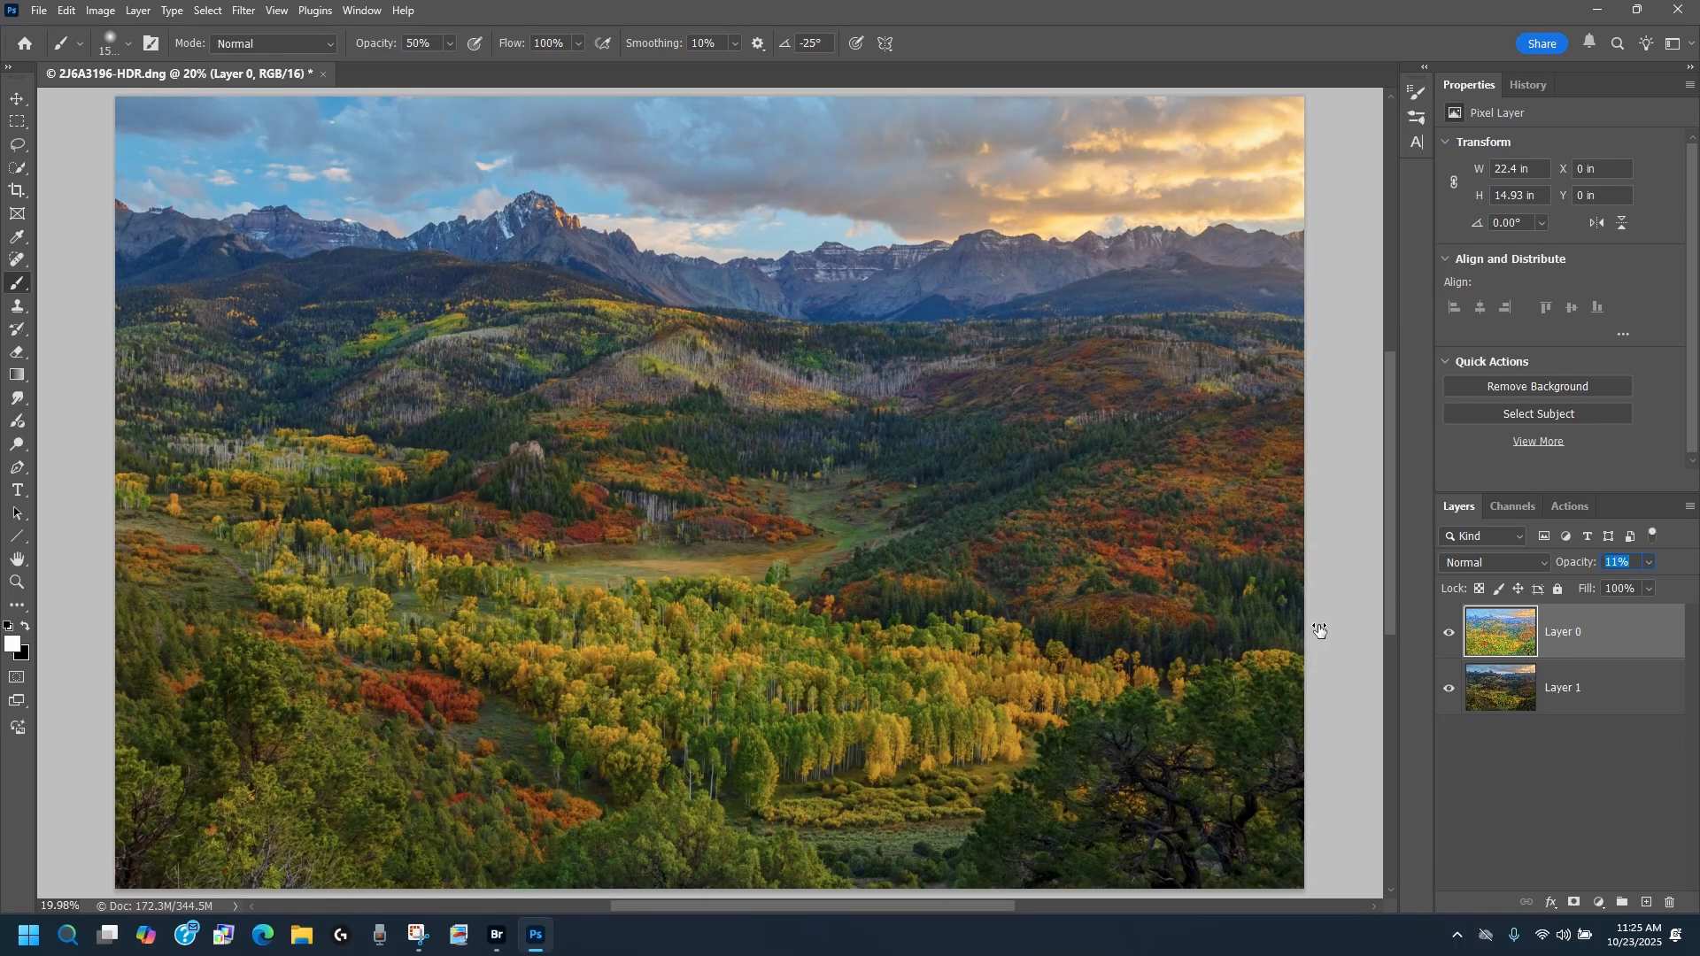
{"action": "left_click_drag", "start_coordinate": [1319, 629], "coordinate": [1321, 629]}
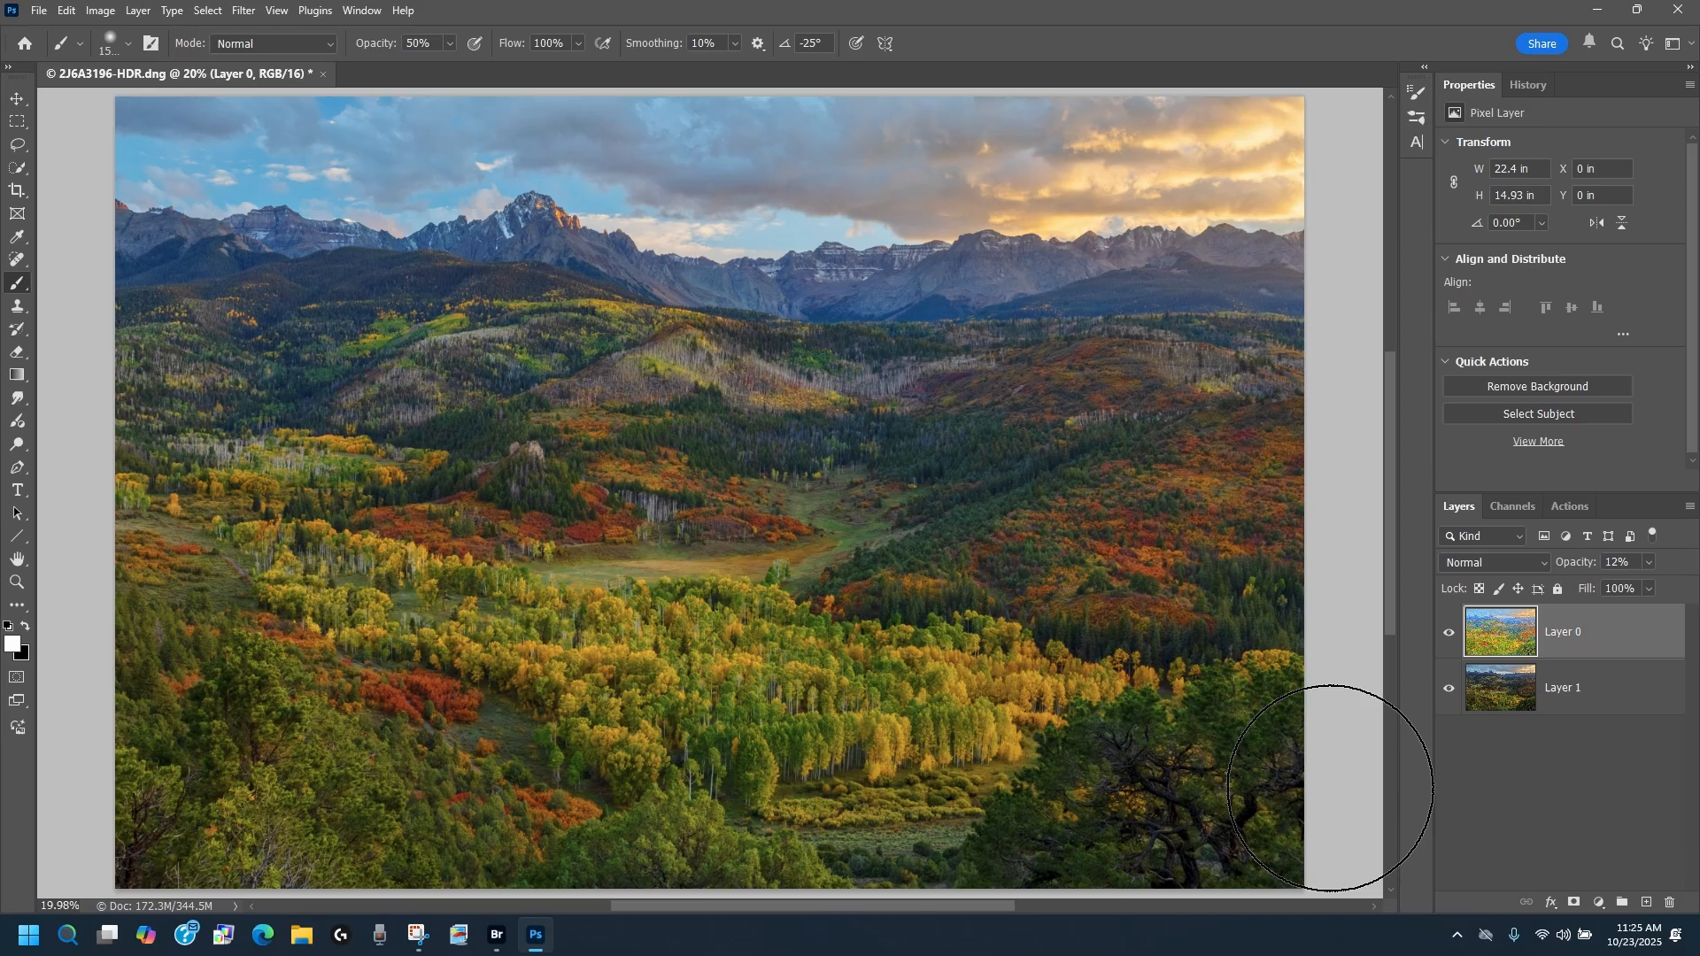